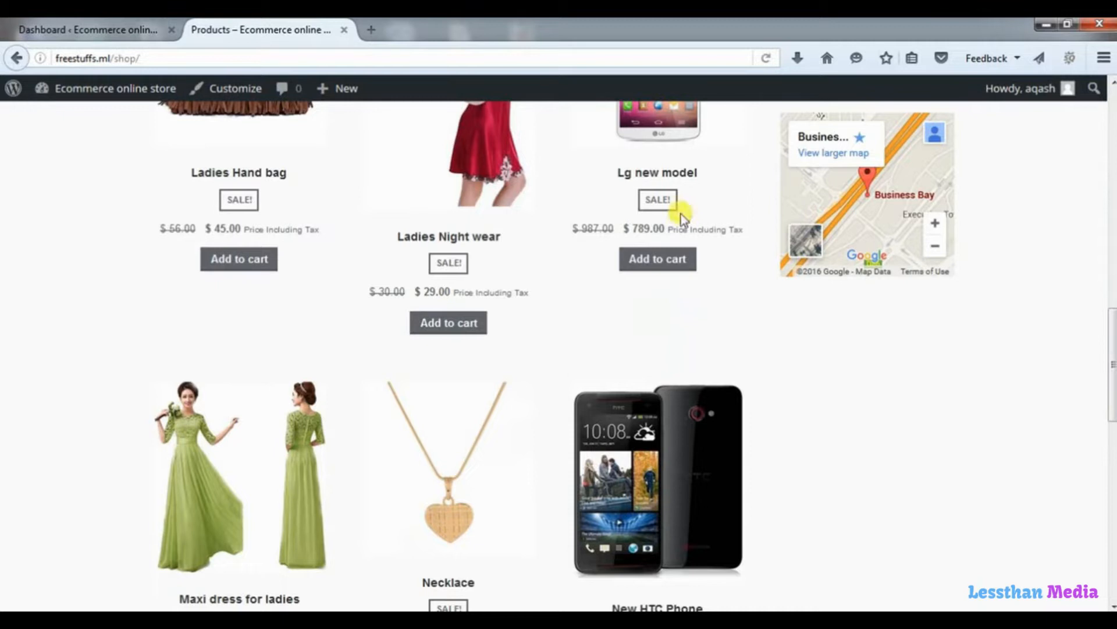
Open a new blank browser tab beside the store's shop page.
{"action": "left_click", "coordinate": [372, 29]}
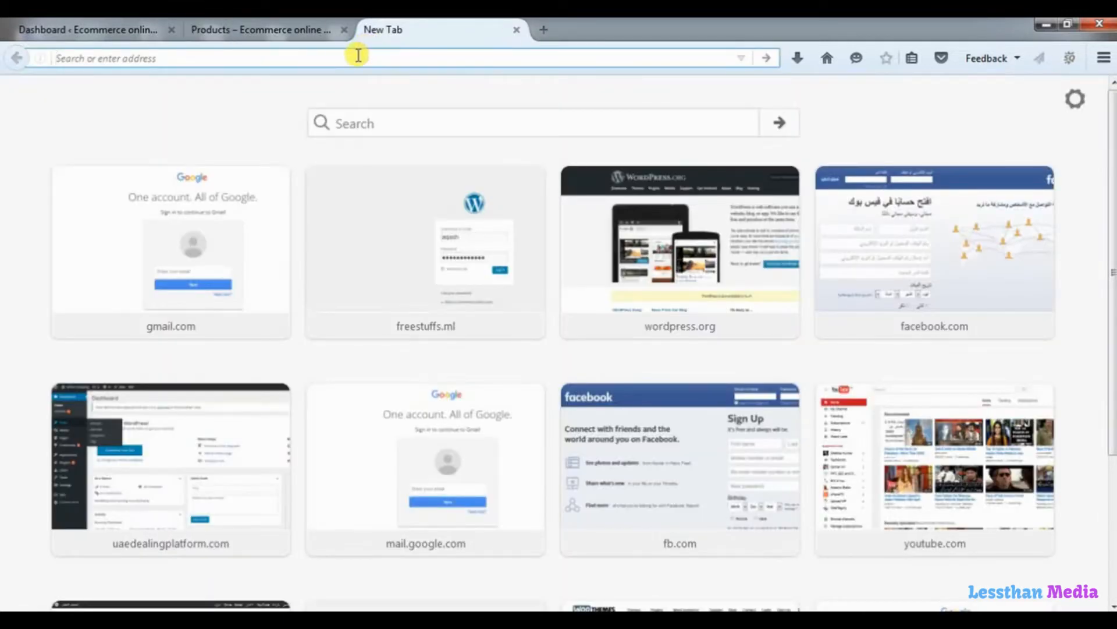
Search wordpress.org for 'social media widgets' and open the Social Media Widget plugin page.
{"action": "type", "text": "wordpress.org/"}
{"action": "key", "text": "Return"}
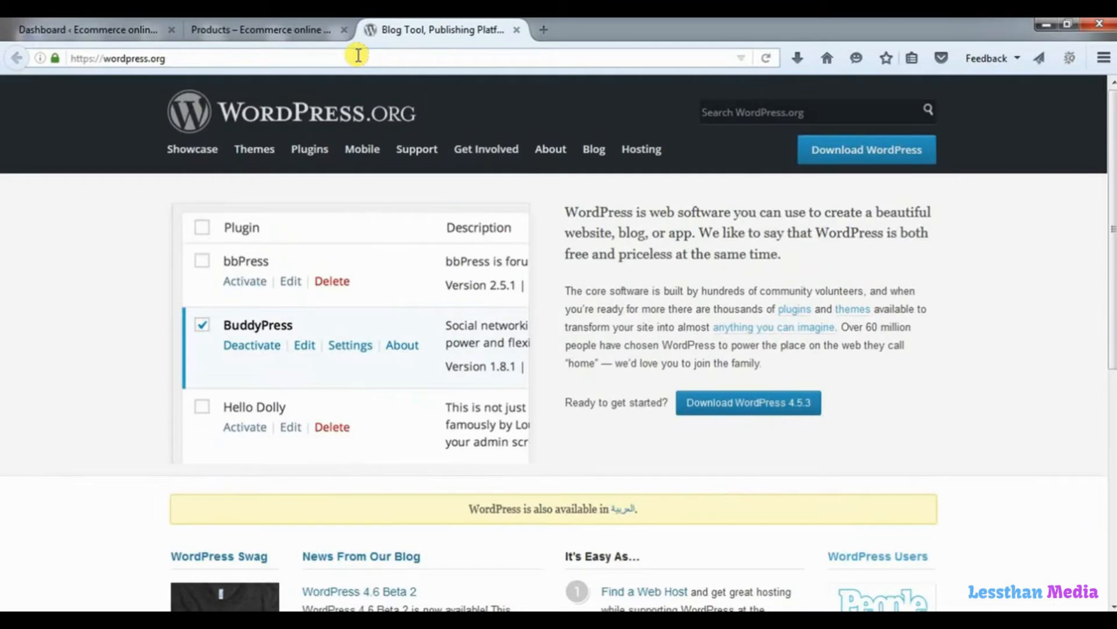
{"action": "left_click", "coordinate": [747, 112]}
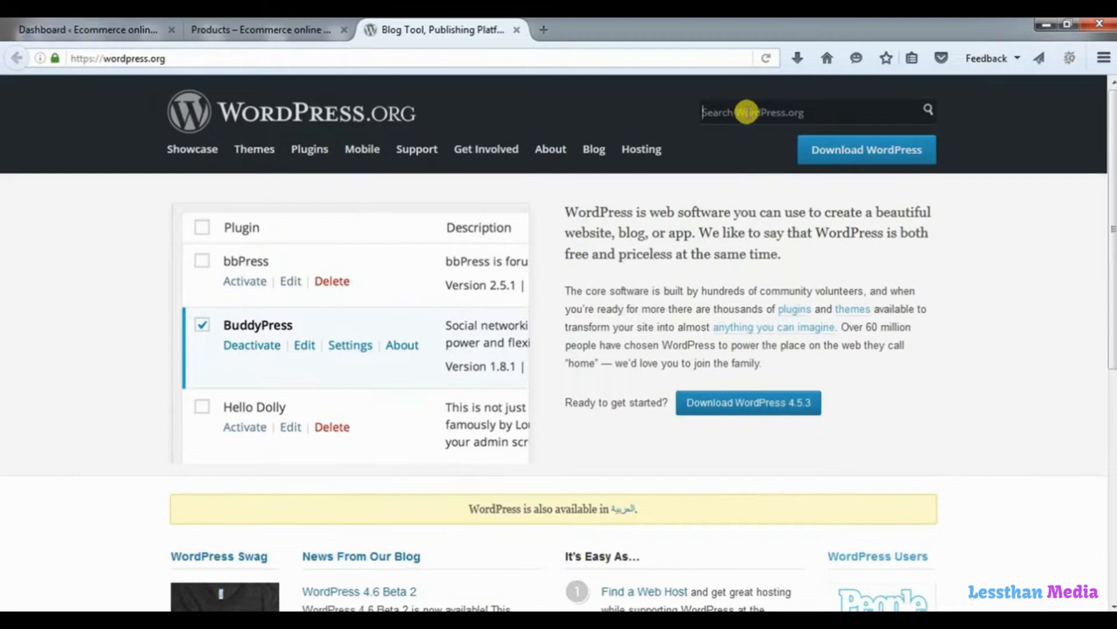
{"action": "type", "text": "soc"}
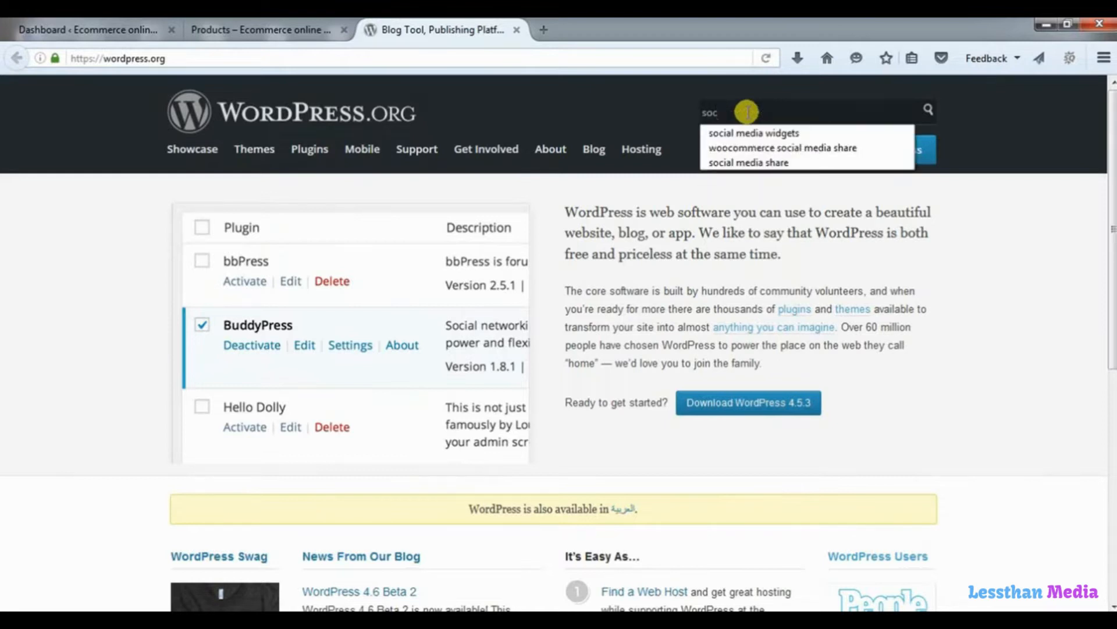
{"action": "key", "text": "Down"}
{"action": "key", "text": "Return"}
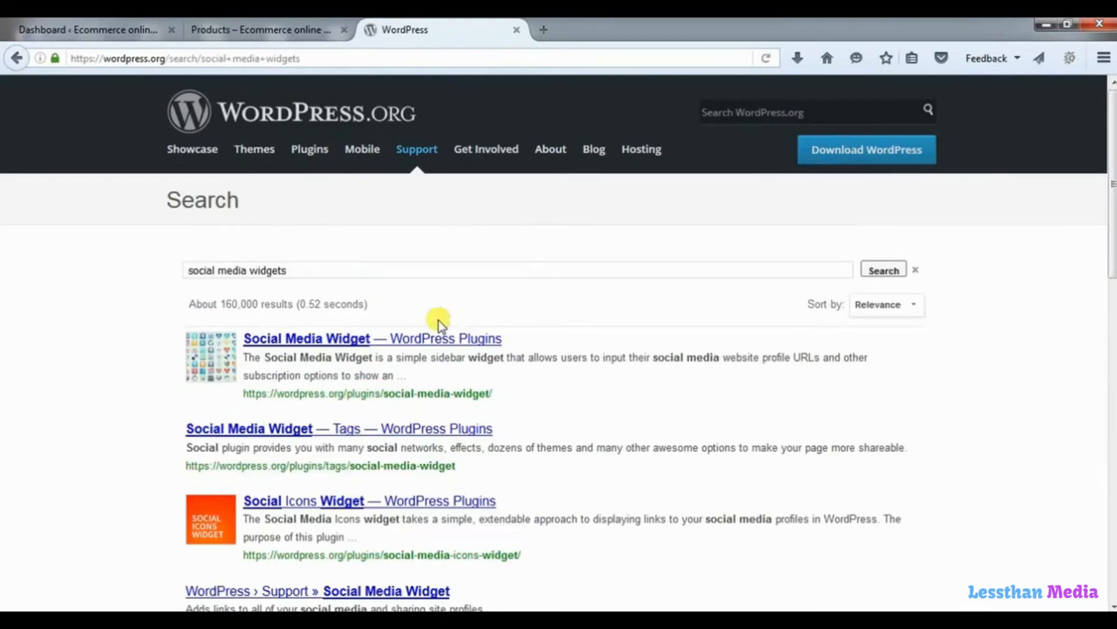
{"action": "left_click", "coordinate": [343, 345]}
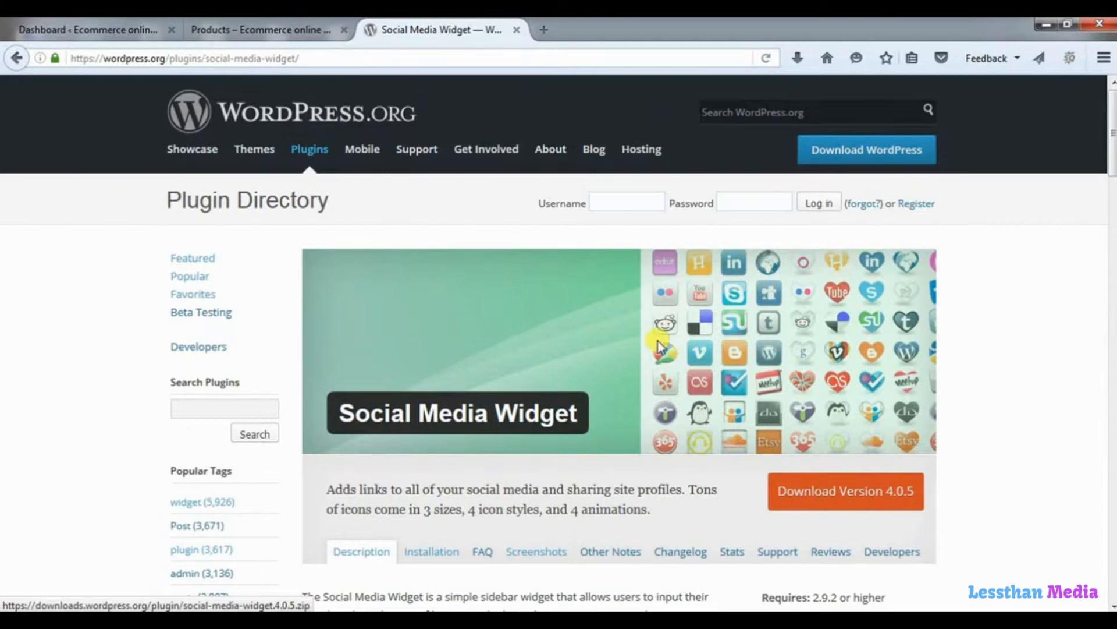
Go to the dashboard's Plugins > Add New > Upload Plugin screen.
{"action": "left_click", "coordinate": [90, 26]}
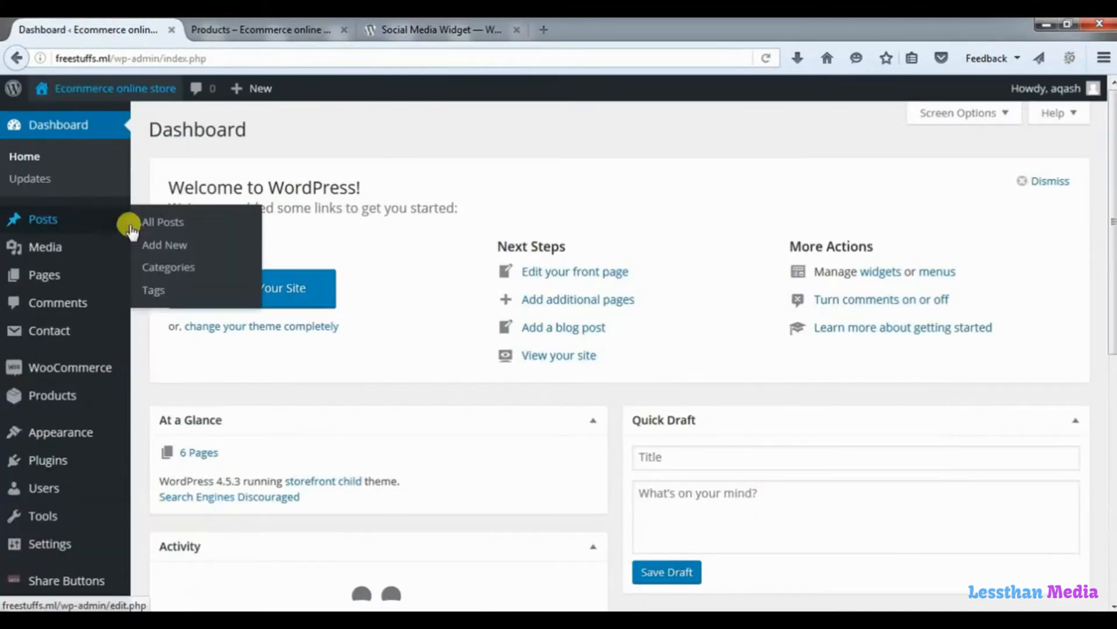
{"action": "left_click", "coordinate": [38, 468]}
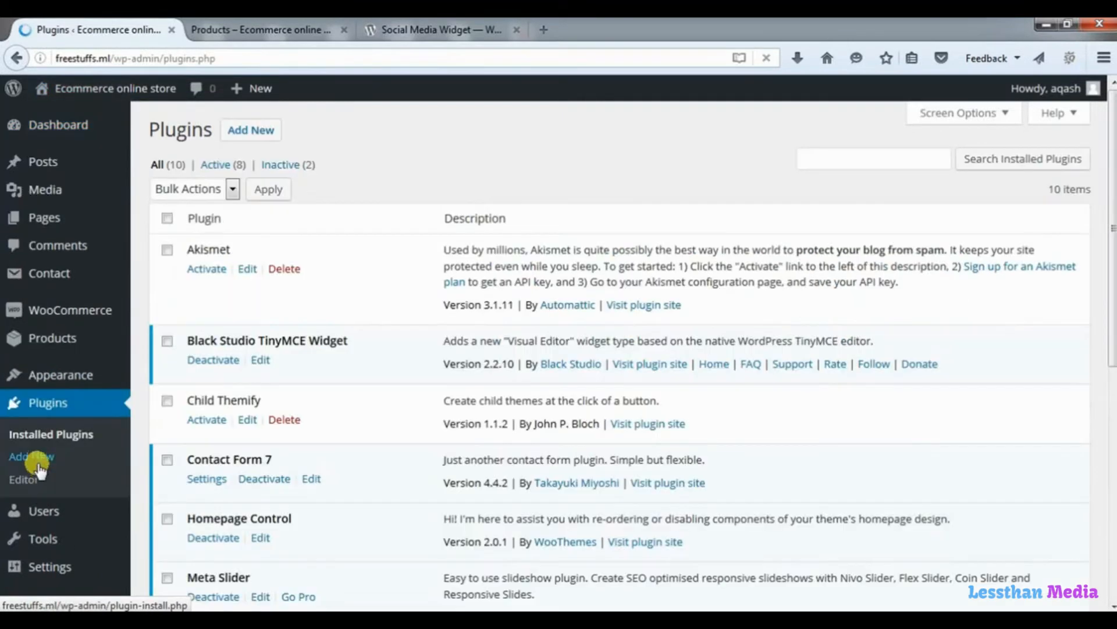
{"action": "left_click", "coordinate": [238, 140]}
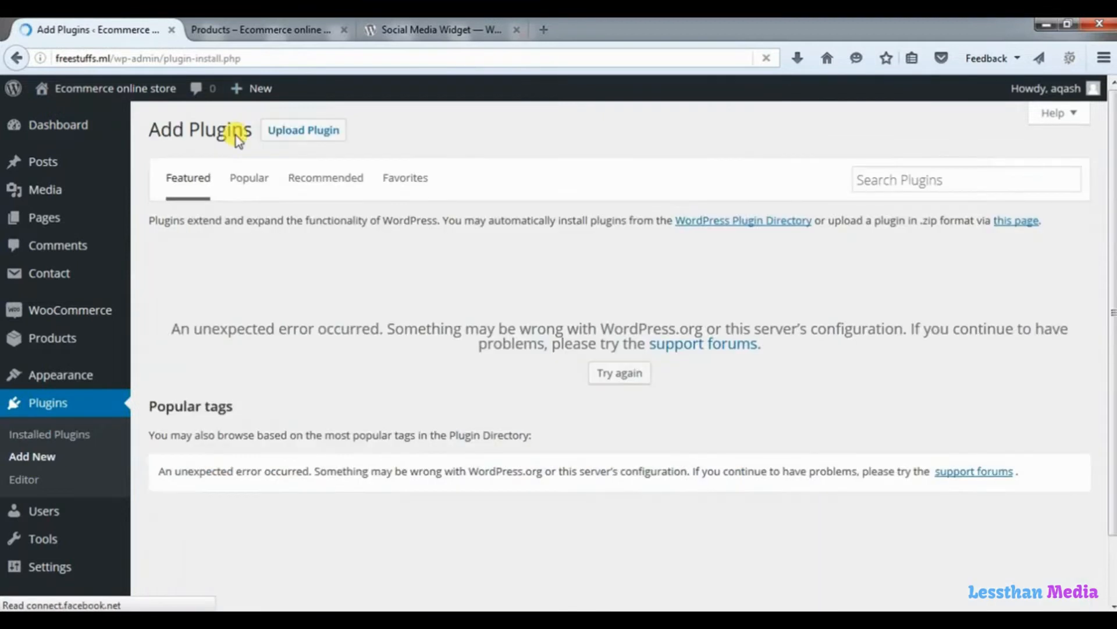
{"action": "left_click", "coordinate": [292, 135]}
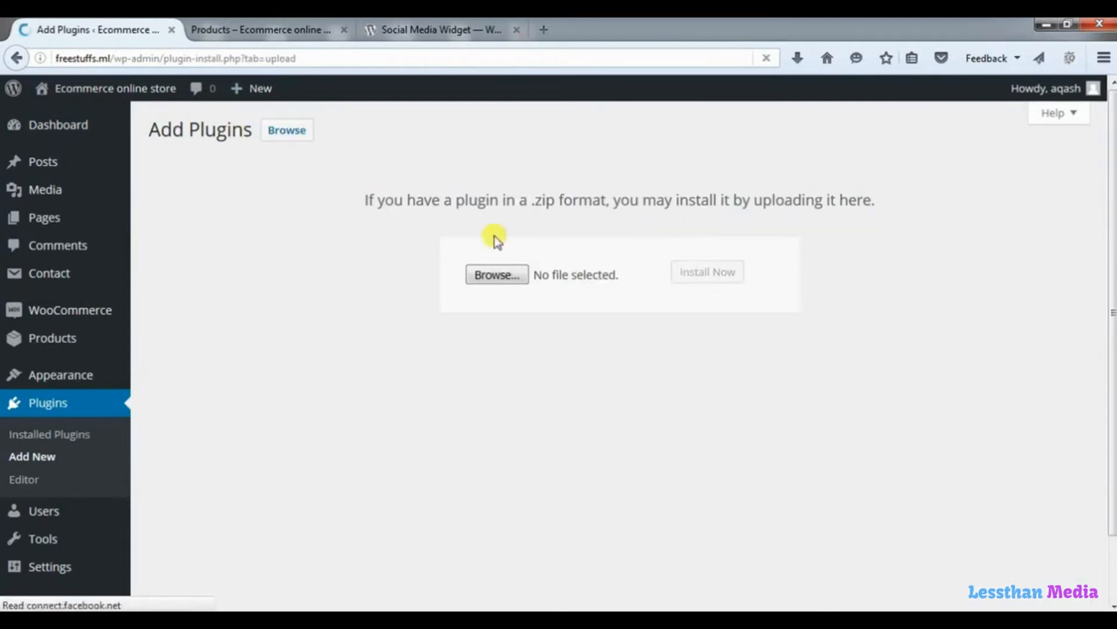
Upload social-media-widget.4.0.5.zip, install it, and activate the plugin.
{"action": "left_click", "coordinate": [493, 279]}
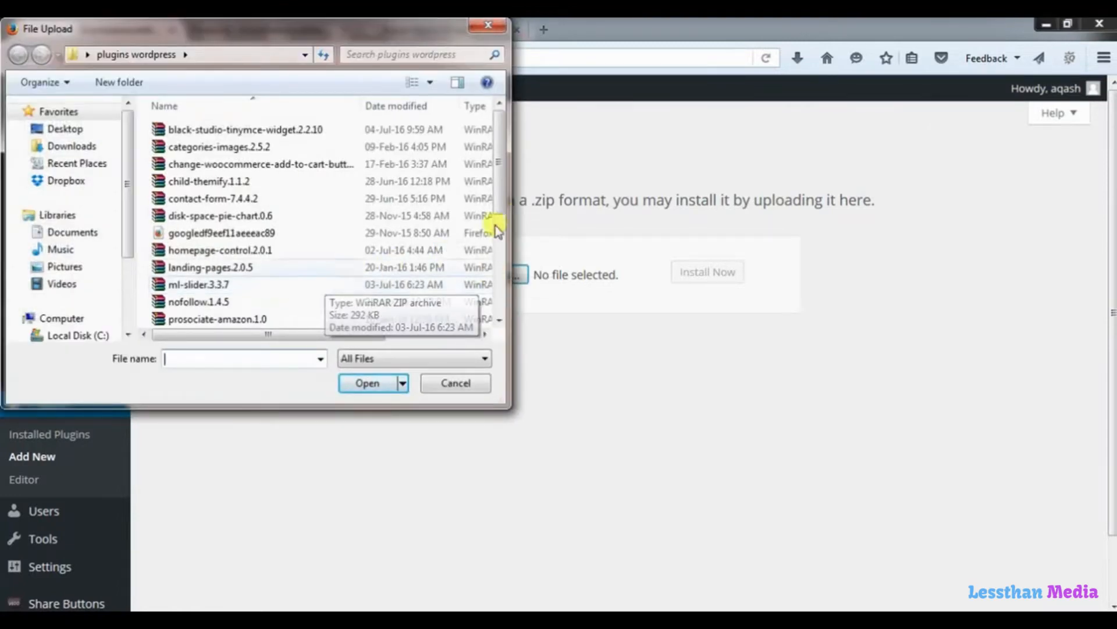
{"action": "left_click_drag", "start_coordinate": [499, 194], "coordinate": [498, 230]}
{"action": "left_click", "coordinate": [278, 277]}
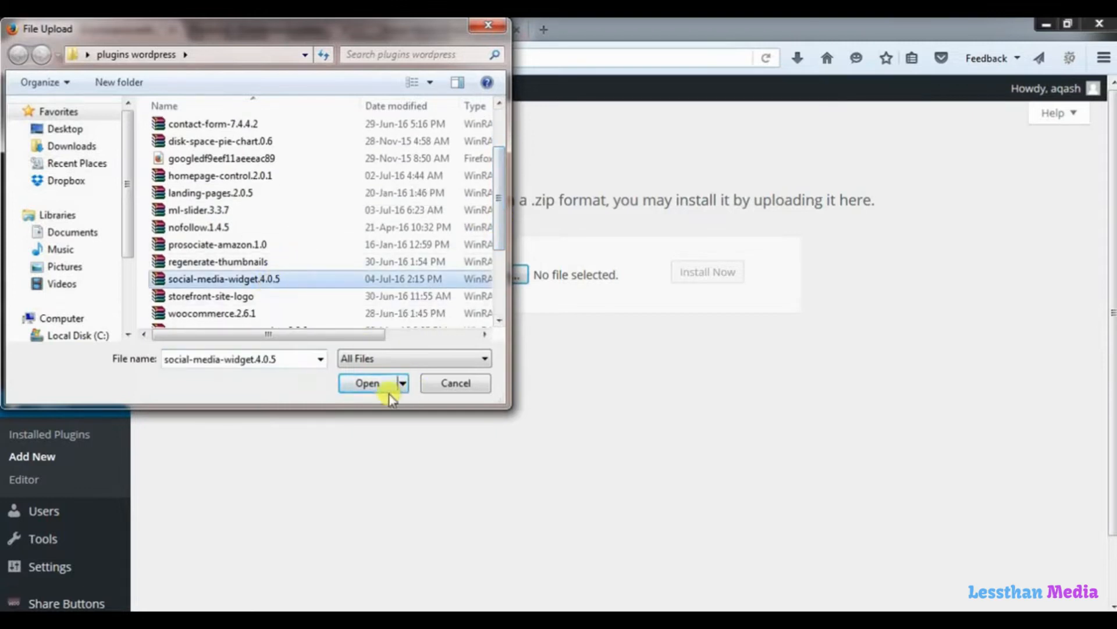
{"action": "left_click", "coordinate": [372, 389]}
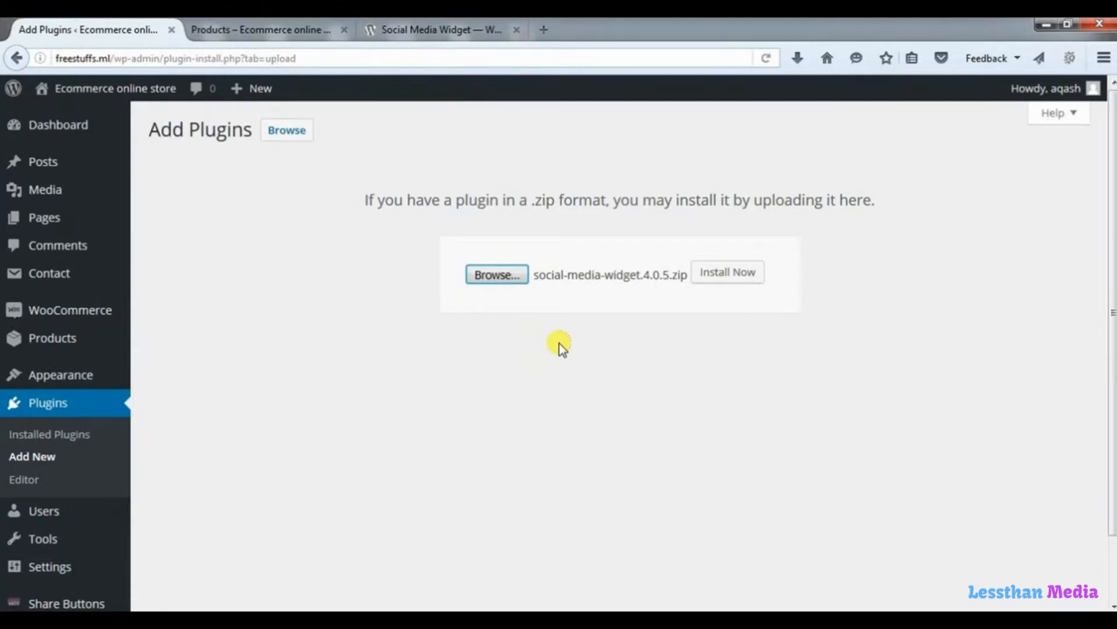
{"action": "left_click", "coordinate": [748, 274]}
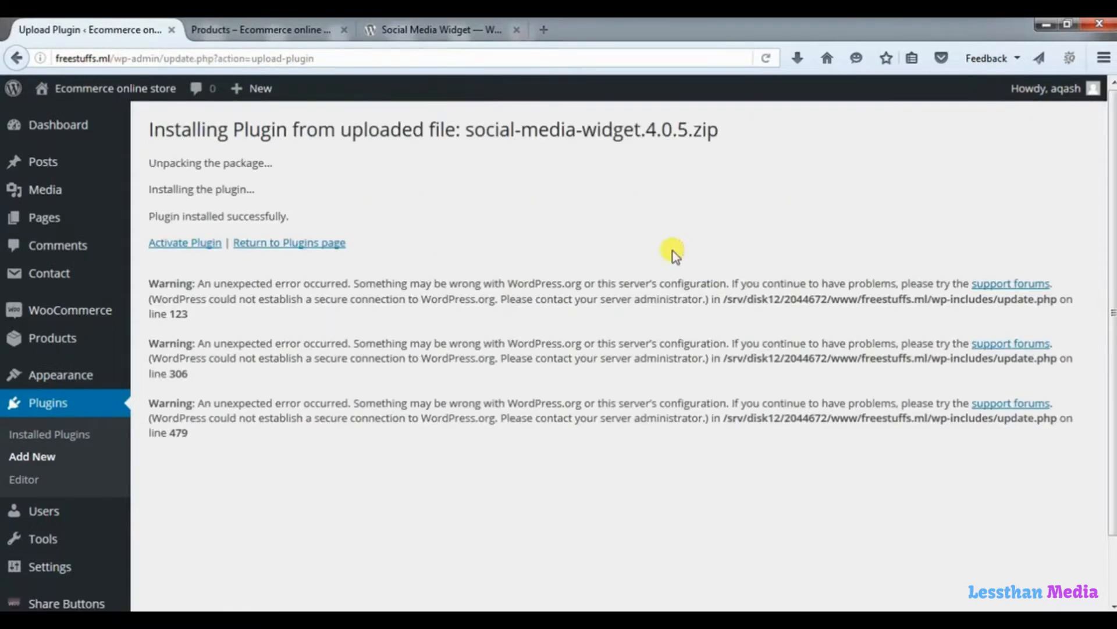
{"action": "left_click", "coordinate": [192, 245]}
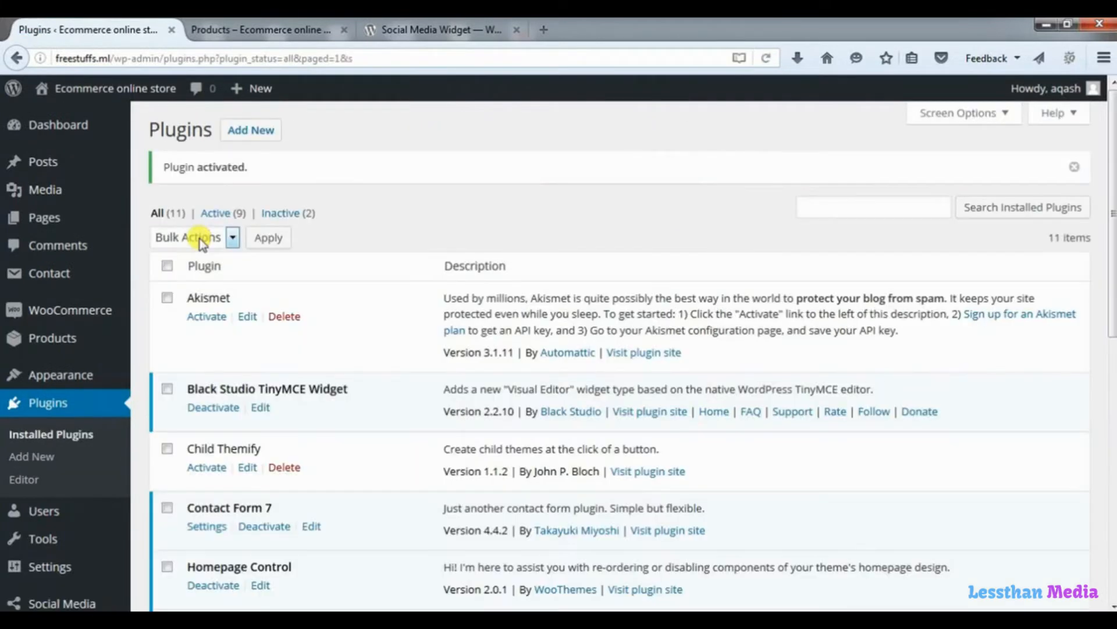
In Appearance > Widgets, add the Social Media Widget to the Sidebar below Visual Editor.
{"action": "mouse_move", "coordinate": [82, 384]}
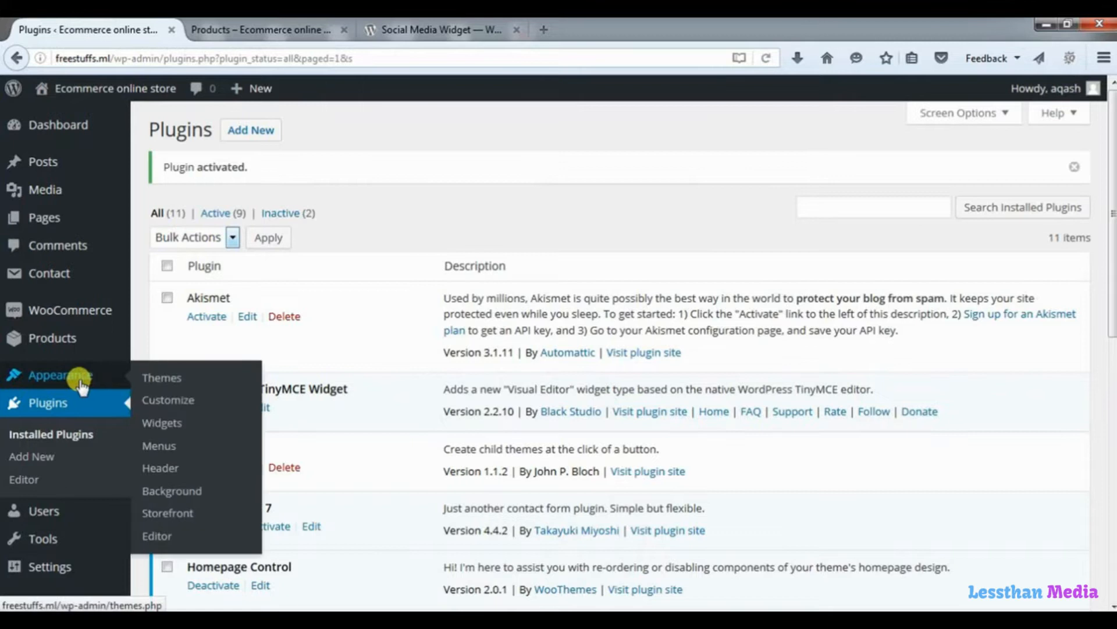
{"action": "left_click", "coordinate": [162, 423]}
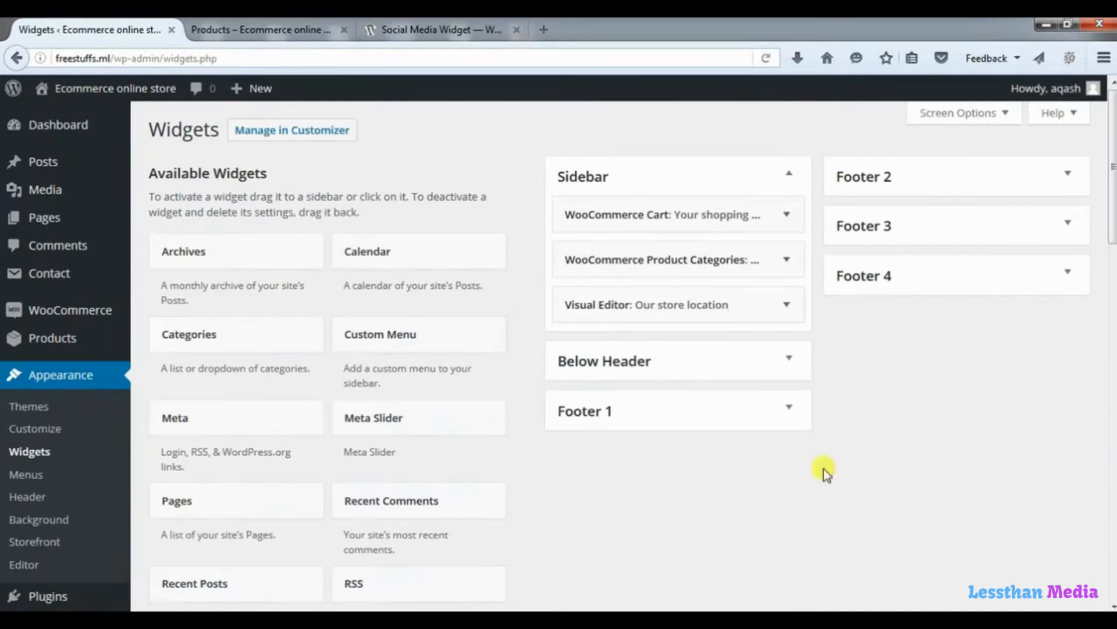
{"action": "left_click_drag", "start_coordinate": [1108, 226], "coordinate": [1111, 359]}
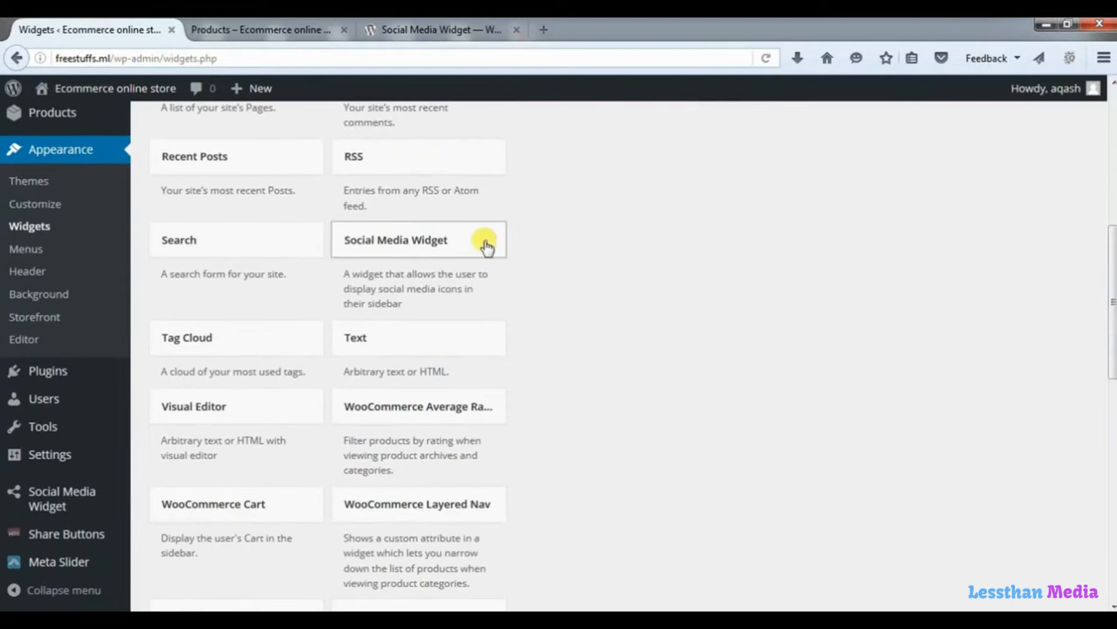
{"action": "left_click_drag", "start_coordinate": [462, 251], "coordinate": [692, 359]}
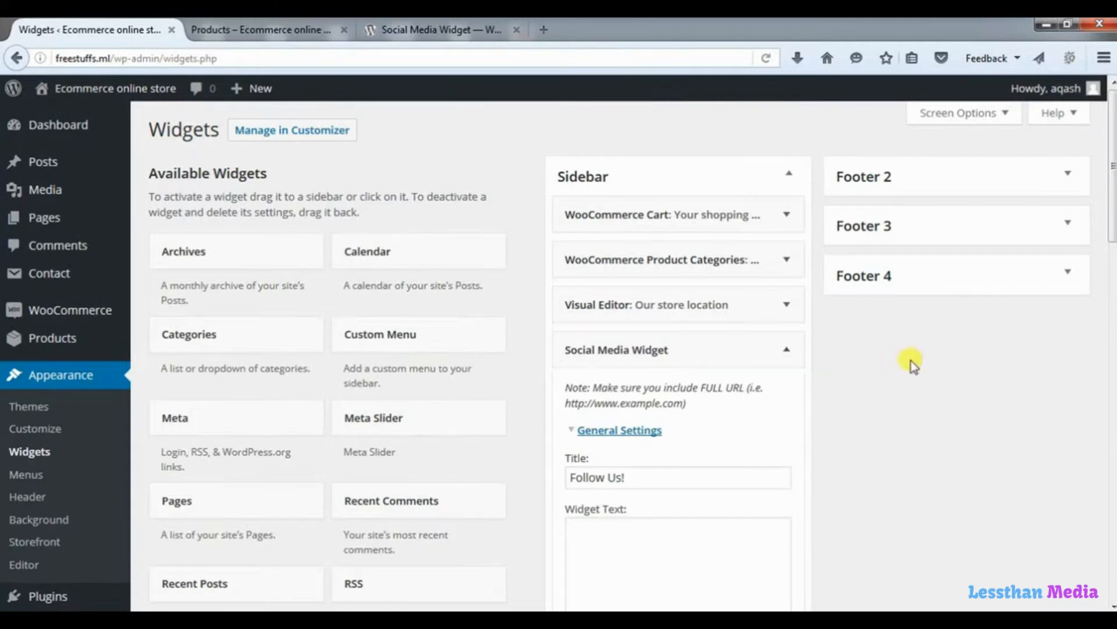
Enter 'you can find us on these social networks.' as the widget's text.
{"action": "scroll", "coordinate": [1111, 236], "scroll_direction": "down", "scroll_amount": 3}
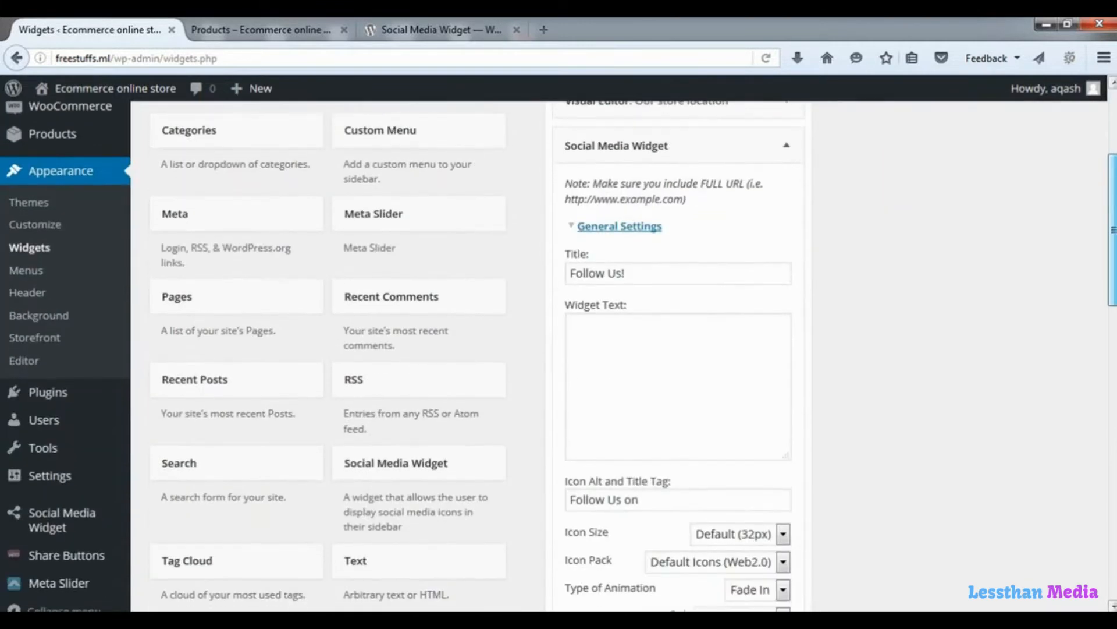
{"action": "left_click_drag", "start_coordinate": [636, 274], "coordinate": [568, 273]}
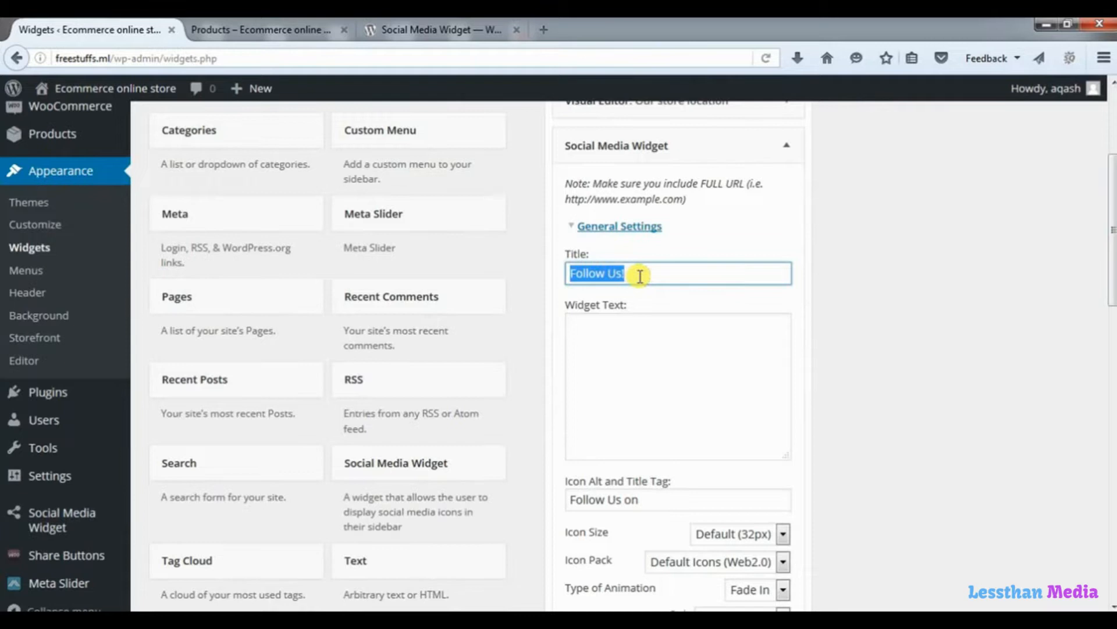
{"action": "left_click", "coordinate": [619, 337]}
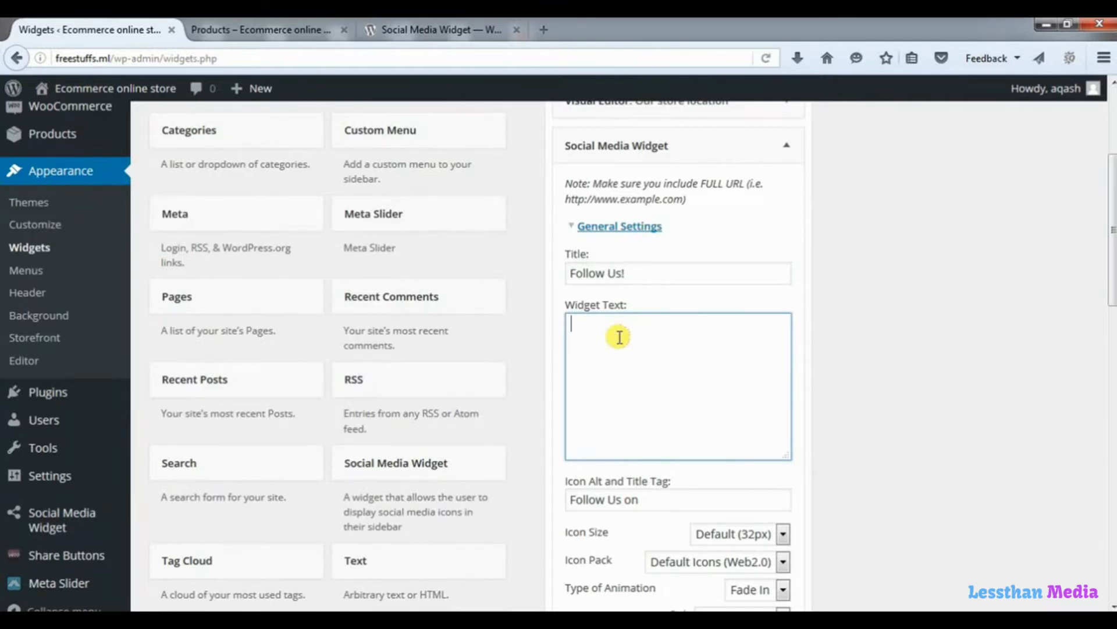
{"action": "type", "text": "you can"}
{"action": "type", "text": " find it"}
{"action": "key", "text": "BackSpace"}
{"action": "key", "text": "BackSpace"}
{"action": "type", "text": "us on these social"}
{"action": "key", "text": "BackSpace"}
{"action": "type", "text": "al "}
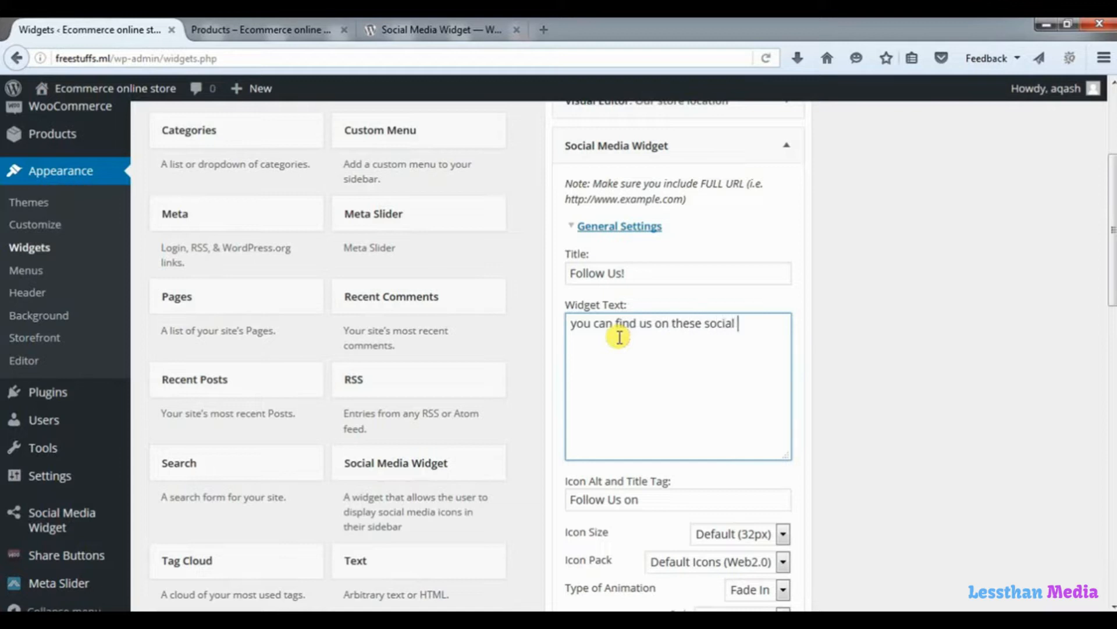
{"action": "type", "text": "networks."}
Keep Default (32px) icon size and Default Icons (Web2.0) pack, and expand Social Networking.
{"action": "left_click_drag", "start_coordinate": [1111, 235], "coordinate": [1113, 370]}
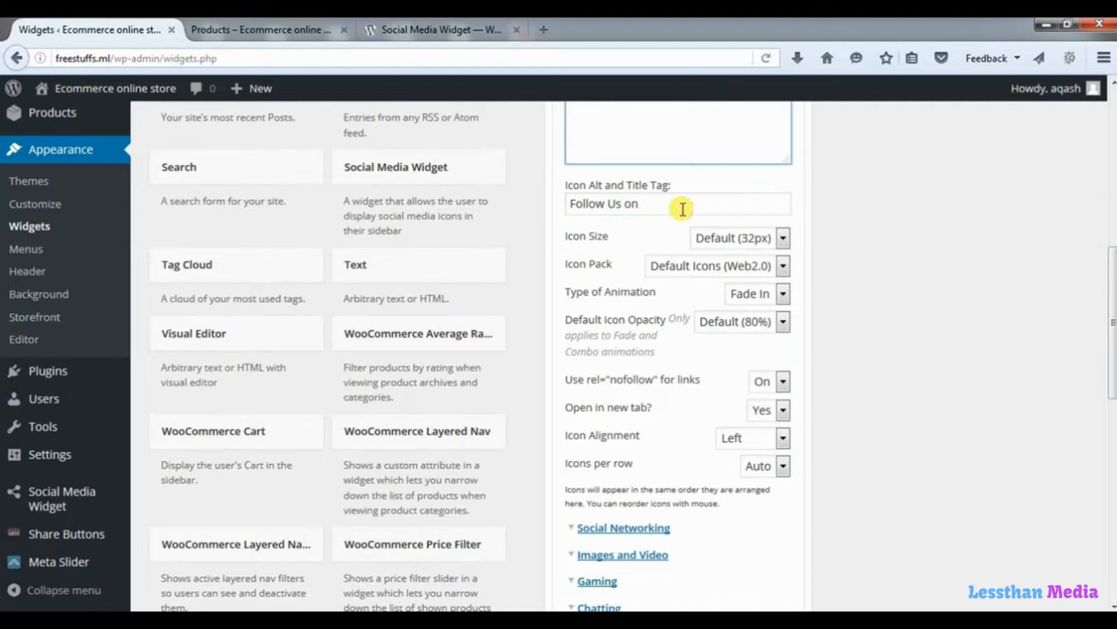
{"action": "left_click", "coordinate": [654, 205]}
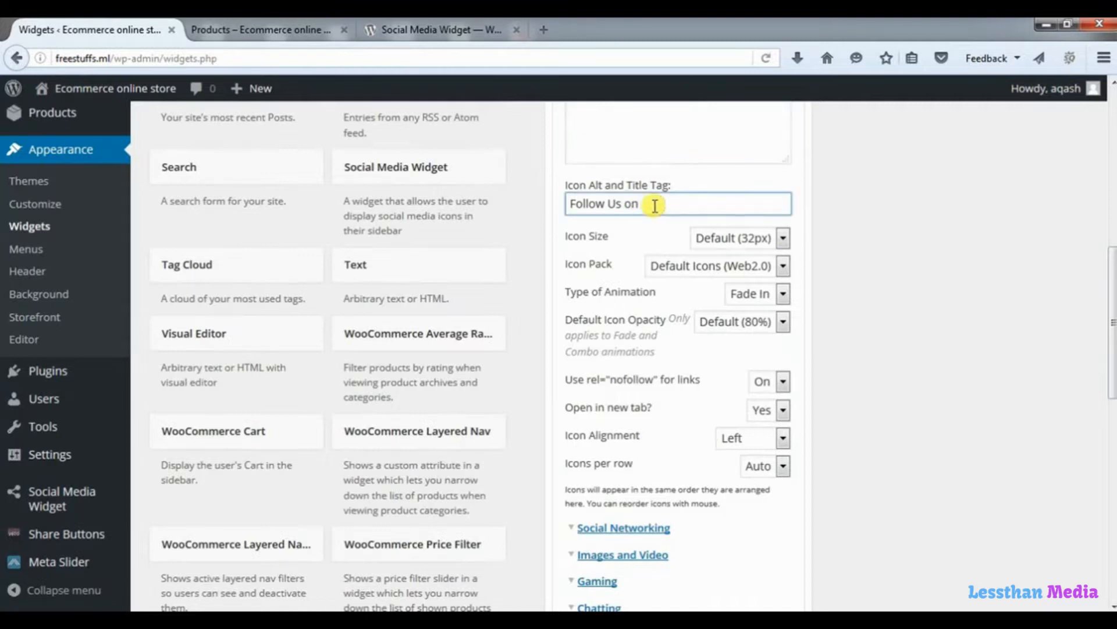
{"action": "left_click_drag", "start_coordinate": [655, 206], "coordinate": [563, 208]}
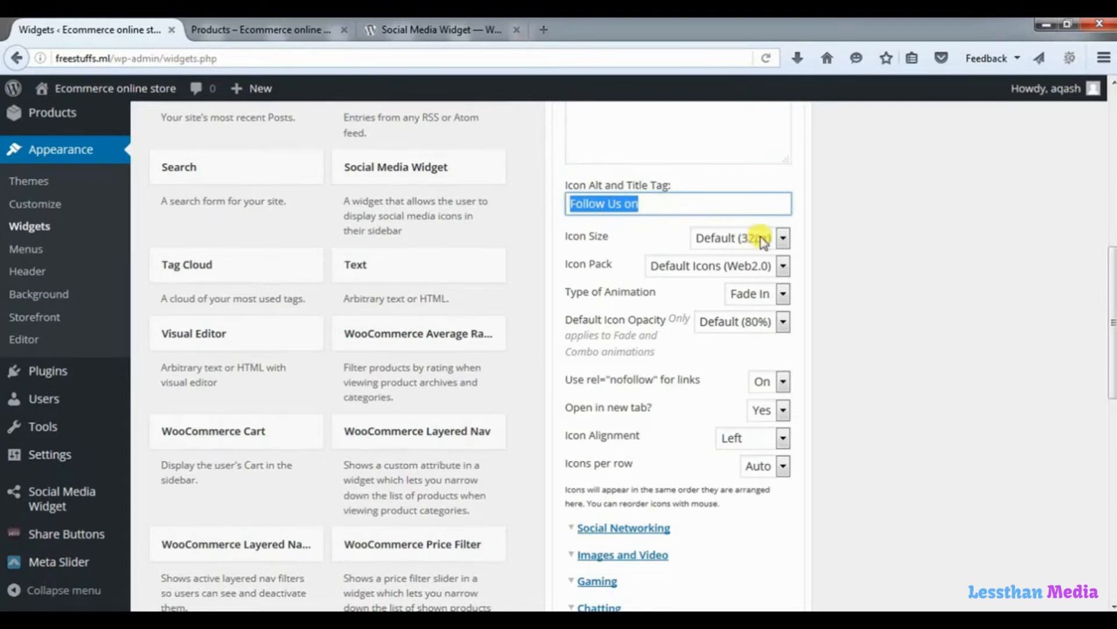
{"action": "left_click", "coordinate": [783, 240]}
{"action": "left_click", "coordinate": [784, 240]}
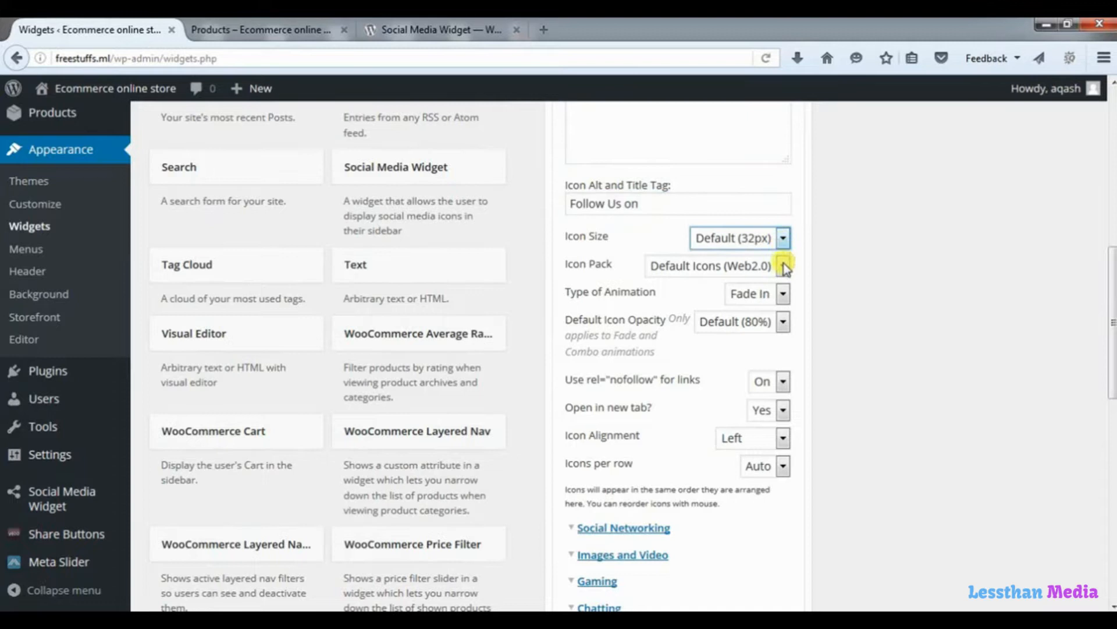
{"action": "left_click", "coordinate": [783, 269]}
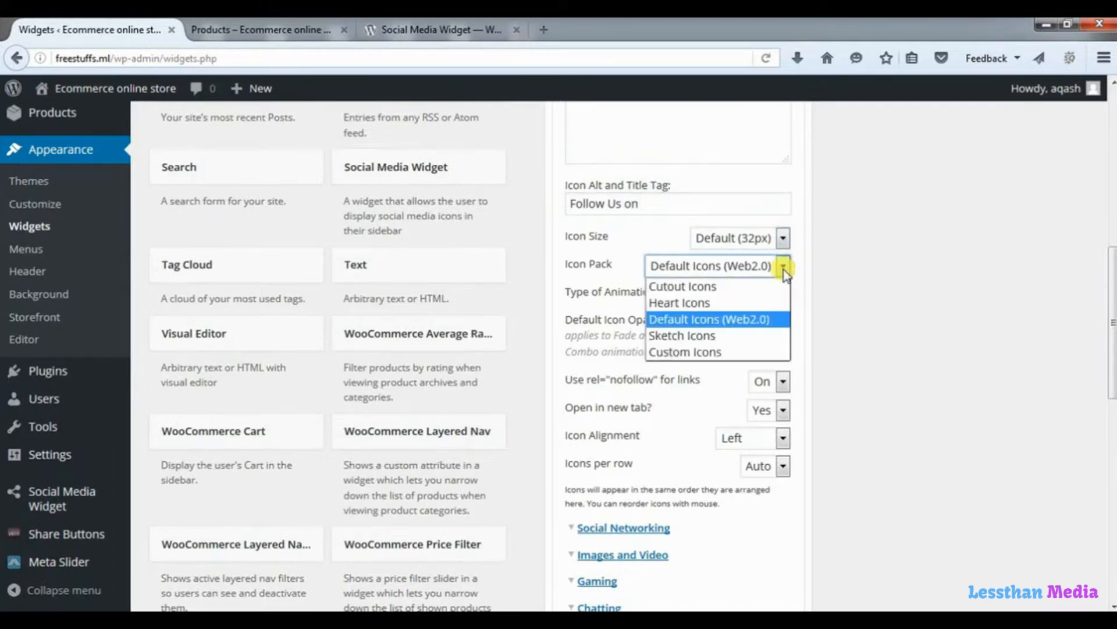
{"action": "left_click", "coordinate": [783, 269]}
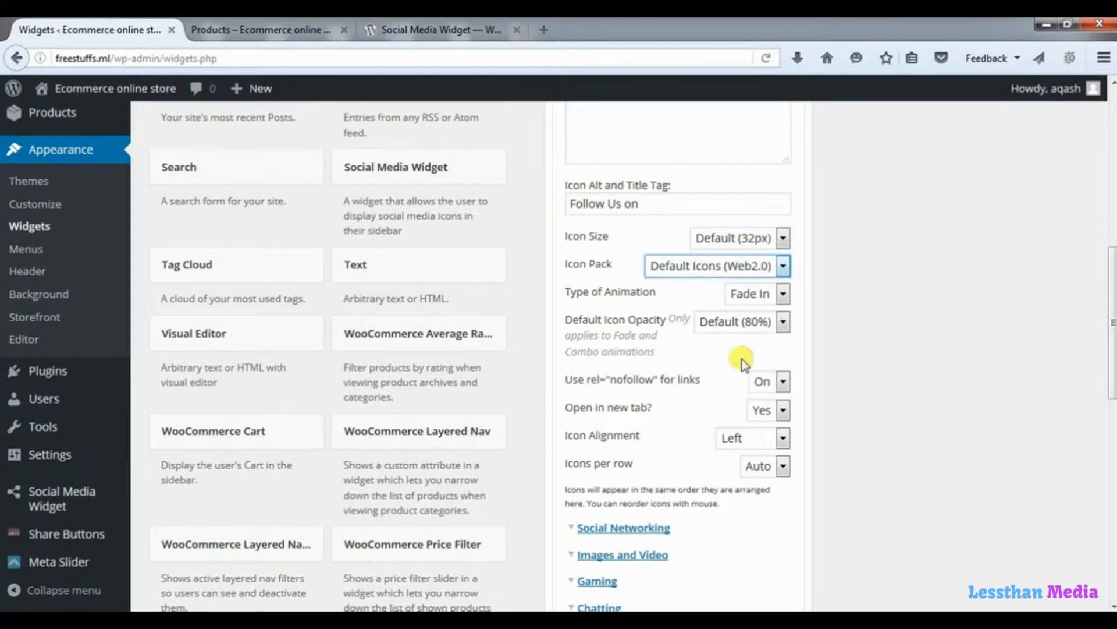
{"action": "left_click", "coordinate": [578, 530]}
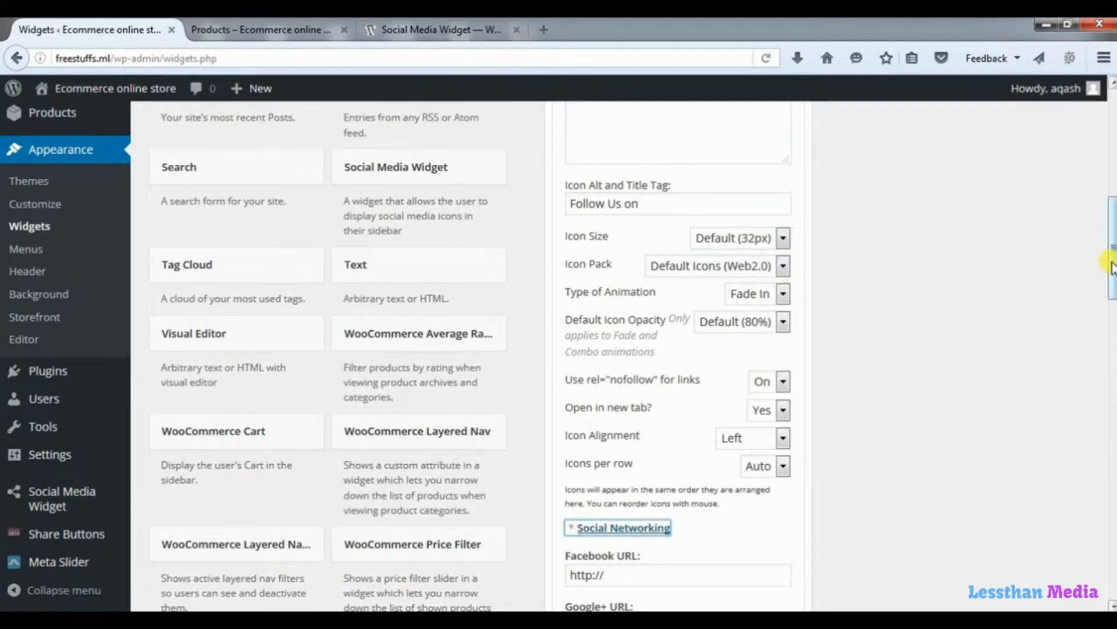
Paste the Facebook profile link into the Facebook, Google+ and Twitter URL fields.
{"action": "left_click_drag", "start_coordinate": [1113, 269], "coordinate": [1112, 345]}
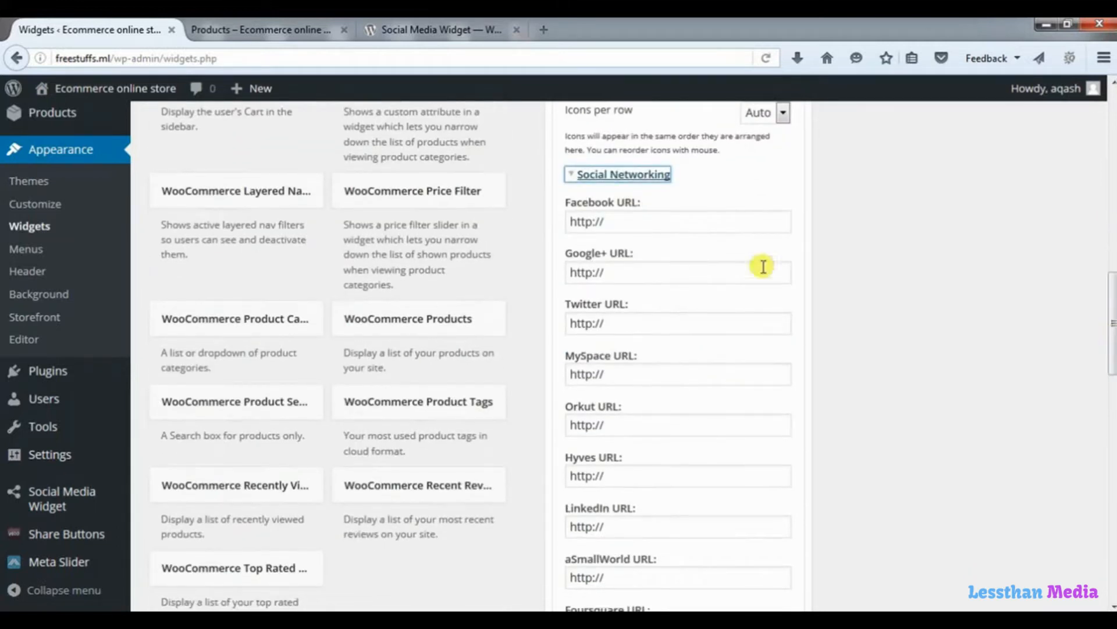
{"action": "left_click_drag", "start_coordinate": [619, 221], "coordinate": [543, 221]}
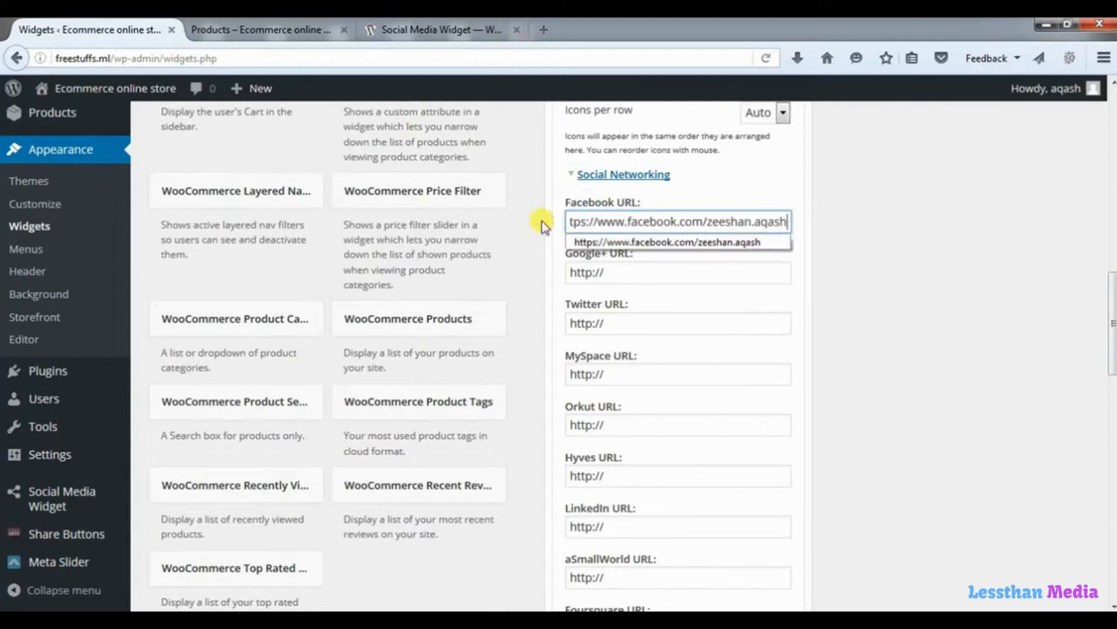
{"action": "left_click_drag", "start_coordinate": [704, 269], "coordinate": [552, 268]}
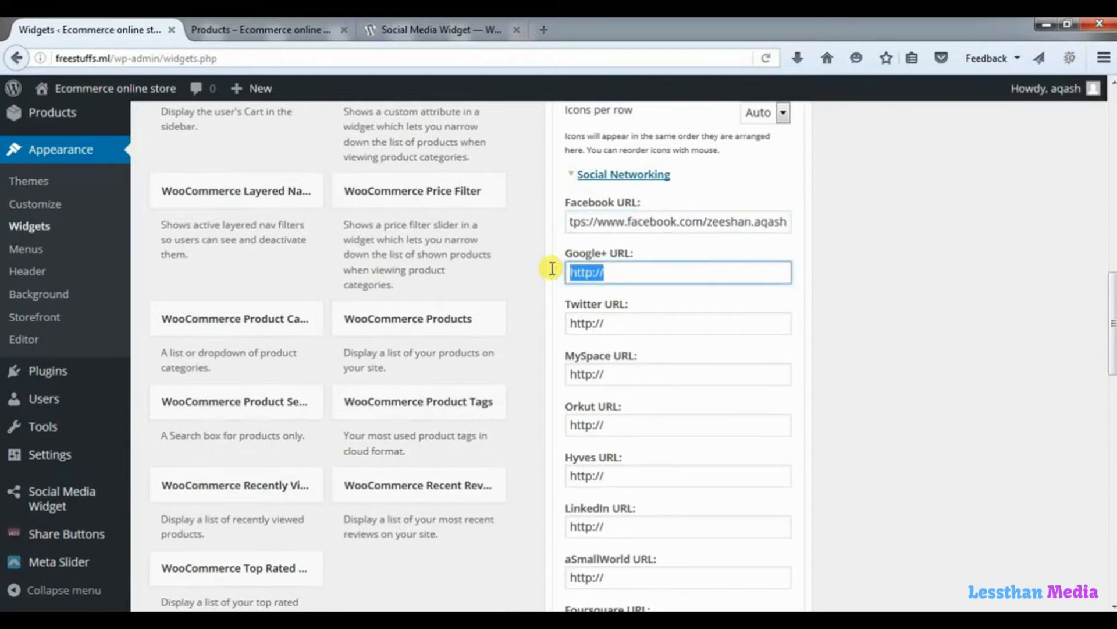
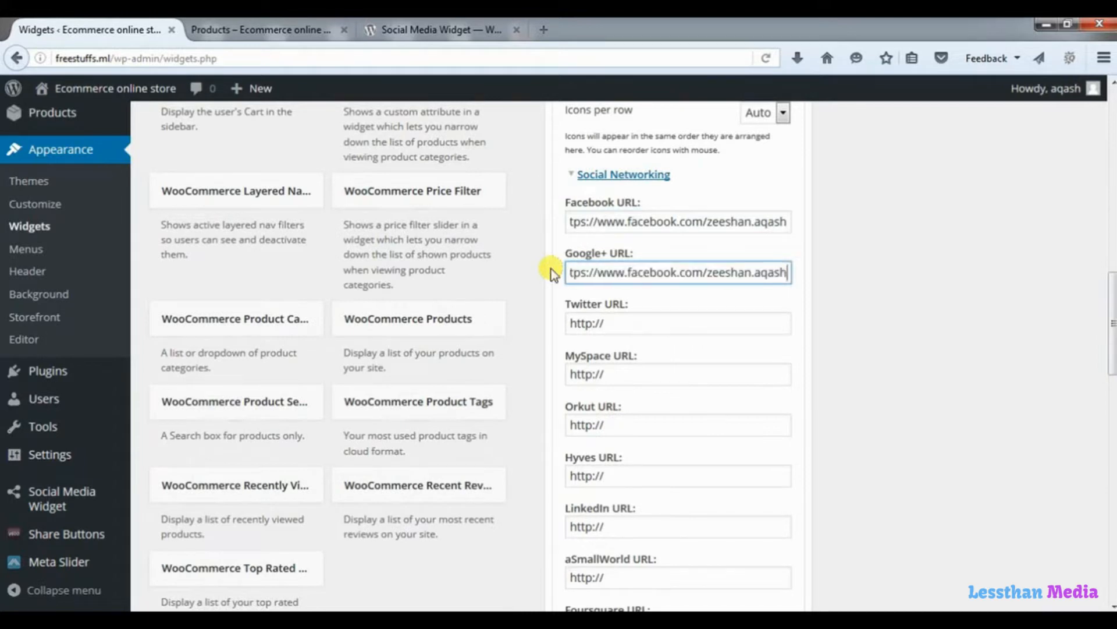
{"action": "left_click", "coordinate": [823, 270]}
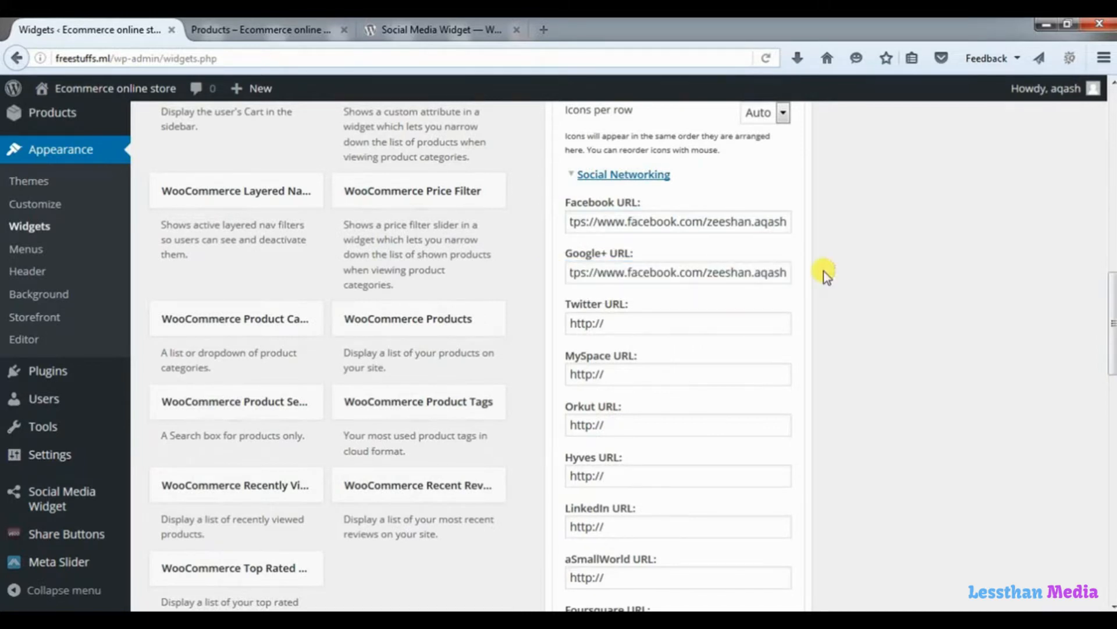
{"action": "left_click_drag", "start_coordinate": [644, 325], "coordinate": [486, 325]}
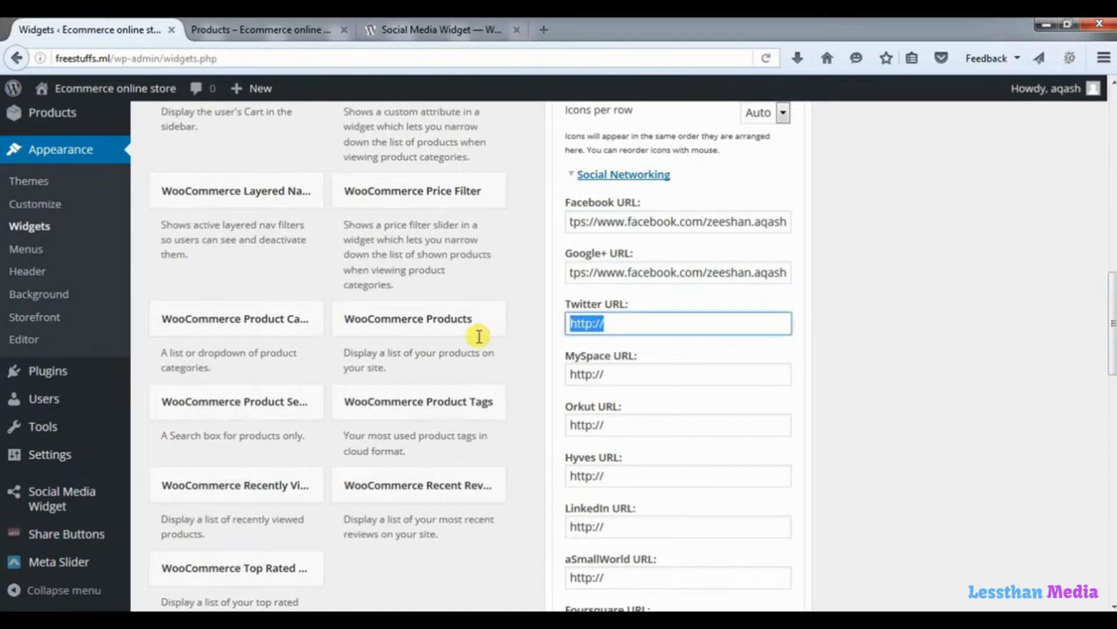
Paste the same Facebook link into the MySpace, Orkut and Hyves URL fields.
{"action": "left_click_drag", "start_coordinate": [669, 377], "coordinate": [504, 380]}
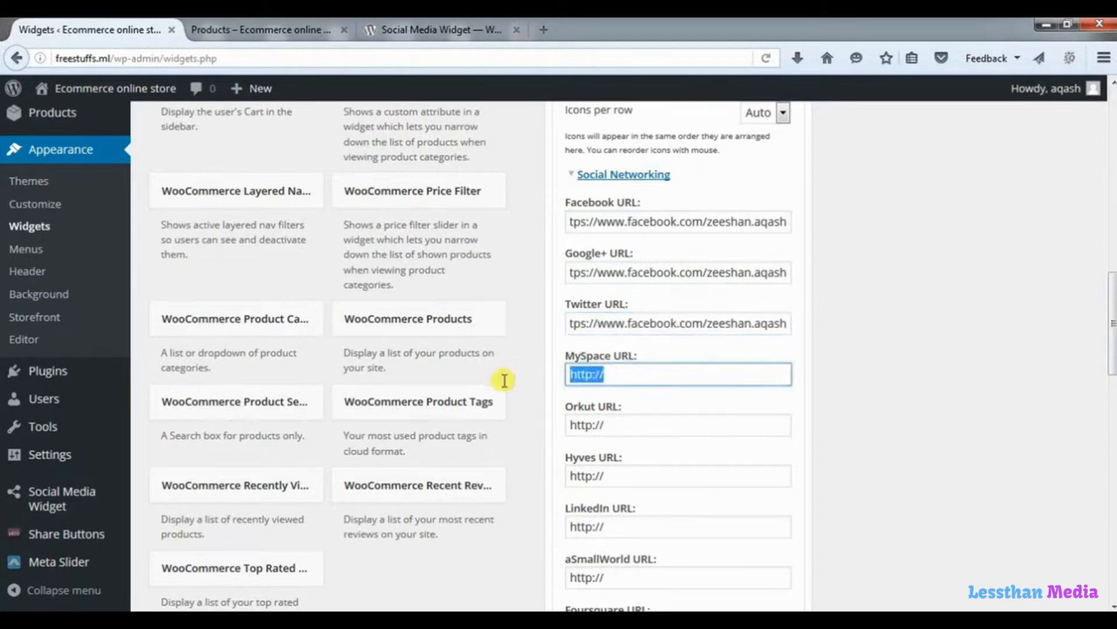
{"action": "left_click_drag", "start_coordinate": [614, 424], "coordinate": [484, 425]}
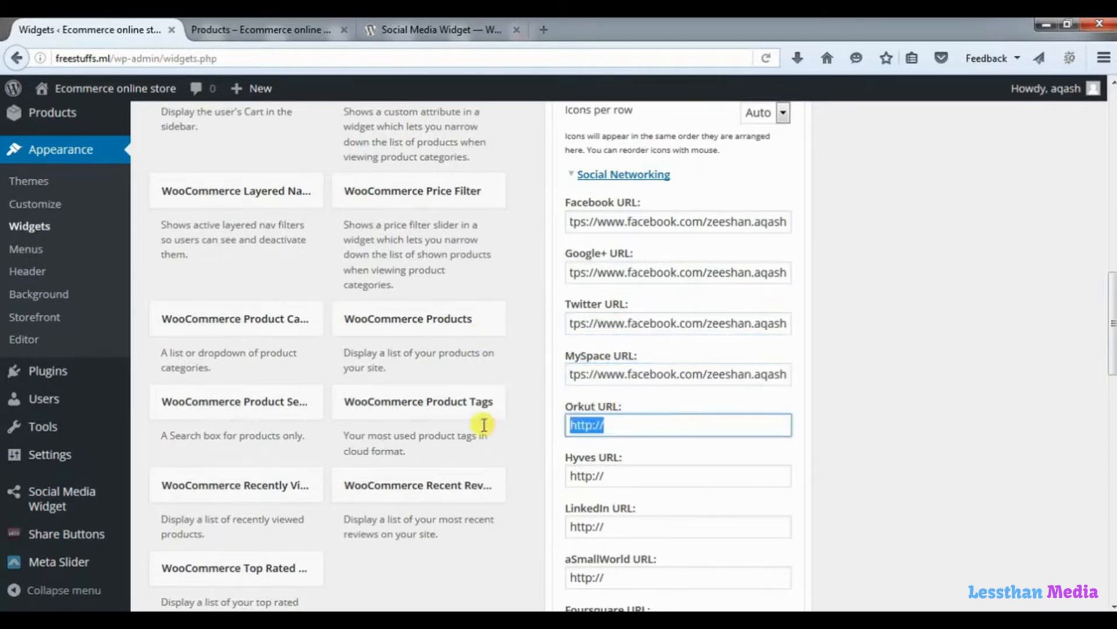
{"action": "left_click_drag", "start_coordinate": [617, 475], "coordinate": [491, 481]}
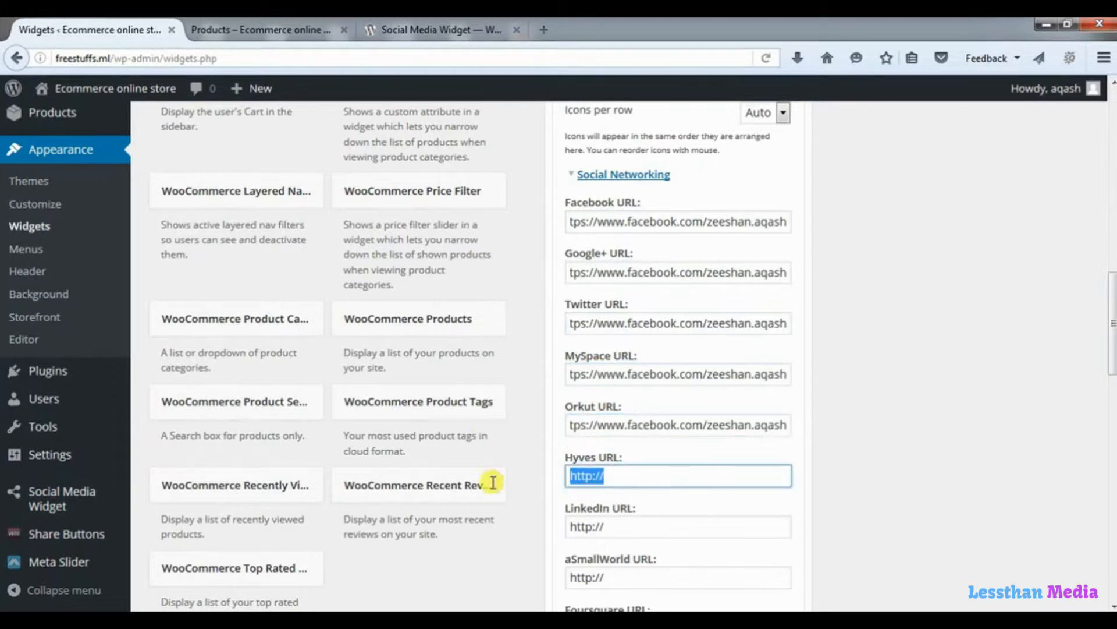
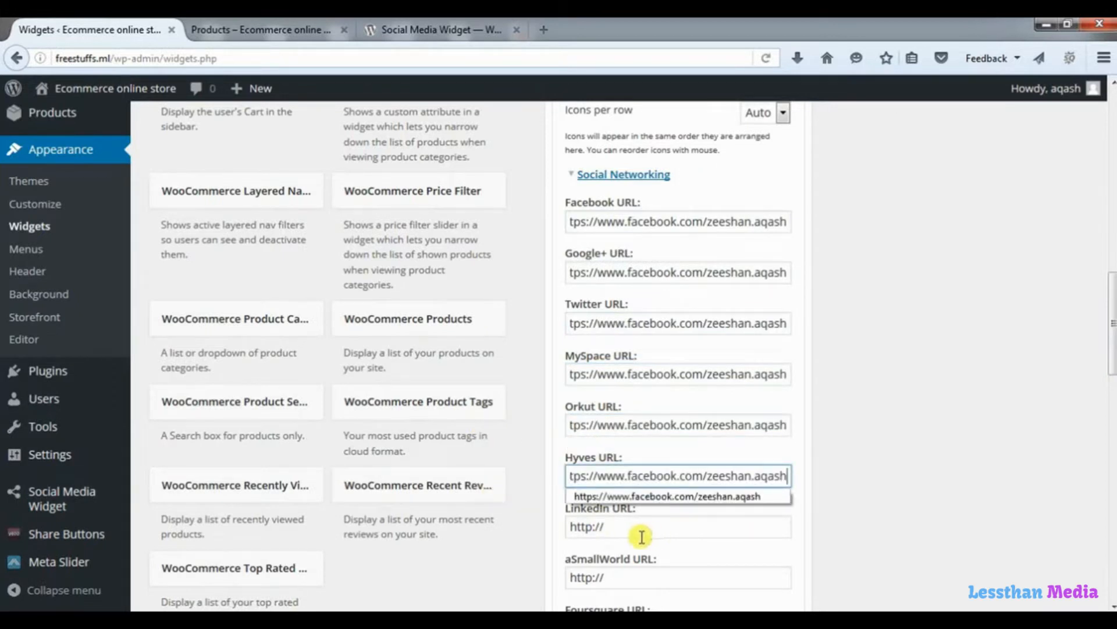
Save the social widget settings and switch to the store's shop page.
{"action": "left_click", "coordinate": [1112, 340]}
{"action": "left_click_drag", "start_coordinate": [1112, 340], "coordinate": [1112, 387]}
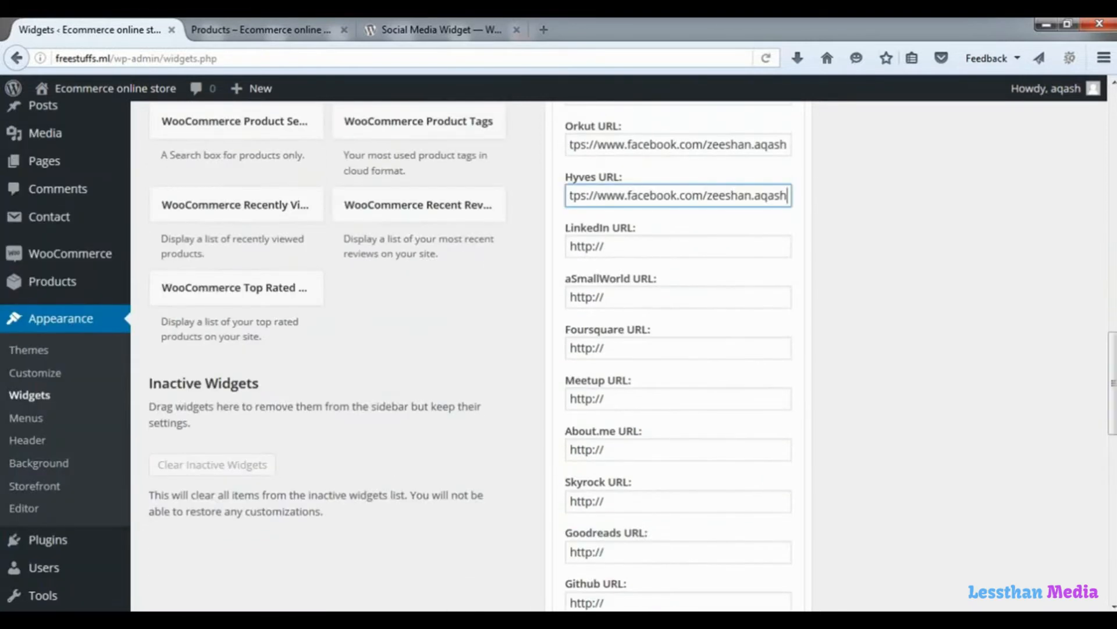
{"action": "left_click_drag", "start_coordinate": [1112, 401], "coordinate": [1112, 553]}
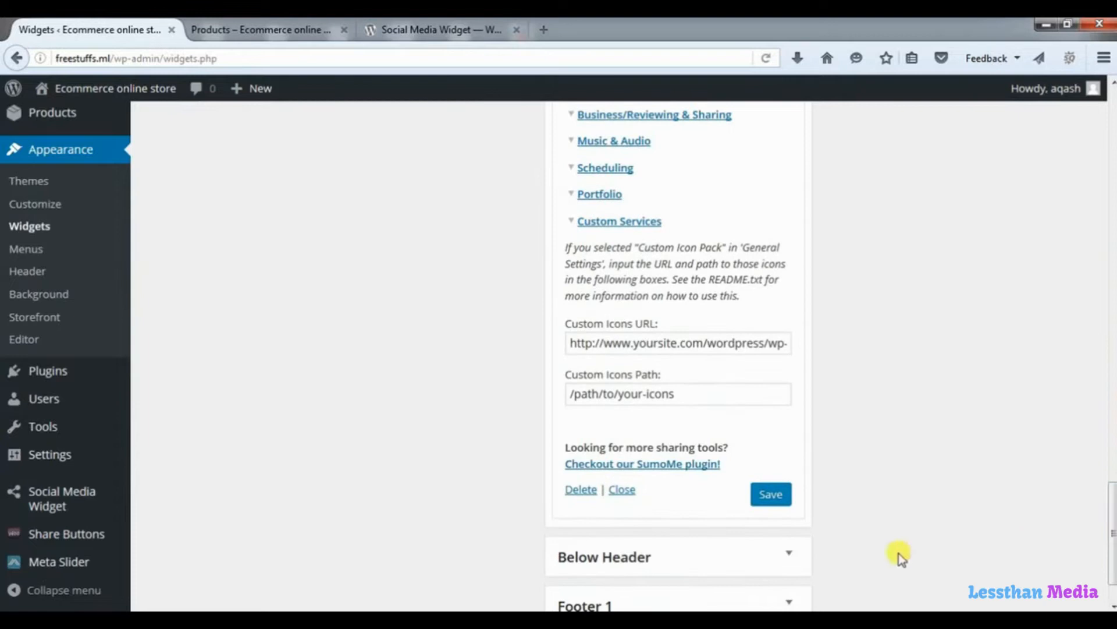
{"action": "left_click", "coordinate": [771, 495]}
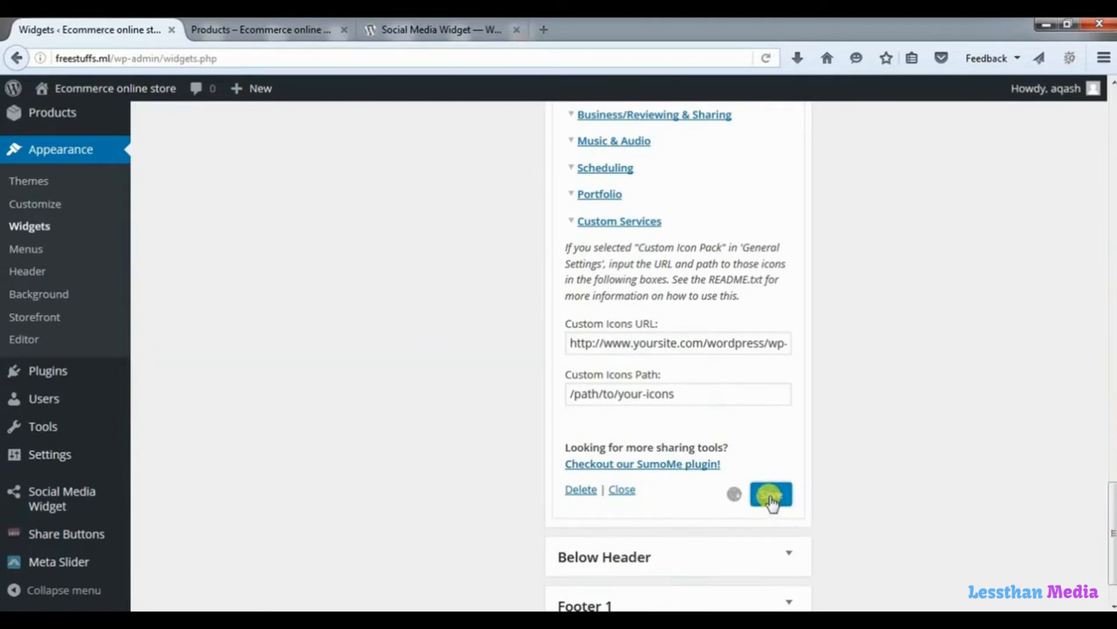
{"action": "left_click", "coordinate": [276, 32]}
{"action": "left_click_drag", "start_coordinate": [1111, 335], "coordinate": [1103, 96]}
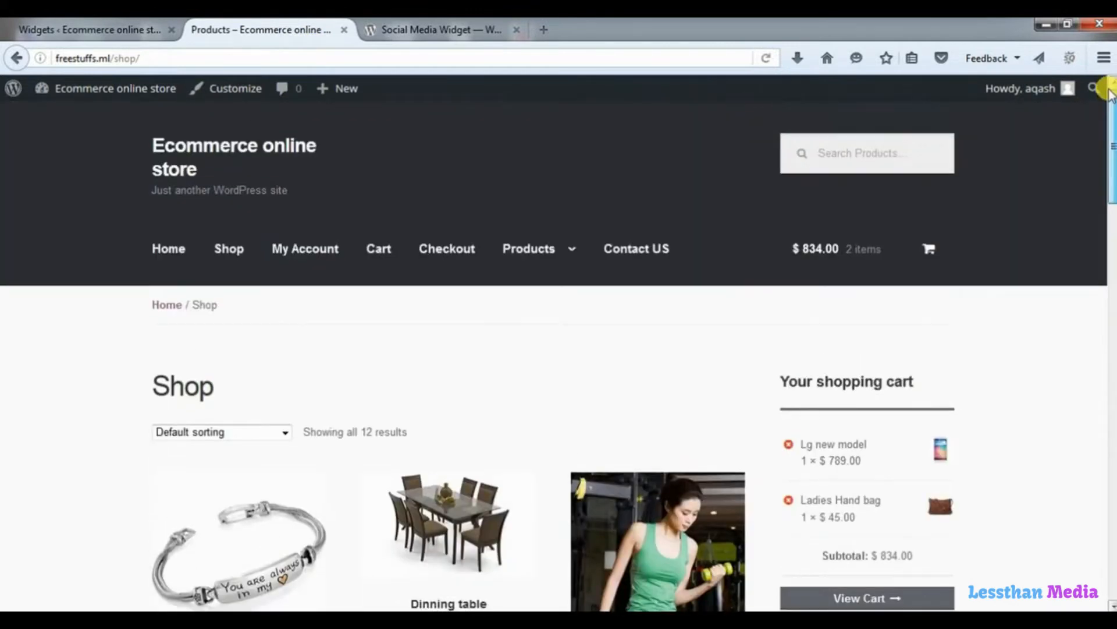
Reload the shop to check the Follow Us! sidebar's six icons, then return to Widgets.
{"action": "left_click", "coordinate": [767, 60]}
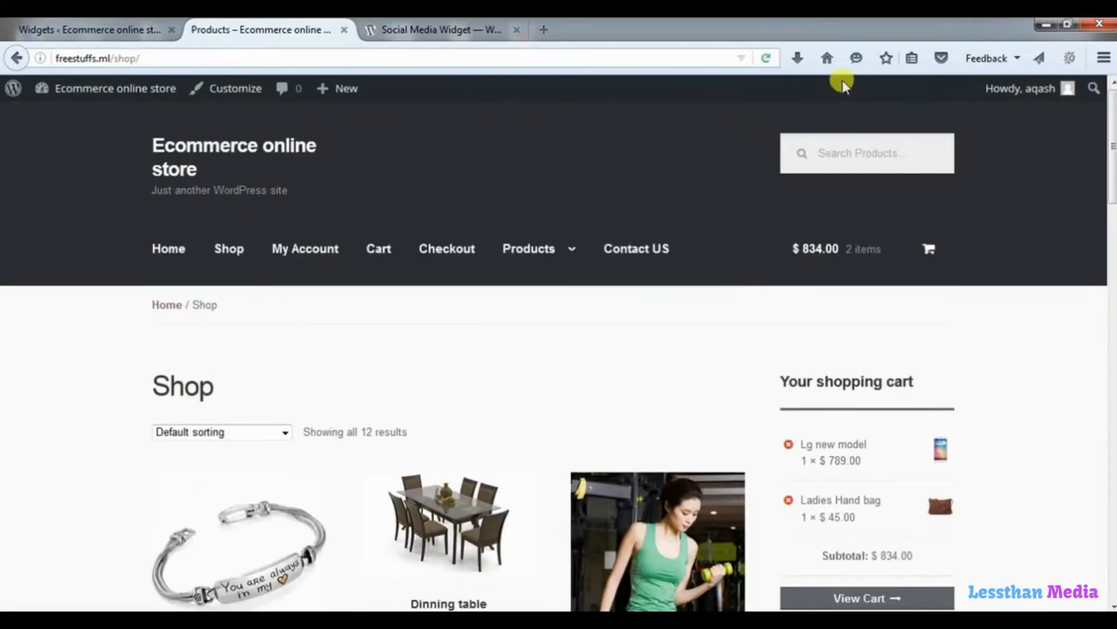
{"action": "left_click_drag", "start_coordinate": [1110, 166], "coordinate": [1112, 398]}
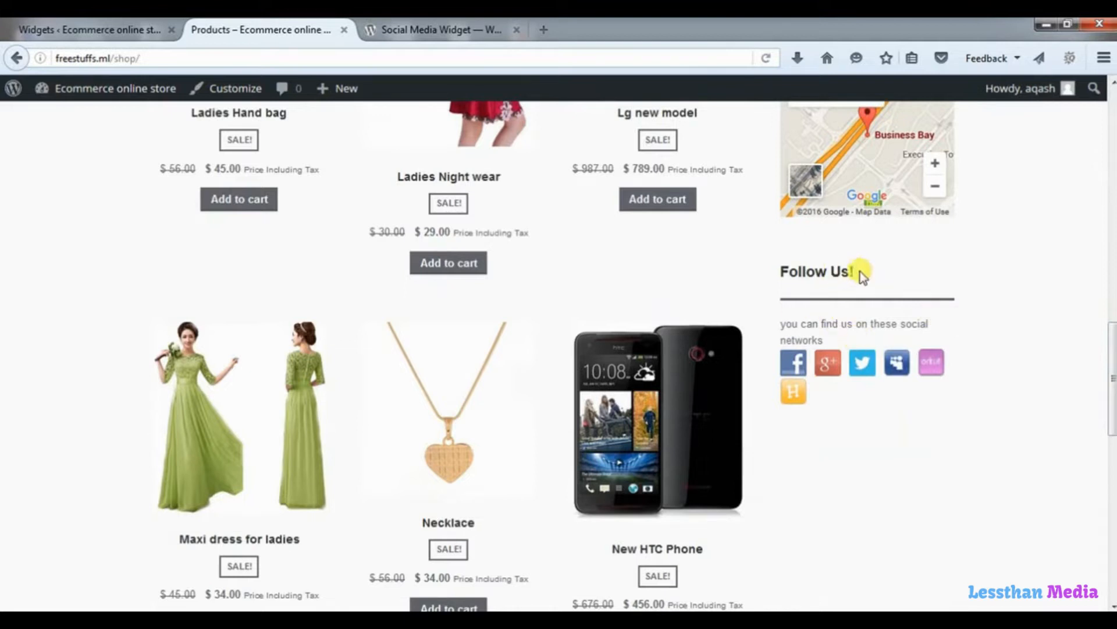
{"action": "left_click_drag", "start_coordinate": [857, 269], "coordinate": [776, 287]}
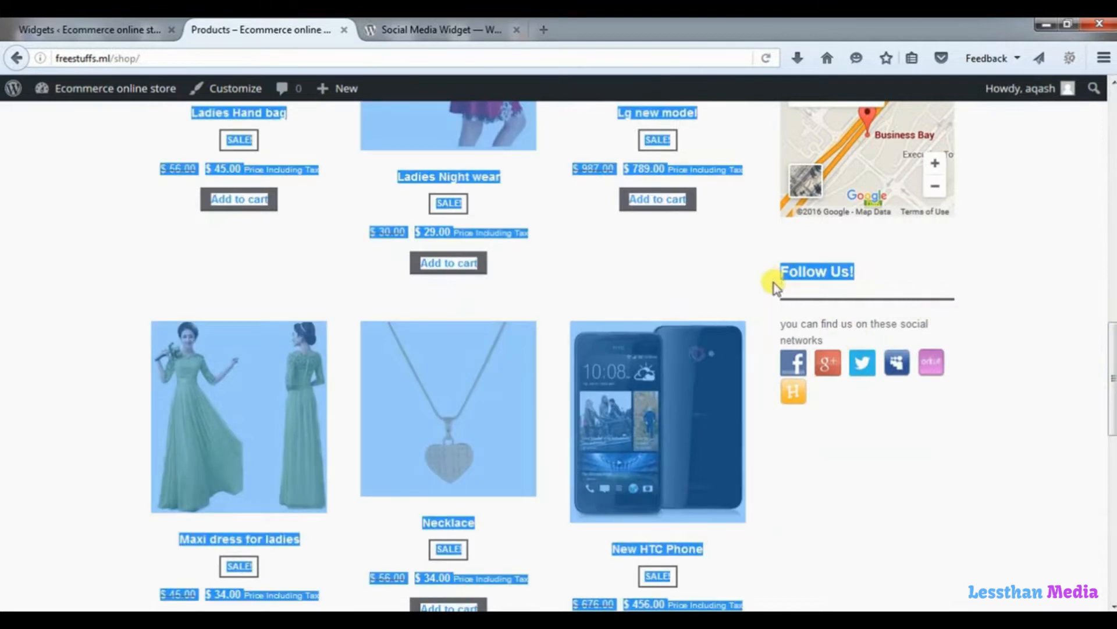
{"action": "left_click", "coordinate": [810, 292]}
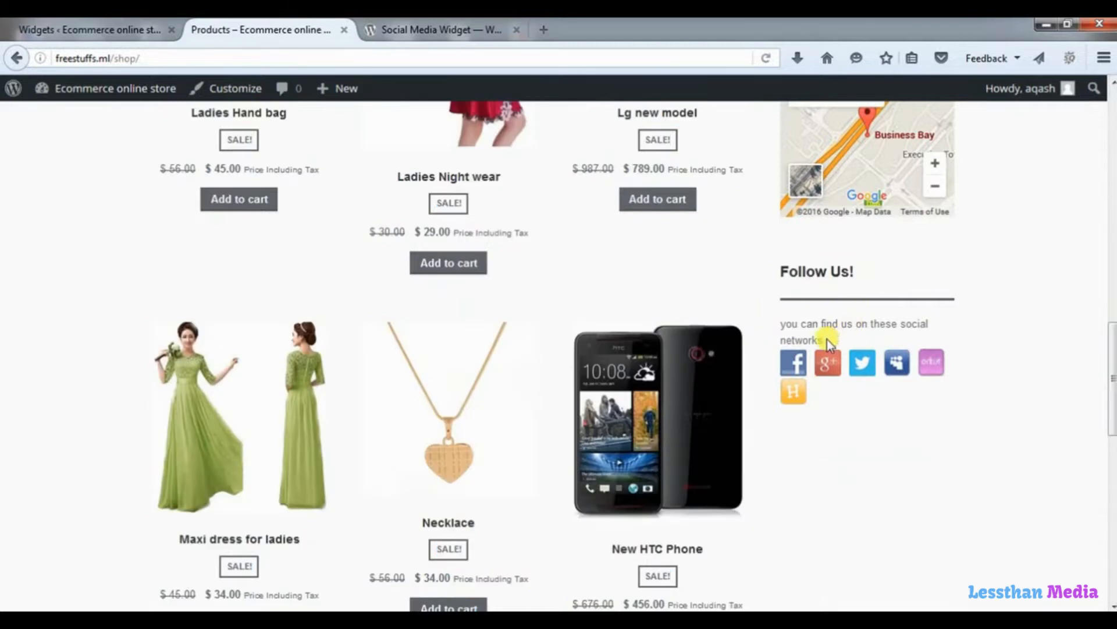
{"action": "left_click_drag", "start_coordinate": [820, 339], "coordinate": [786, 325]}
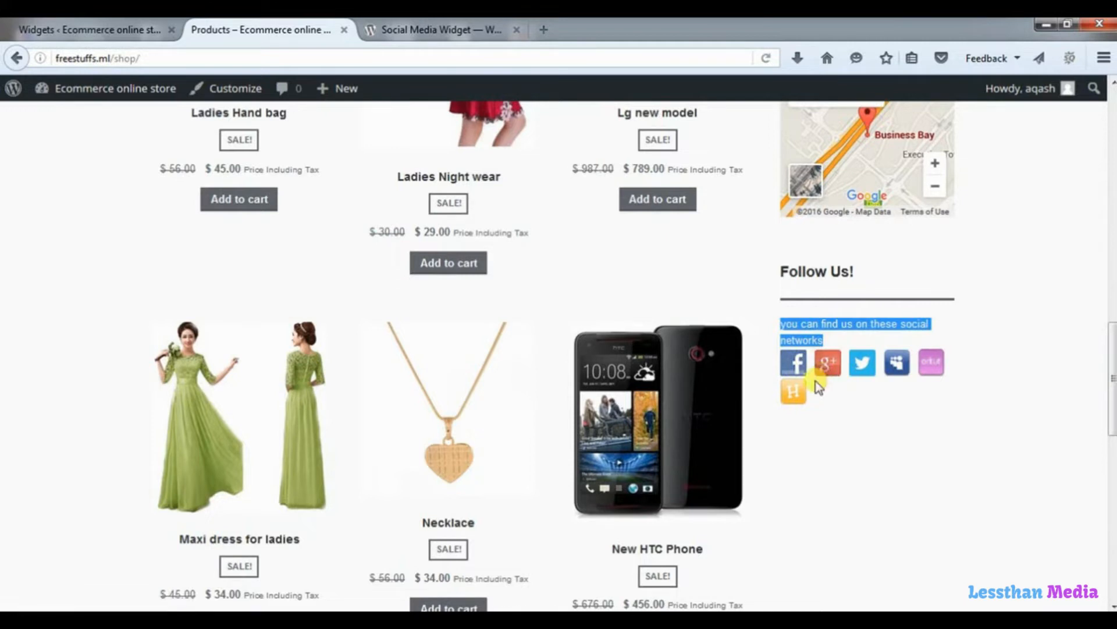
{"action": "left_click", "coordinate": [82, 29]}
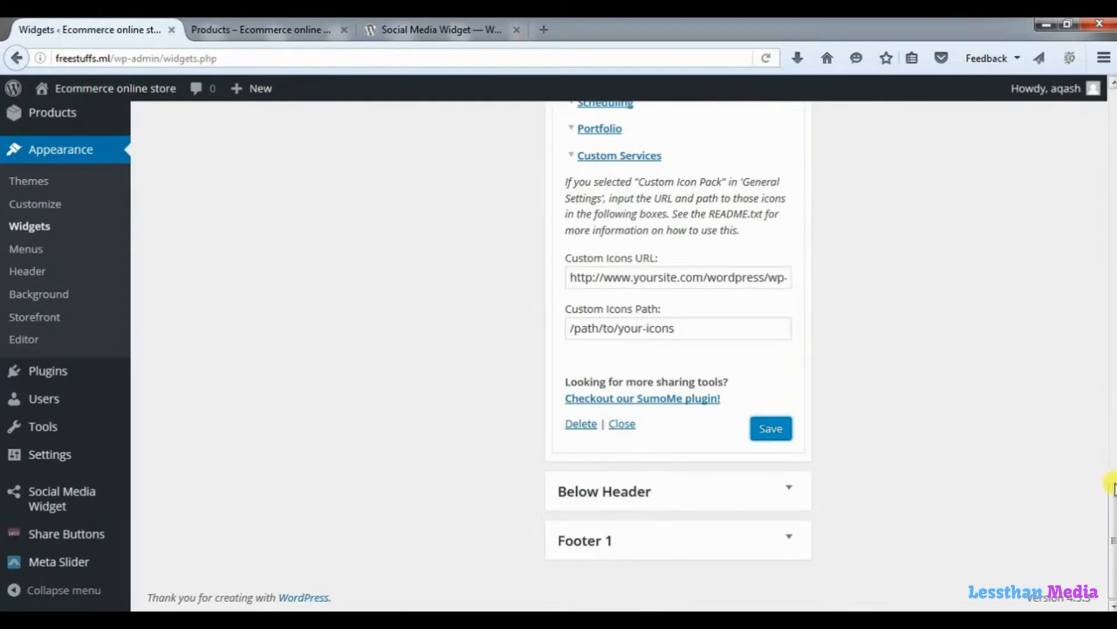
Switch the widget's icon pack to Heart Icons, save, and reload the shop page.
{"action": "left_click_drag", "start_coordinate": [1111, 489], "coordinate": [1075, 203]}
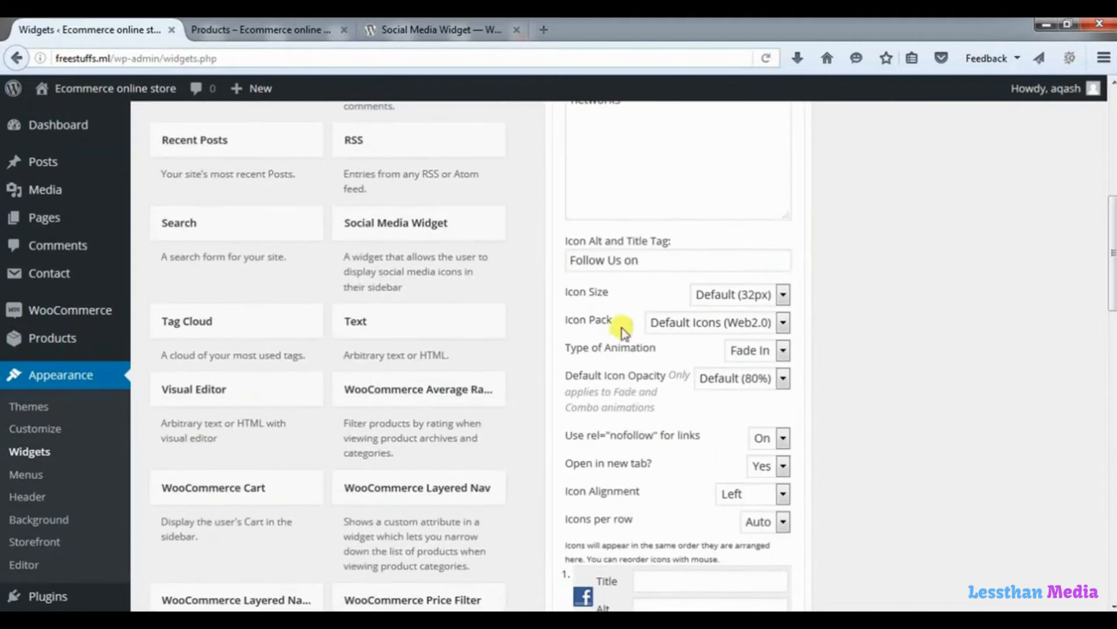
{"action": "left_click", "coordinate": [784, 324]}
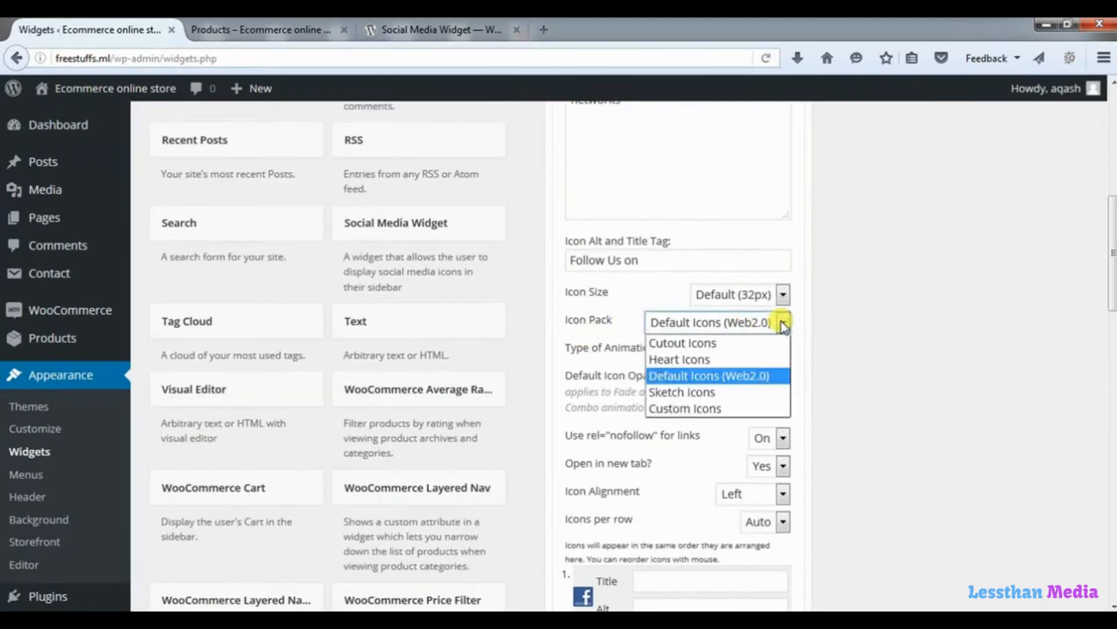
{"action": "left_click", "coordinate": [683, 360]}
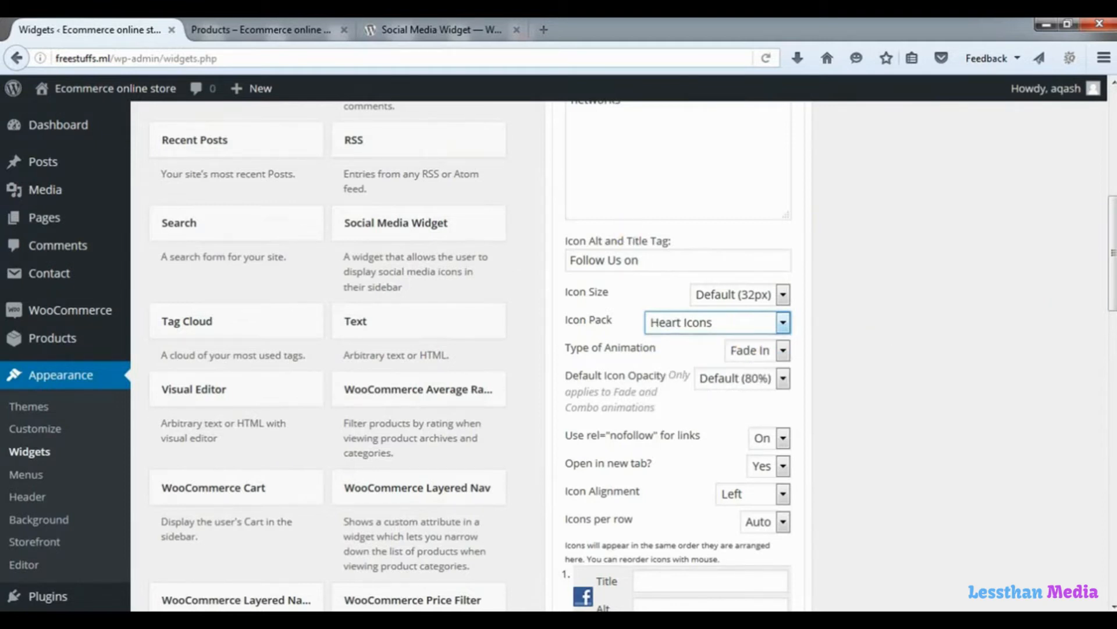
{"action": "left_click_drag", "start_coordinate": [1112, 332], "coordinate": [1106, 500]}
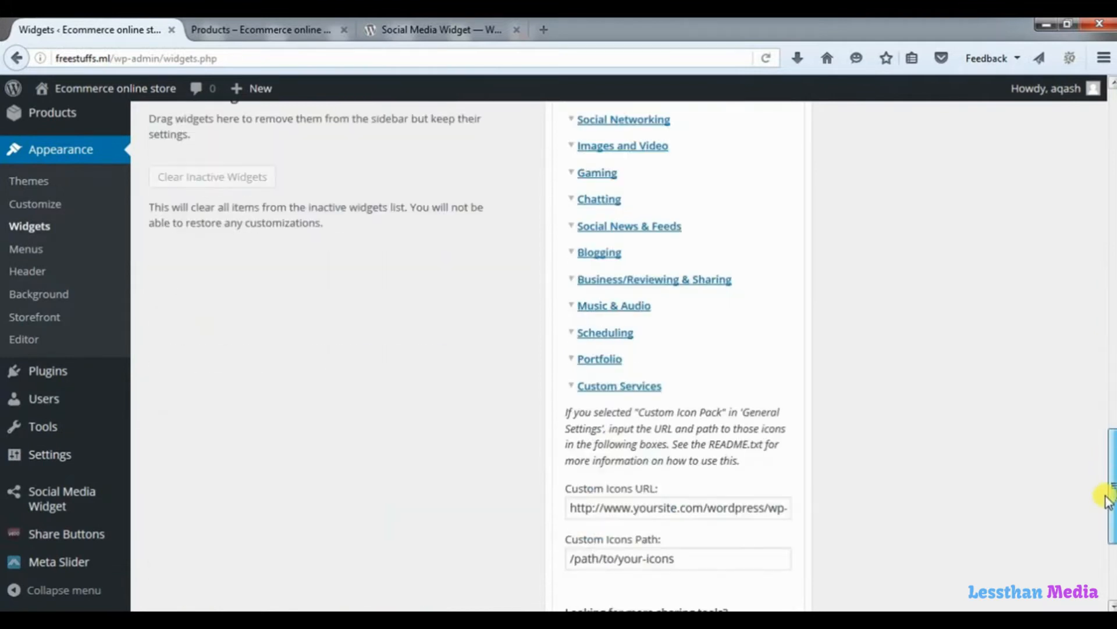
{"action": "scroll", "coordinate": [1105, 498], "scroll_direction": "down", "scroll_amount": 4}
{"action": "left_click", "coordinate": [768, 428]}
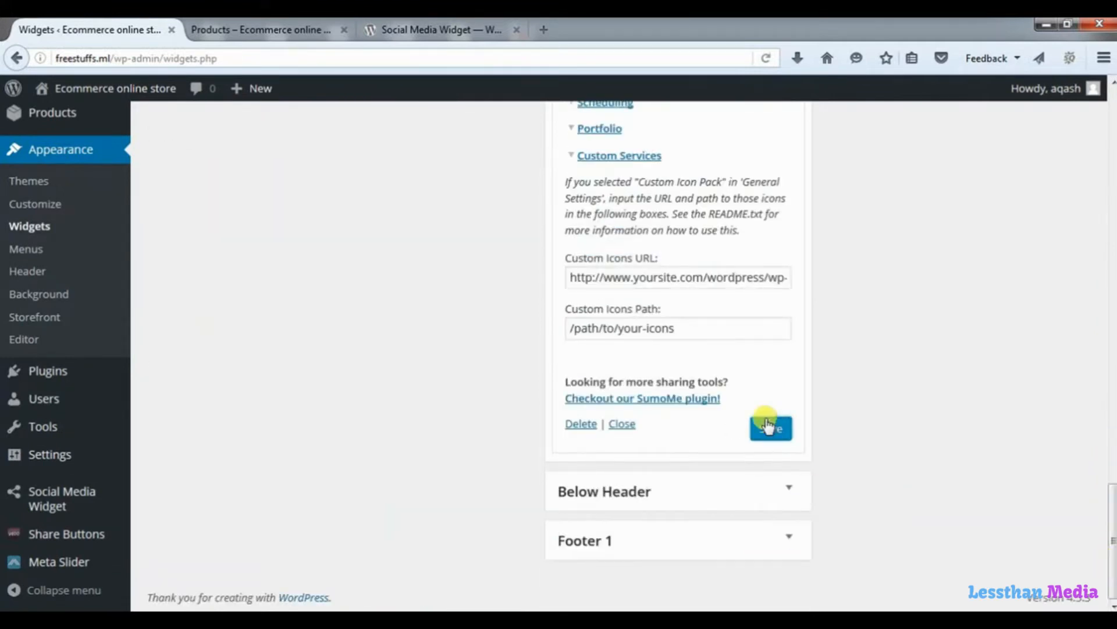
{"action": "left_click", "coordinate": [247, 30]}
{"action": "left_click", "coordinate": [765, 58]}
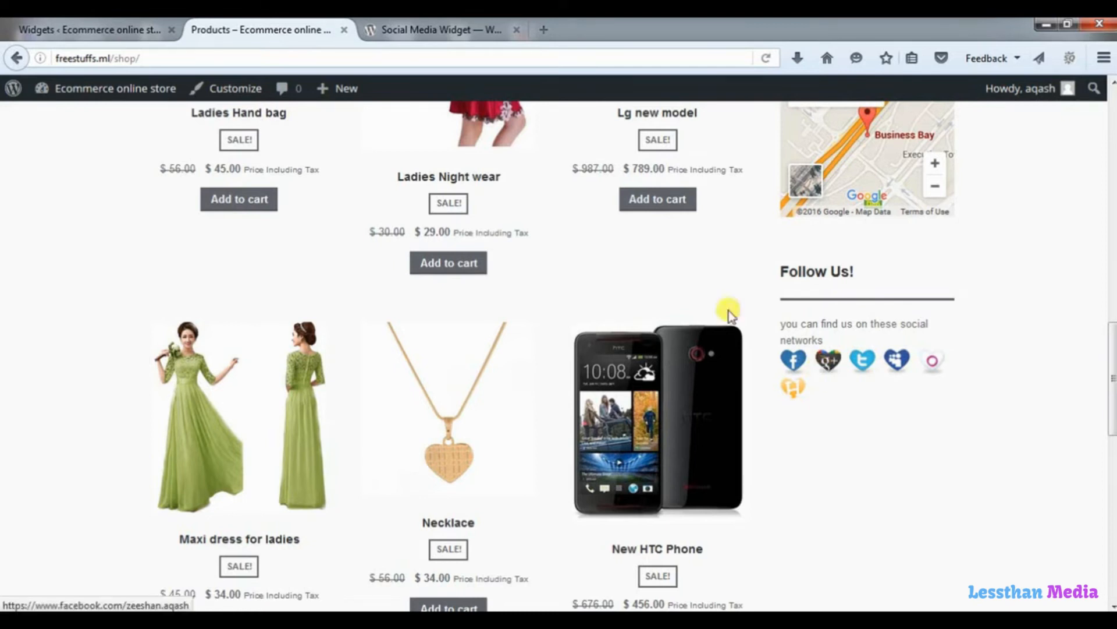
{"action": "left_click", "coordinate": [92, 29]}
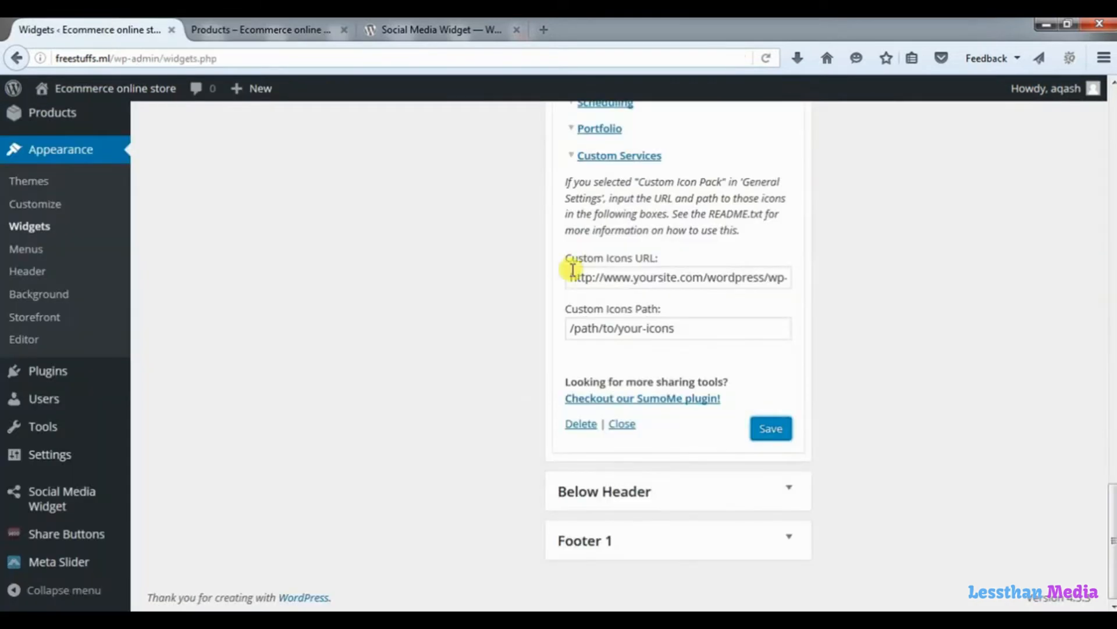
{"action": "left_click_drag", "start_coordinate": [1111, 497], "coordinate": [1063, 201]}
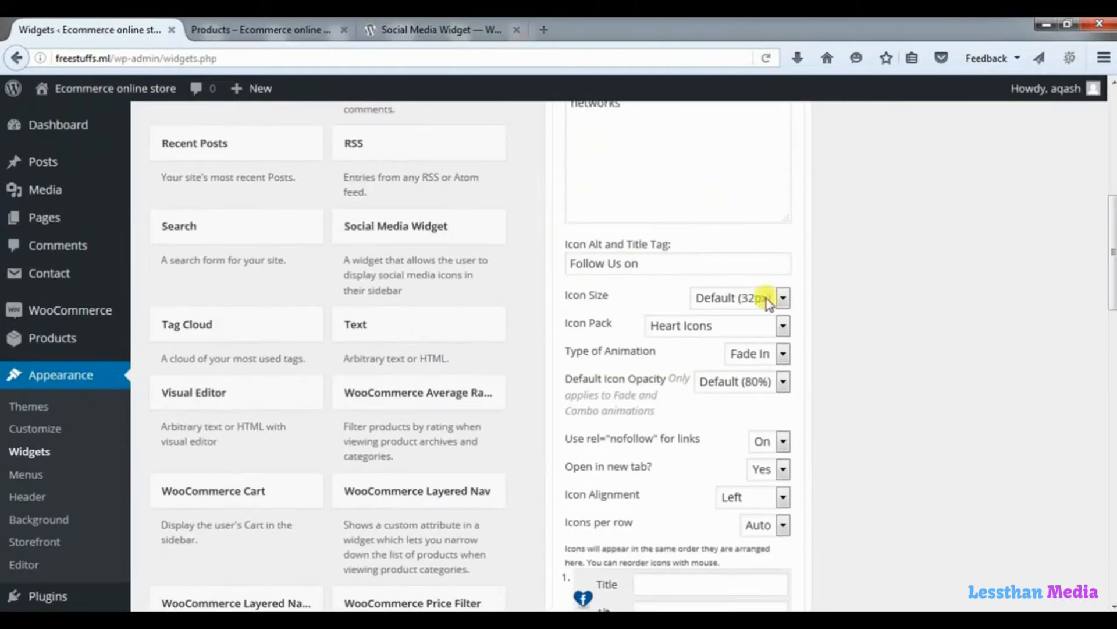
{"action": "left_click", "coordinate": [783, 298]}
{"action": "key", "text": "Up"}
{"action": "key", "text": "Up"}
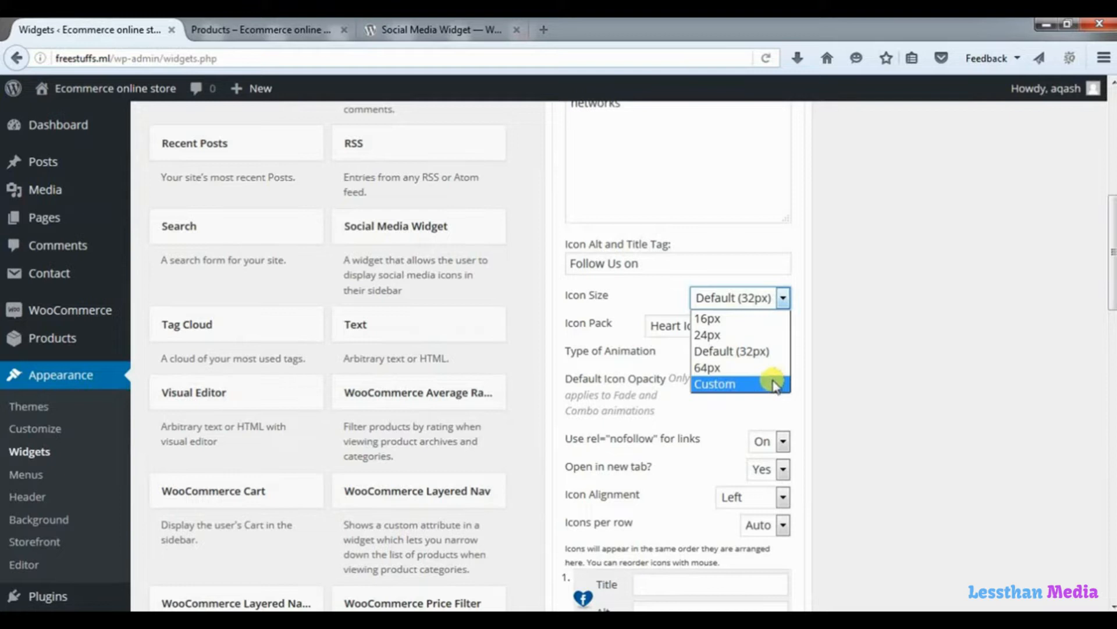
{"action": "left_click", "coordinate": [845, 311]}
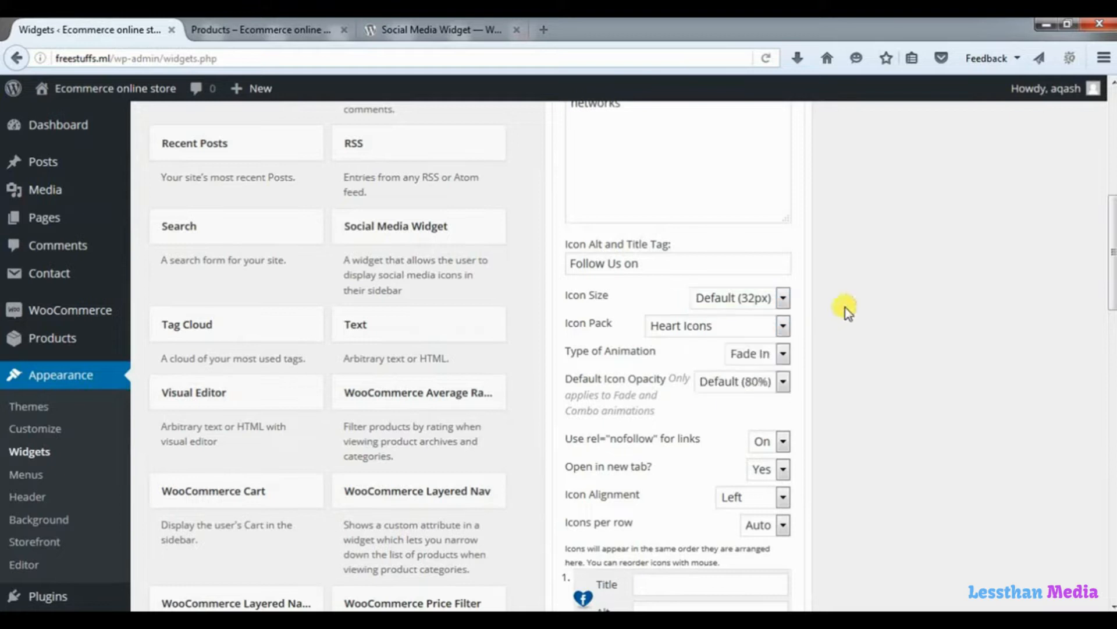
{"action": "left_click", "coordinate": [284, 31]}
Navigate from the Dashboard to Appearance > Widgets.
{"action": "mouse_move", "coordinate": [1109, 335]}
{"action": "left_mouse_down"}
{"action": "mouse_move", "coordinate": [1107, 344]}
{"action": "mouse_move", "coordinate": [1099, 125]}
{"action": "mouse_move", "coordinate": [1110, 344]}
{"action": "left_mouse_up"}
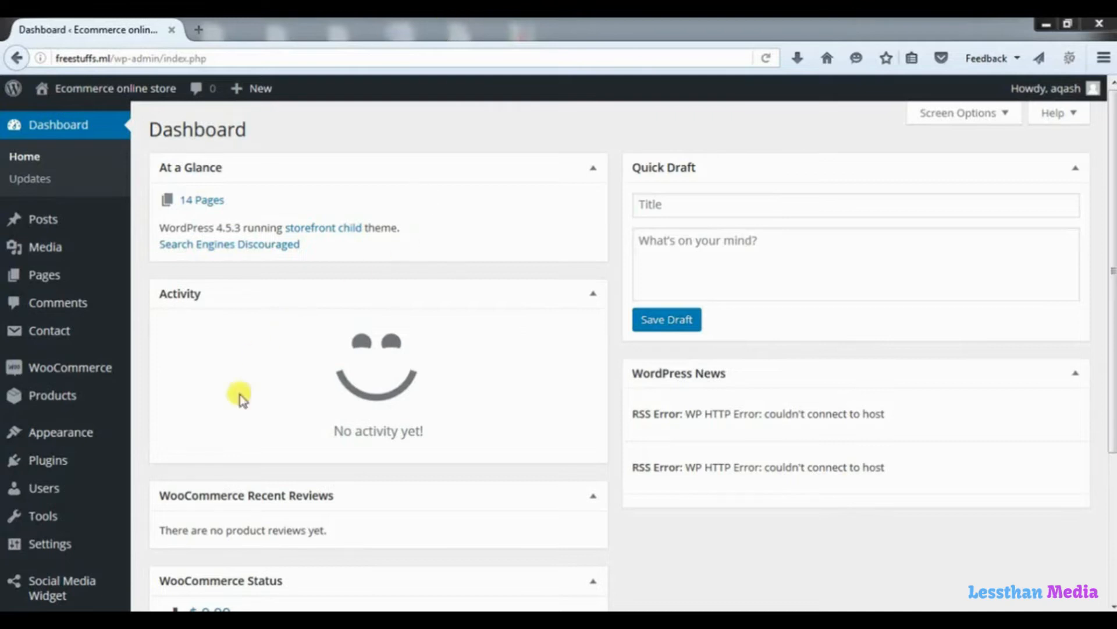
{"action": "mouse_move", "coordinate": [92, 438]}
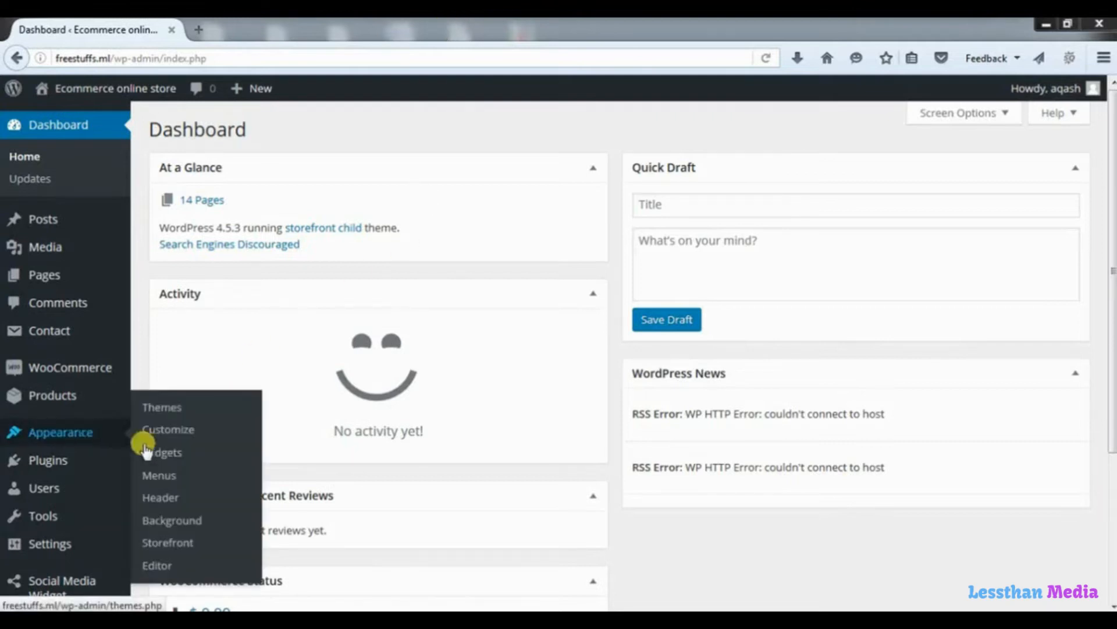
{"action": "left_click", "coordinate": [171, 456]}
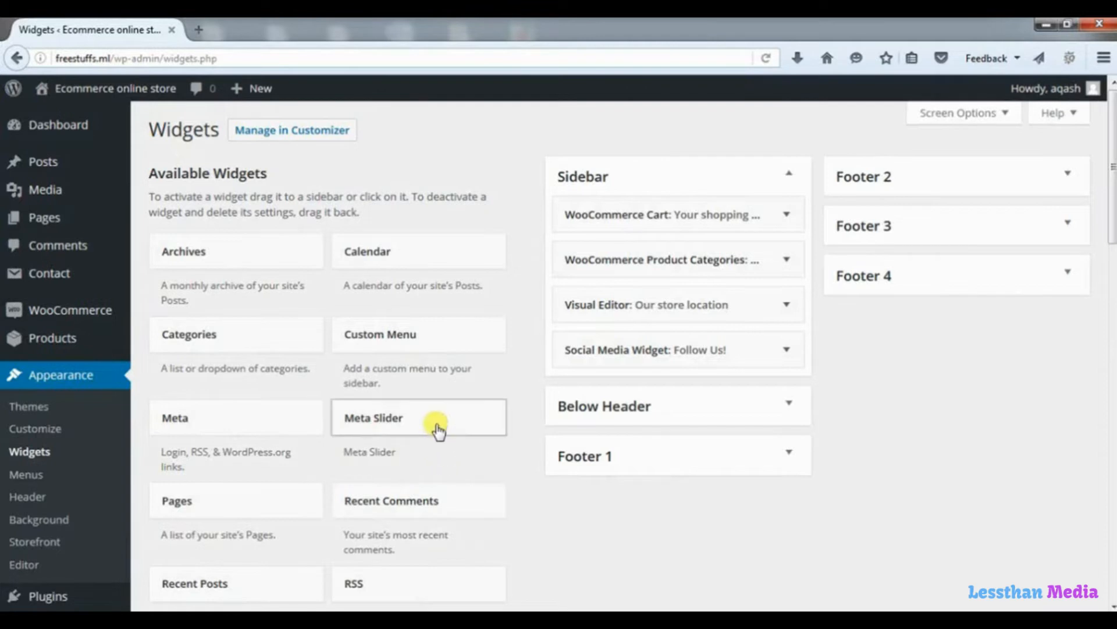
Place Meta Slider in Footer 1, view its slider choices, then delete it.
{"action": "left_click_drag", "start_coordinate": [434, 427], "coordinate": [696, 489]}
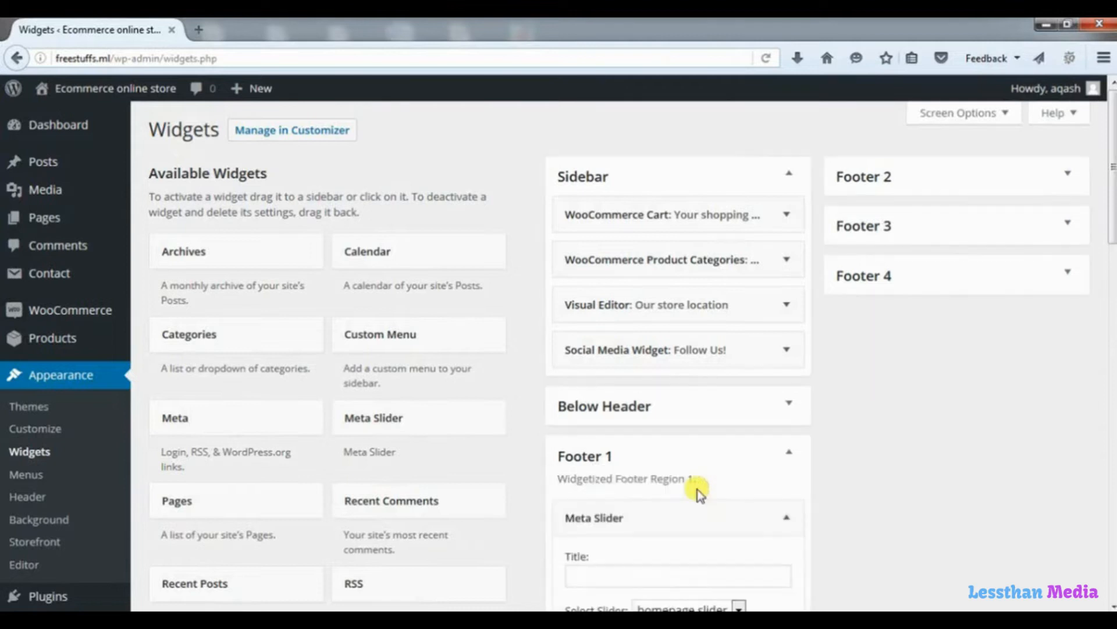
{"action": "left_click_drag", "start_coordinate": [1112, 215], "coordinate": [1112, 286]}
{"action": "left_click", "coordinate": [600, 355]}
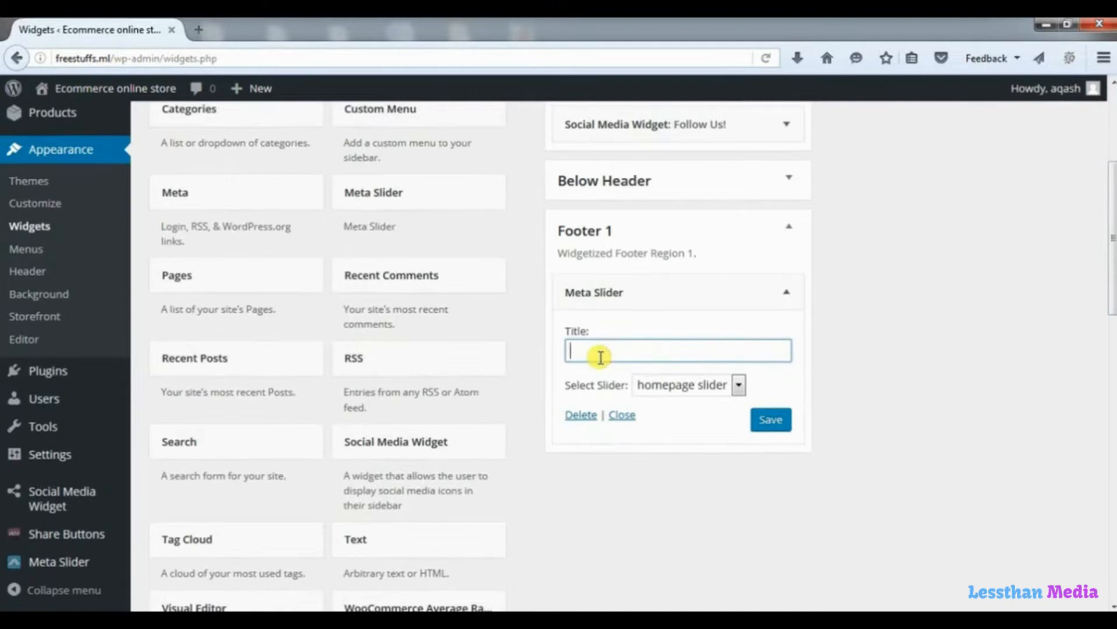
{"action": "left_click", "coordinate": [741, 385]}
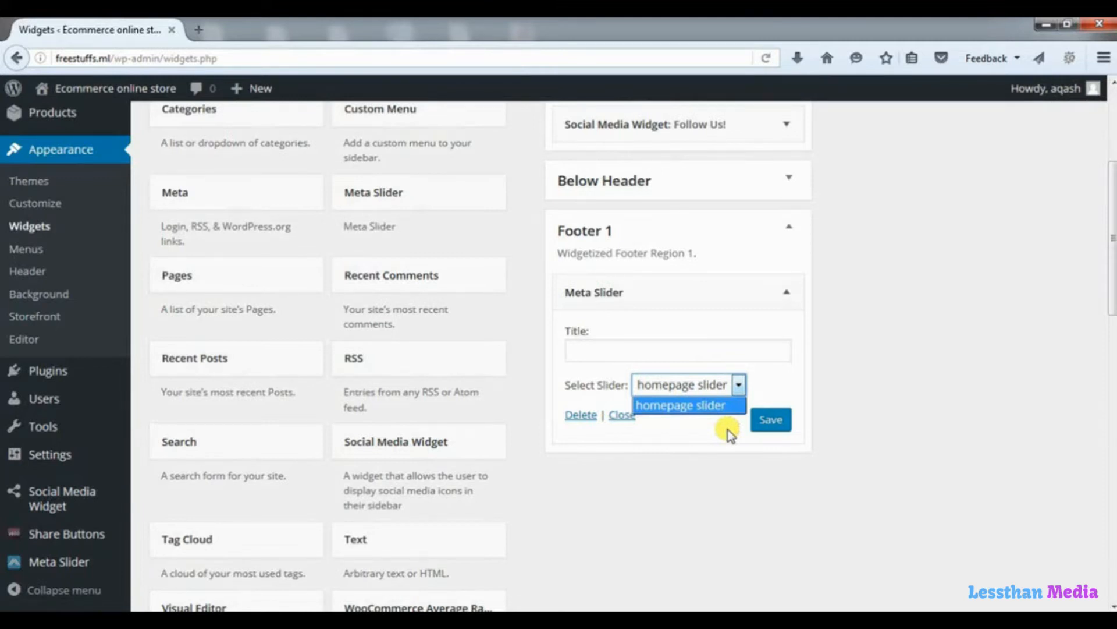
{"action": "left_click", "coordinate": [584, 416]}
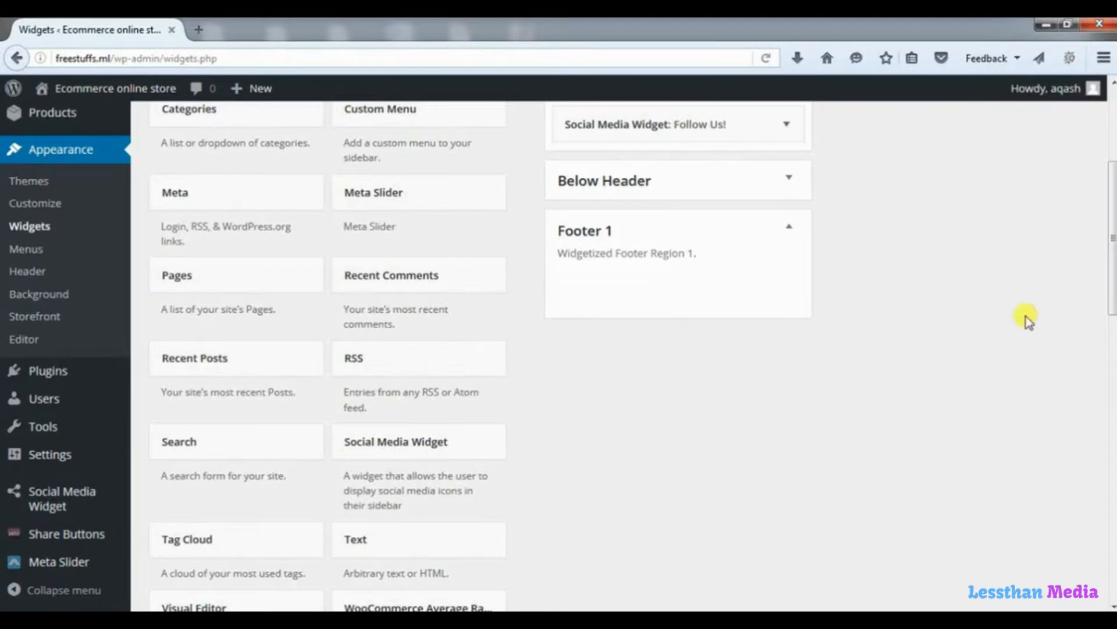
{"action": "left_click_drag", "start_coordinate": [1112, 268], "coordinate": [1112, 194]}
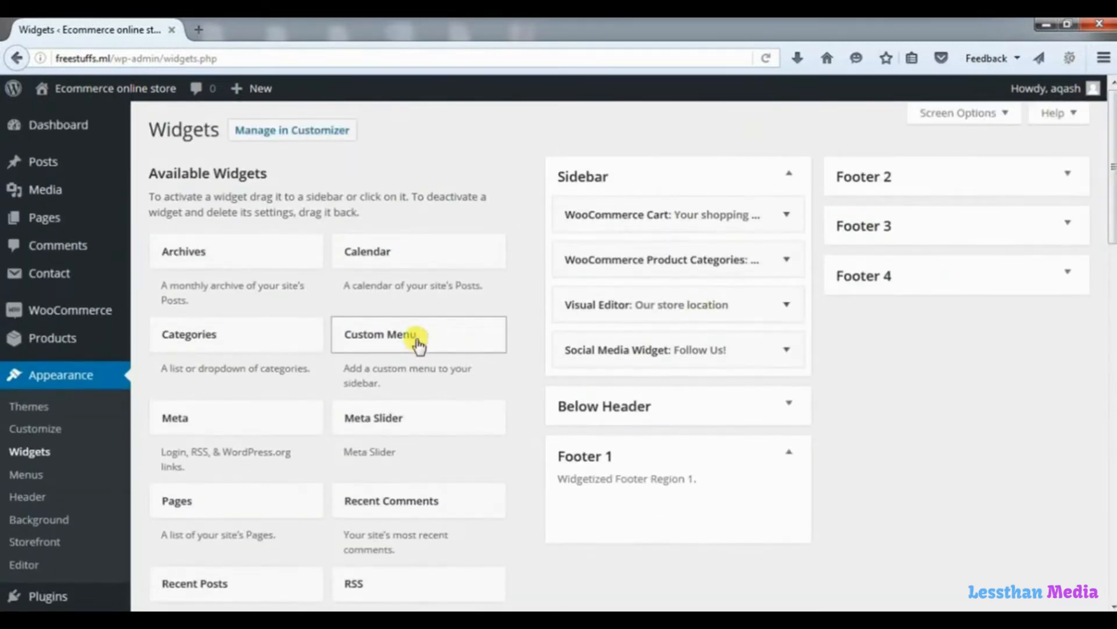
Add a Custom Menu widget to Footer 1 titled 'About', leaving its menu unselected.
{"action": "left_click_drag", "start_coordinate": [417, 344], "coordinate": [669, 491]}
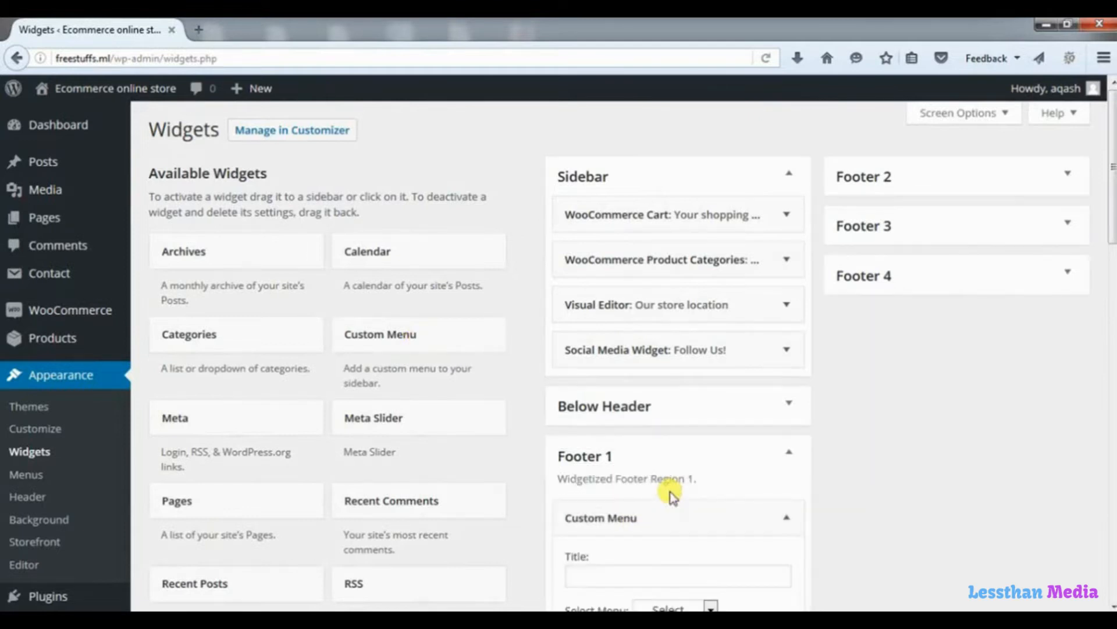
{"action": "left_click_drag", "start_coordinate": [1112, 224], "coordinate": [1113, 307]}
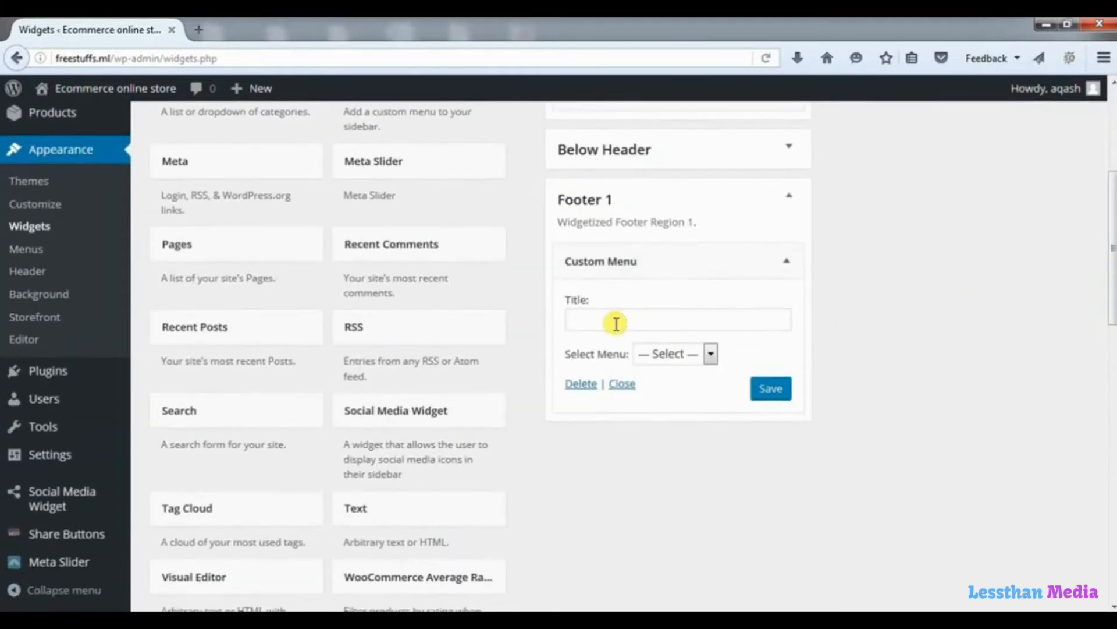
{"action": "left_click", "coordinate": [643, 319]}
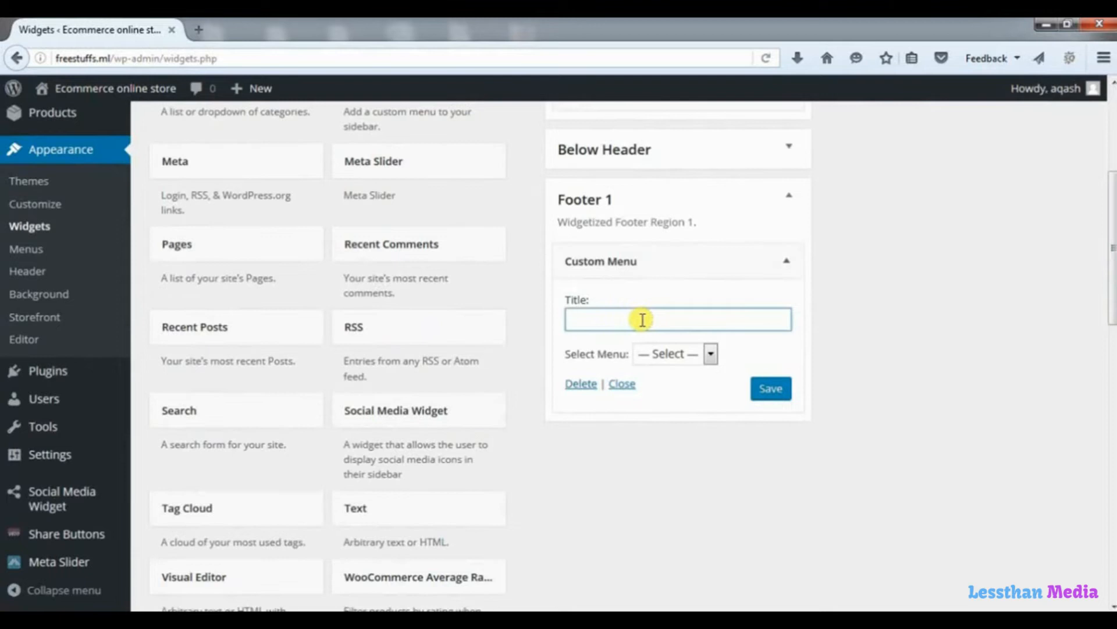
{"action": "type", "text": "About"}
{"action": "left_click", "coordinate": [850, 290]}
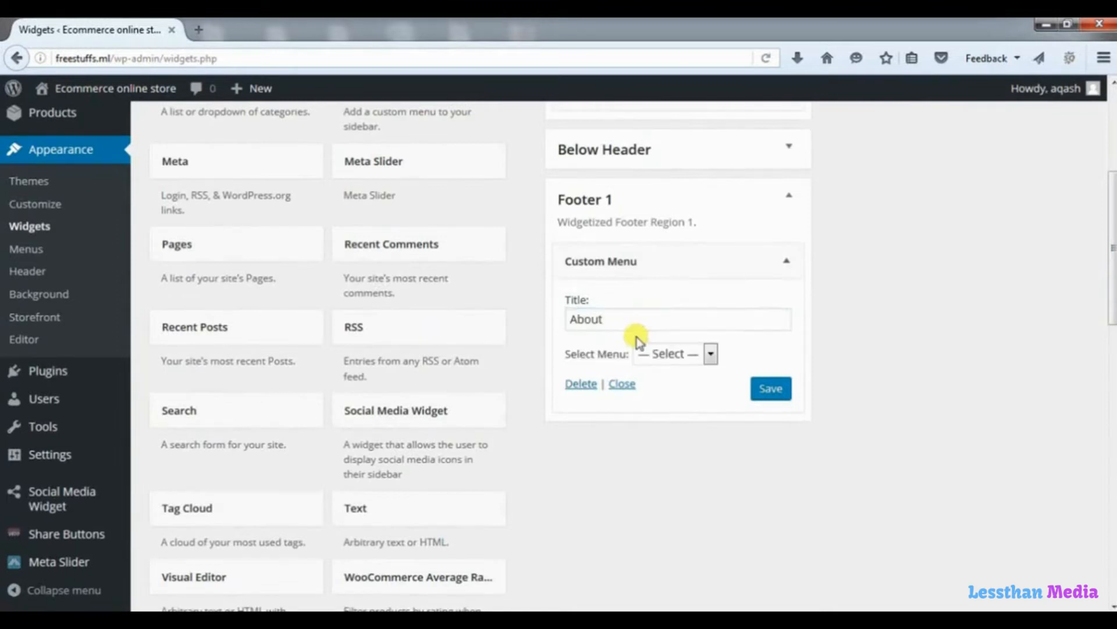
{"action": "left_click", "coordinate": [711, 354]}
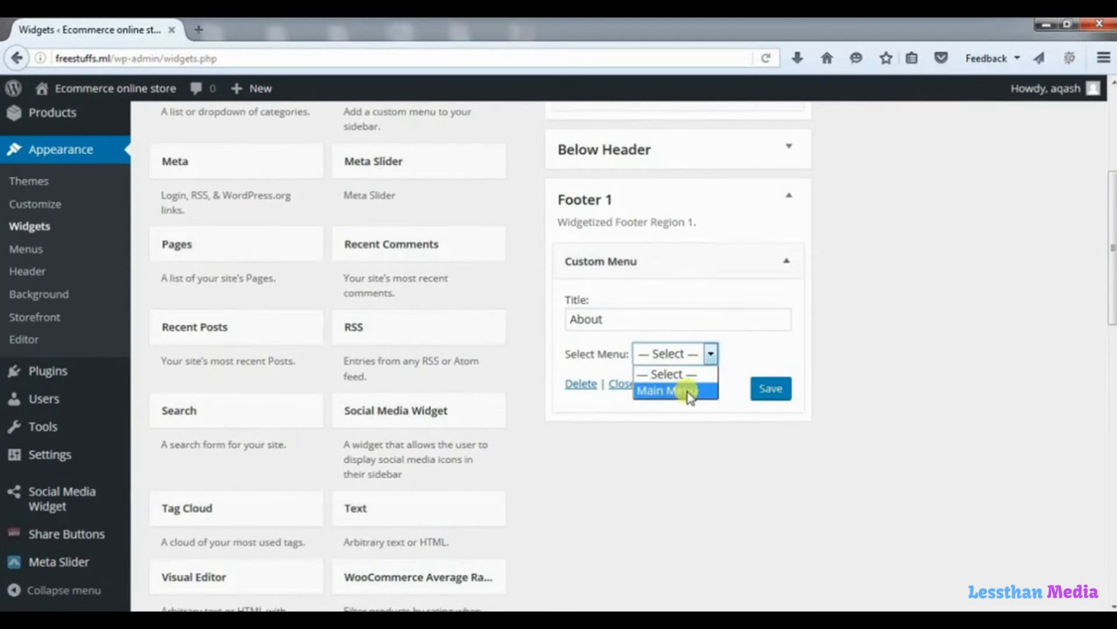
{"action": "left_click", "coordinate": [712, 353]}
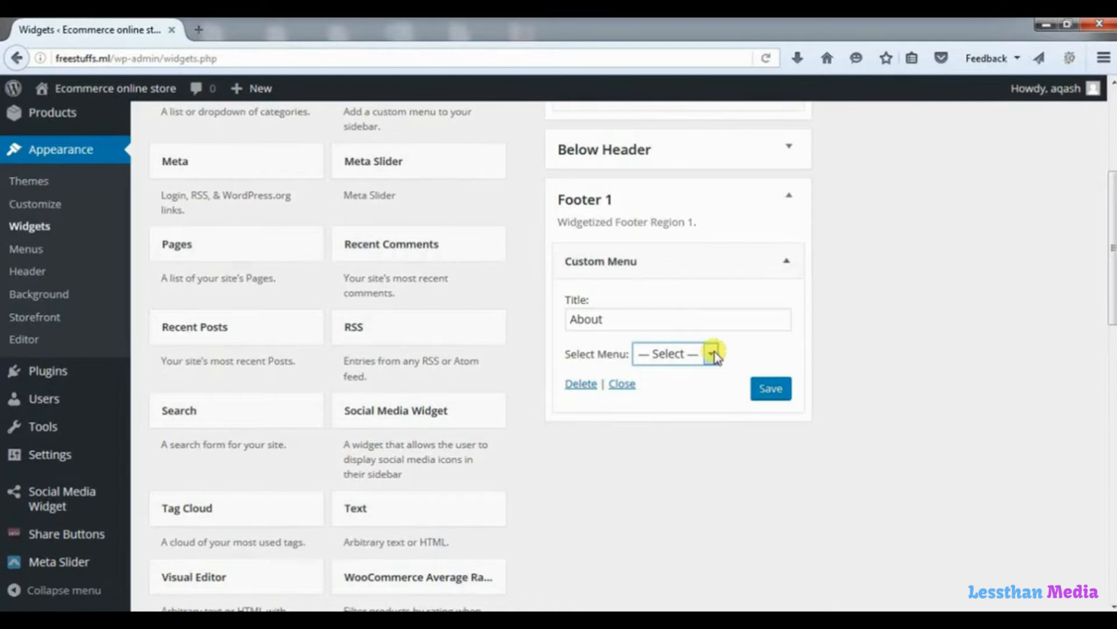
{"action": "left_click_drag", "start_coordinate": [1113, 194], "coordinate": [1110, 105]}
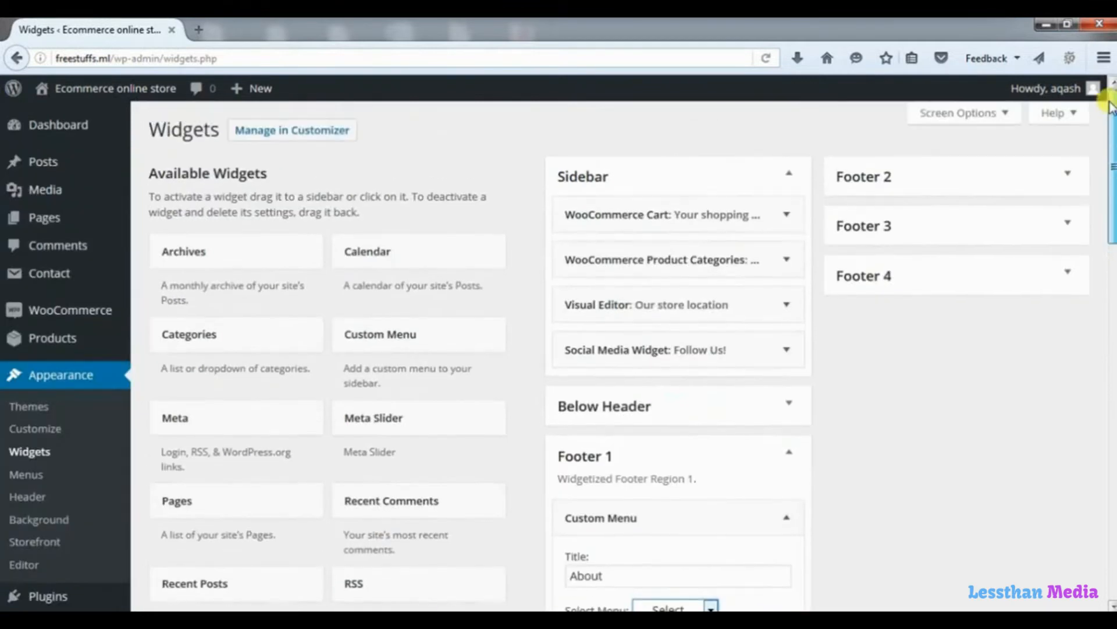
Create and publish a new page titled 'About Our Store'.
{"action": "left_click", "coordinate": [46, 221]}
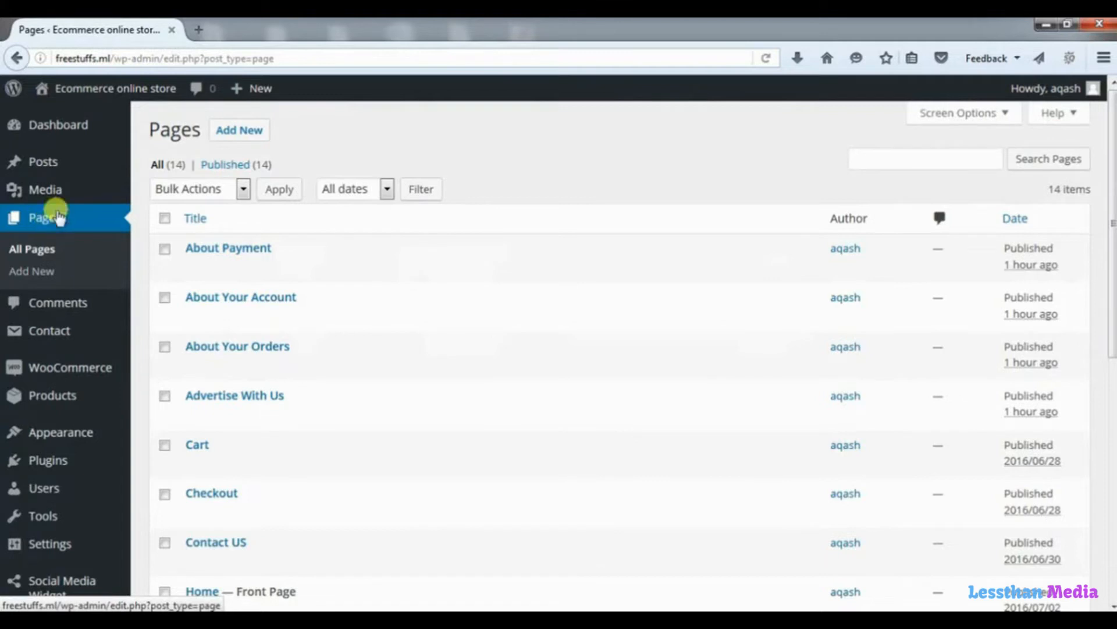
{"action": "left_click", "coordinate": [242, 131]}
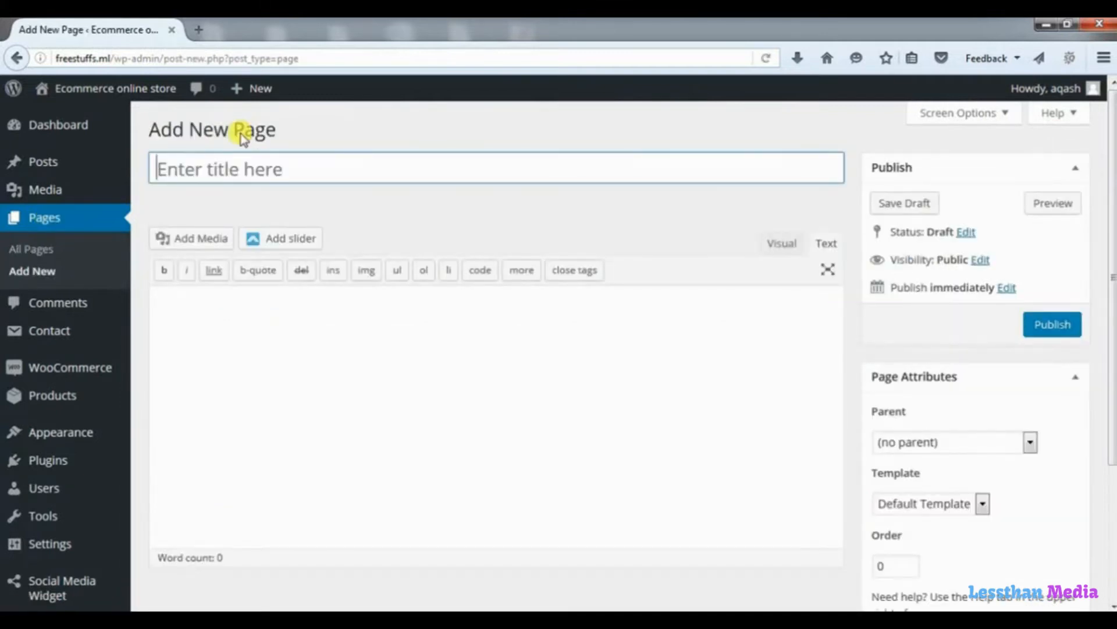
{"action": "left_click", "coordinate": [290, 170]}
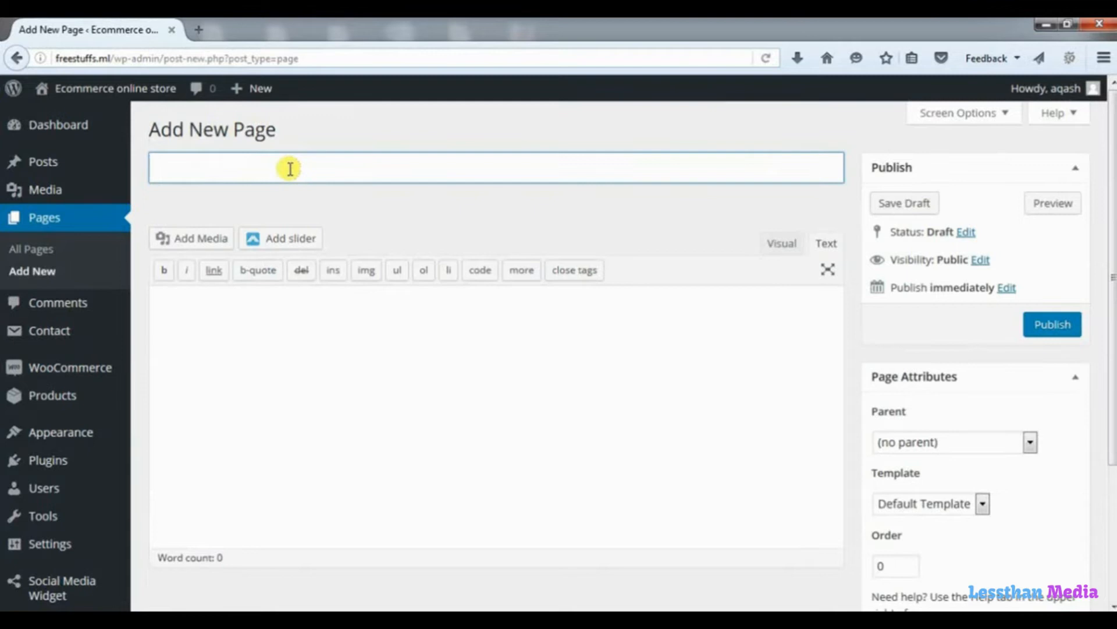
{"action": "type", "text": "About Our Store"}
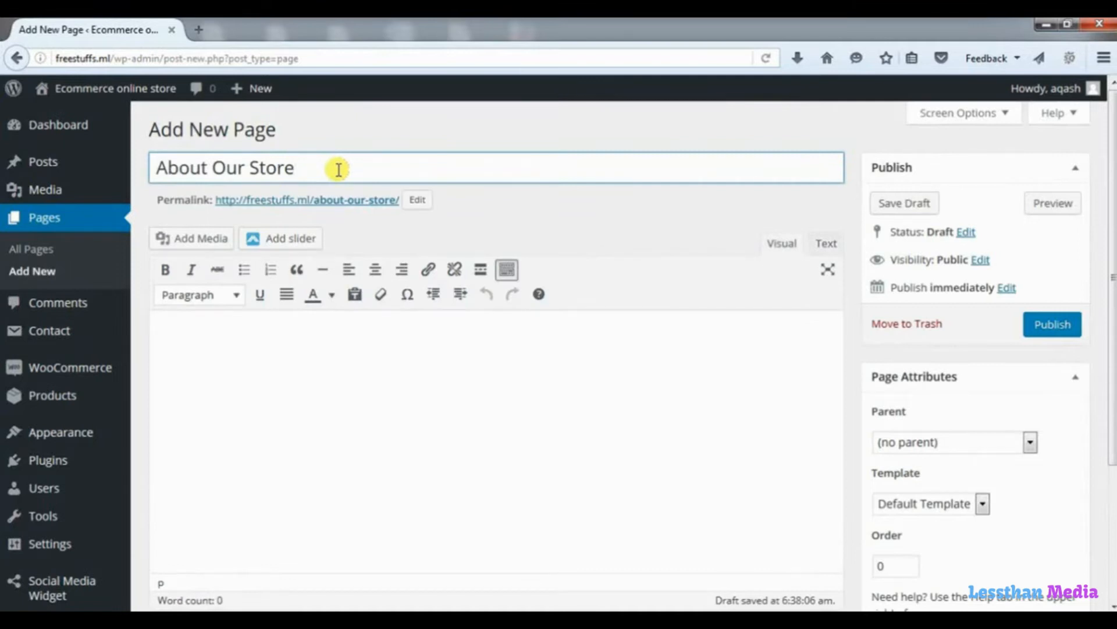
{"action": "left_click", "coordinate": [275, 343]}
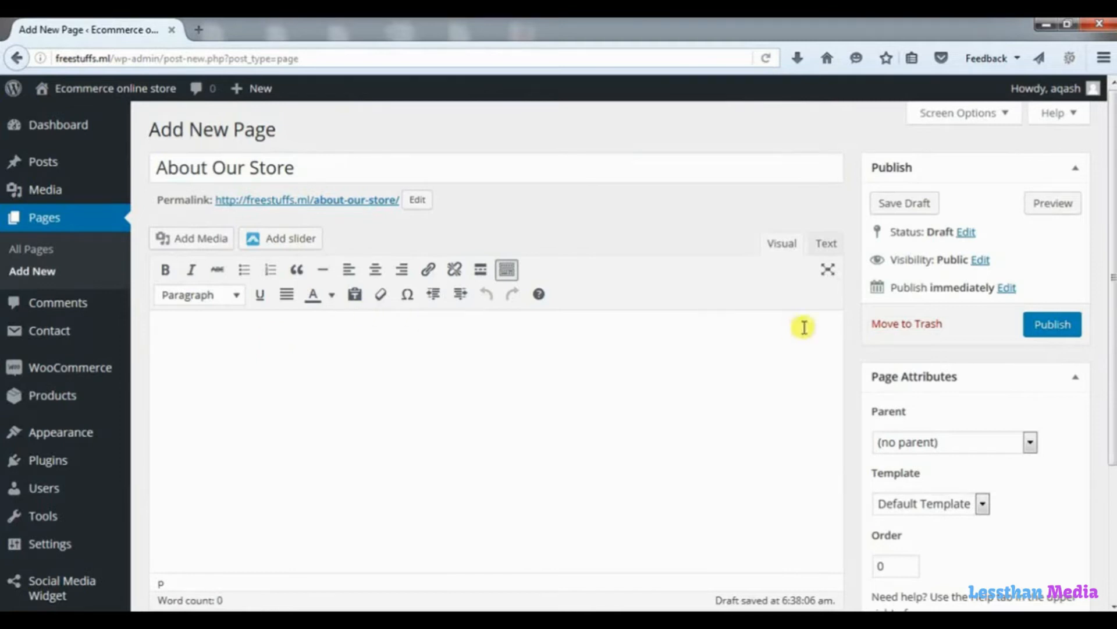
{"action": "left_click", "coordinate": [1046, 324]}
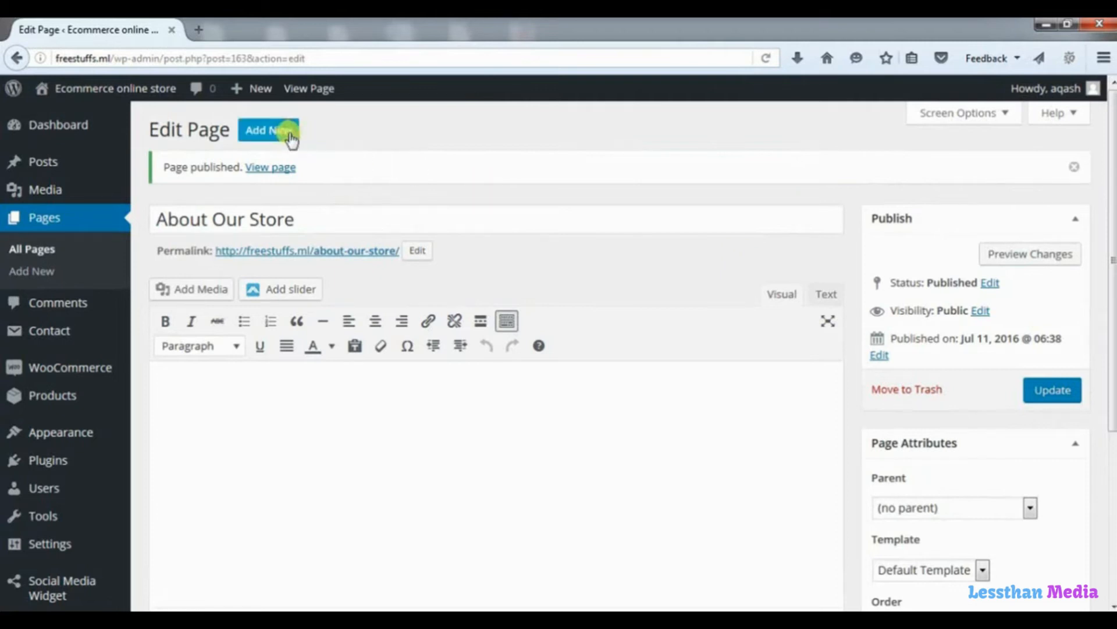
{"action": "left_click", "coordinate": [268, 130]}
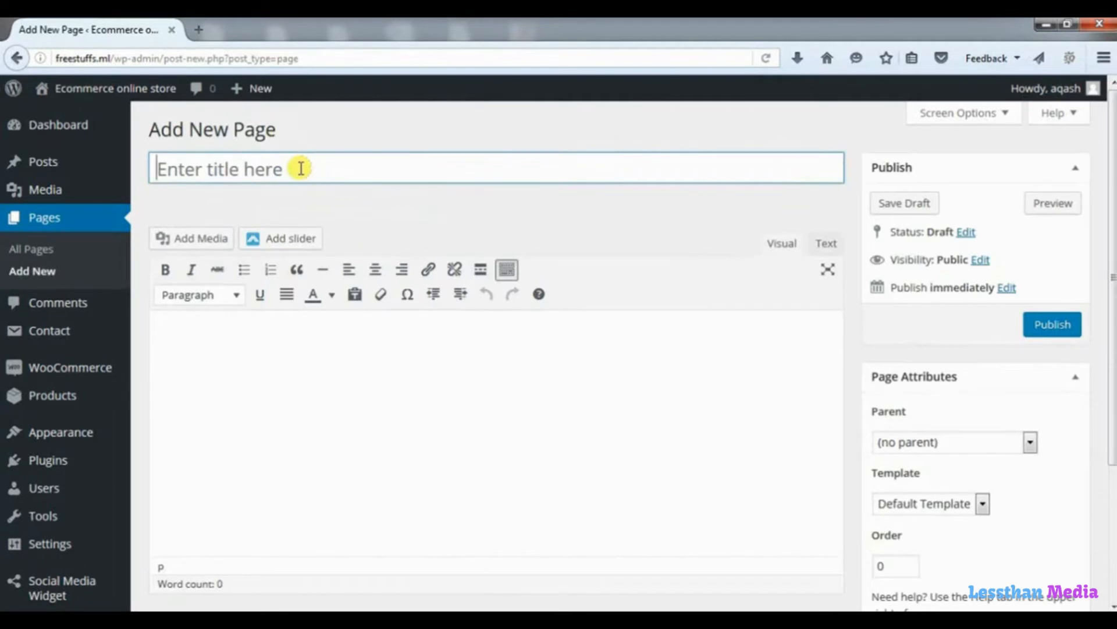
Publish an 'Investor Relations' page and start a new page titled 'Terms and Condition'.
{"action": "type", "text": "Investor Relations"}
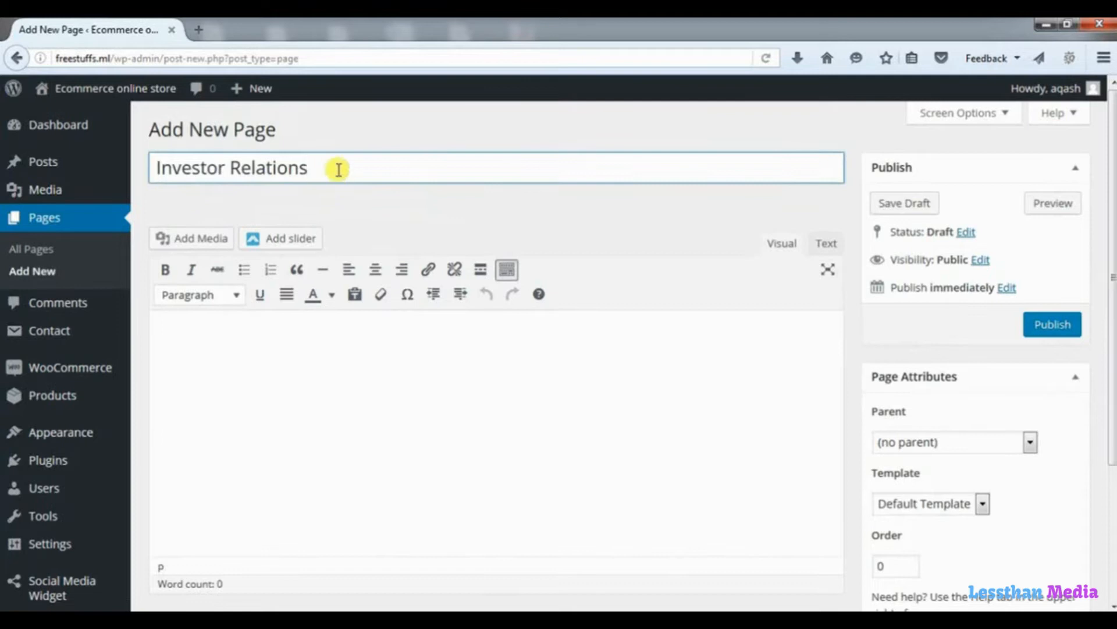
{"action": "left_click", "coordinate": [352, 320]}
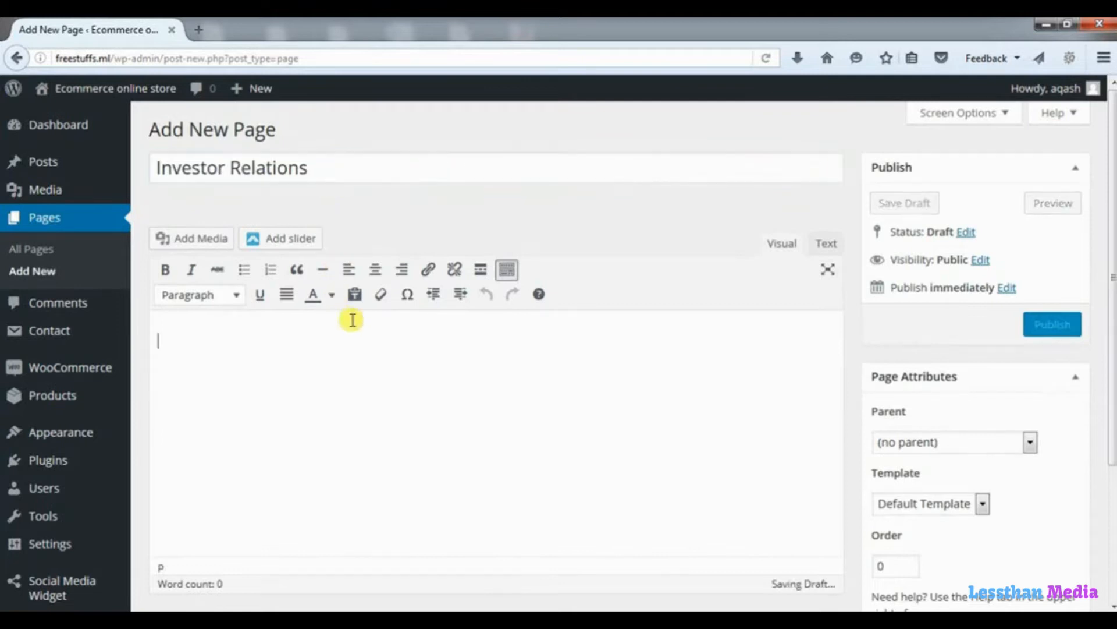
{"action": "left_click", "coordinate": [1052, 324]}
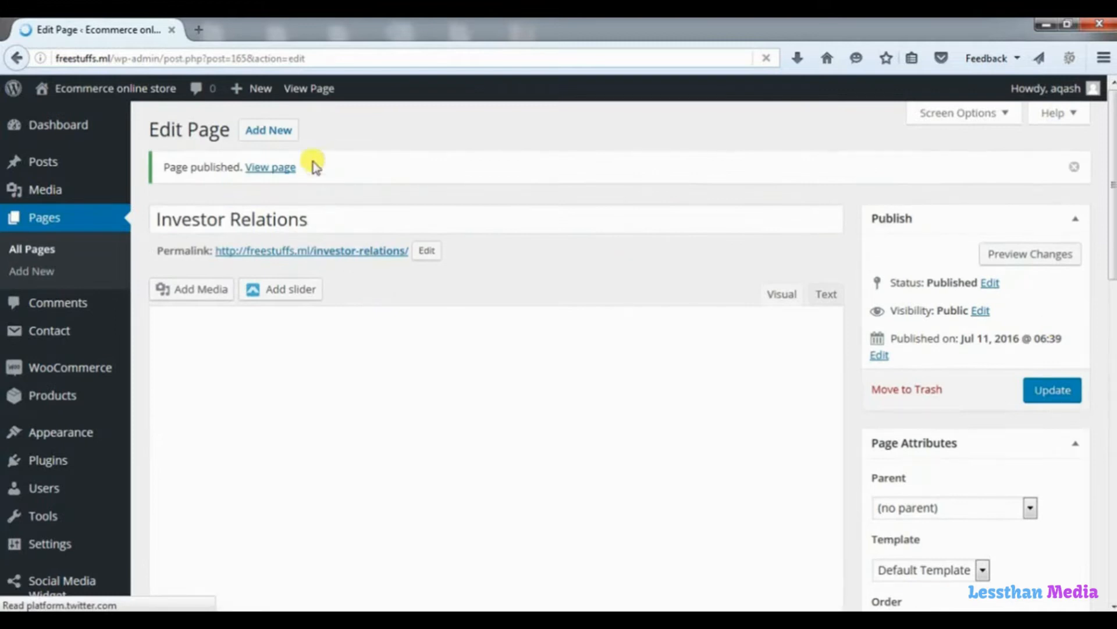
{"action": "left_click", "coordinate": [282, 131]}
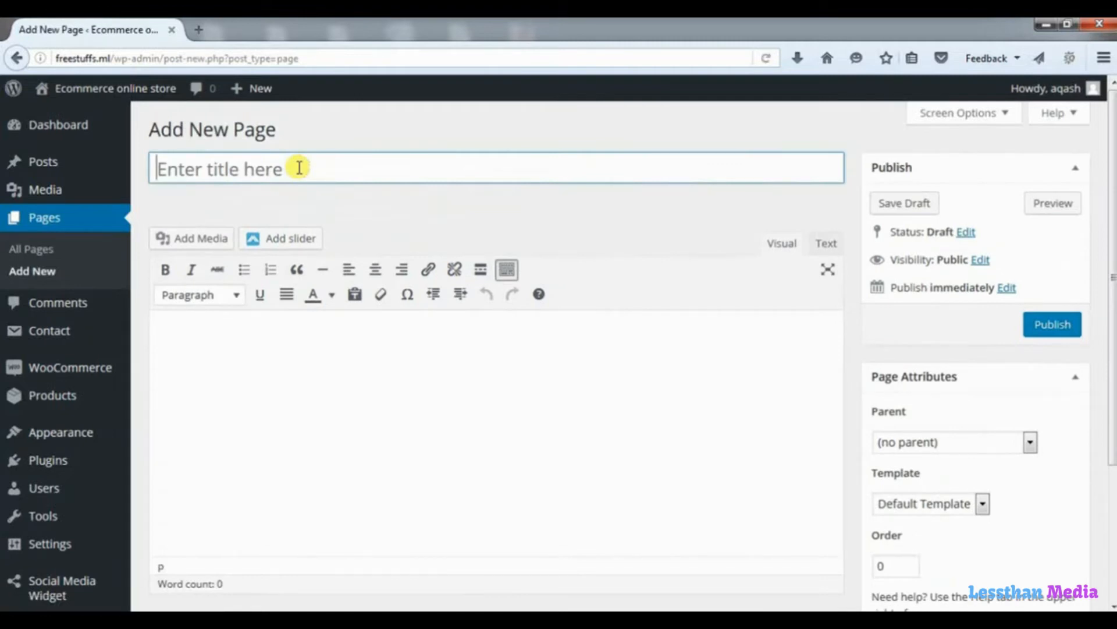
{"action": "type", "text": "Terms and Condition"}
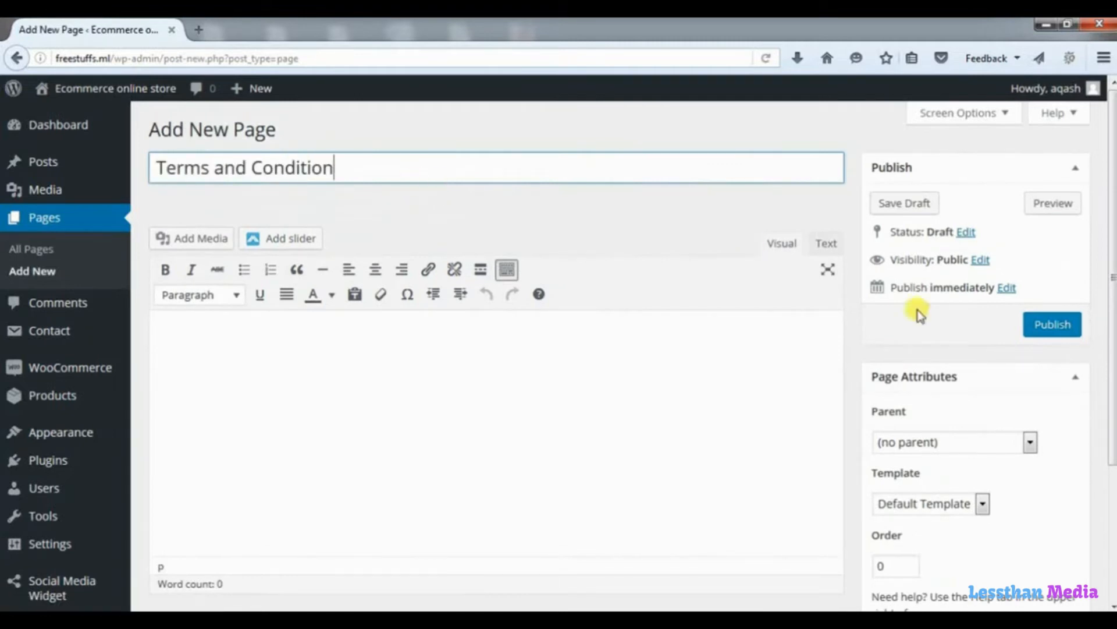
Publish 'Terms and Condition', then create and publish a 'Privacy And Policies' page.
{"action": "left_click", "coordinate": [1039, 326]}
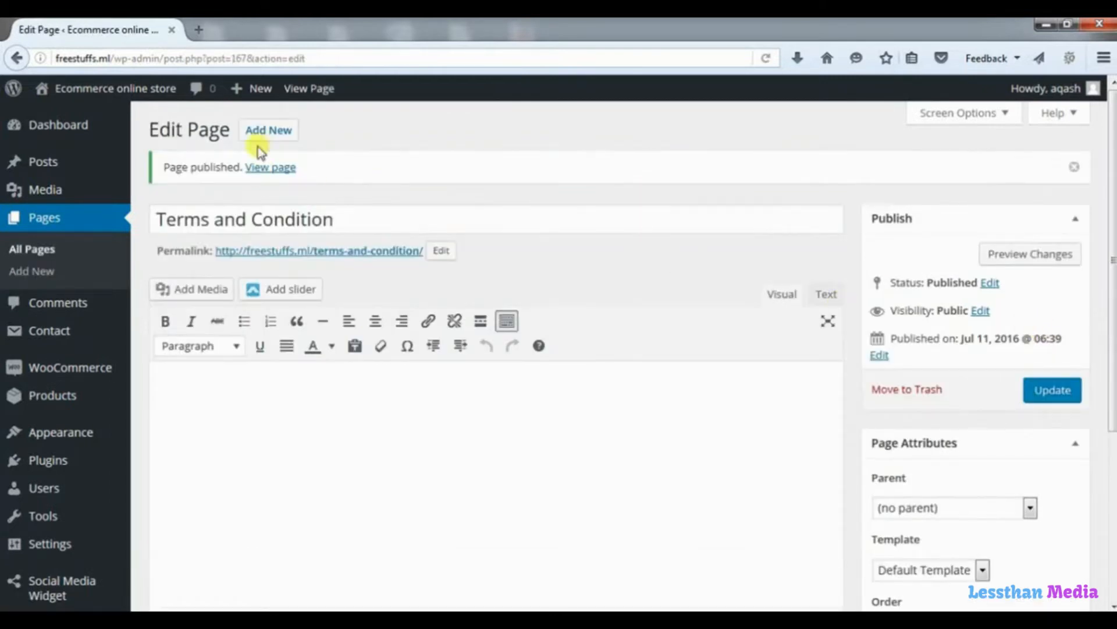
{"action": "left_click", "coordinate": [267, 135]}
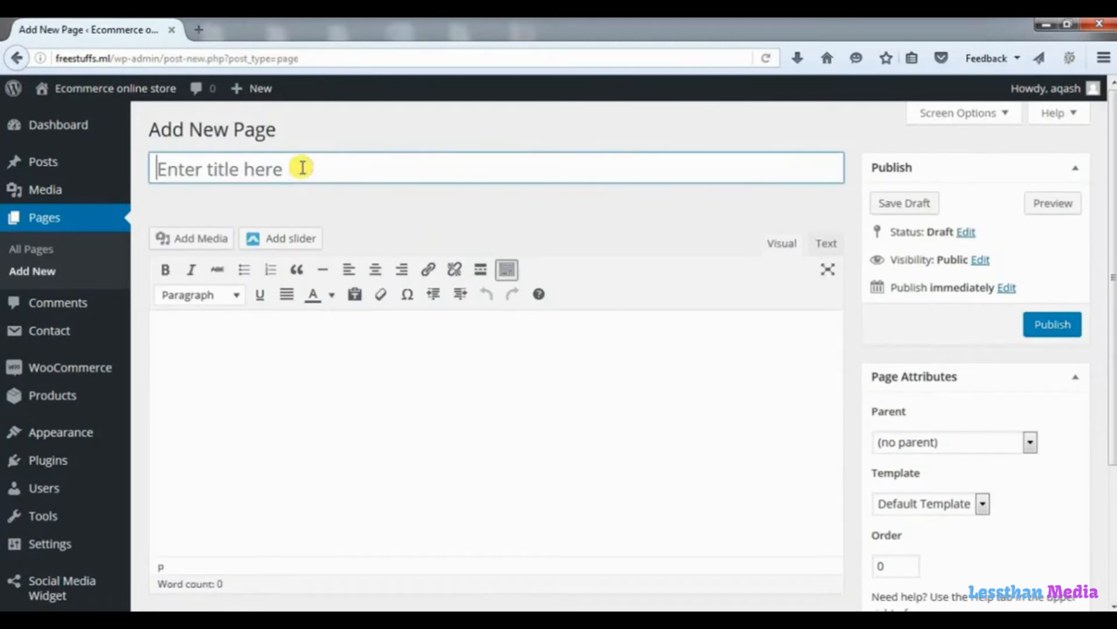
{"action": "type", "text": "Privacy And Policies"}
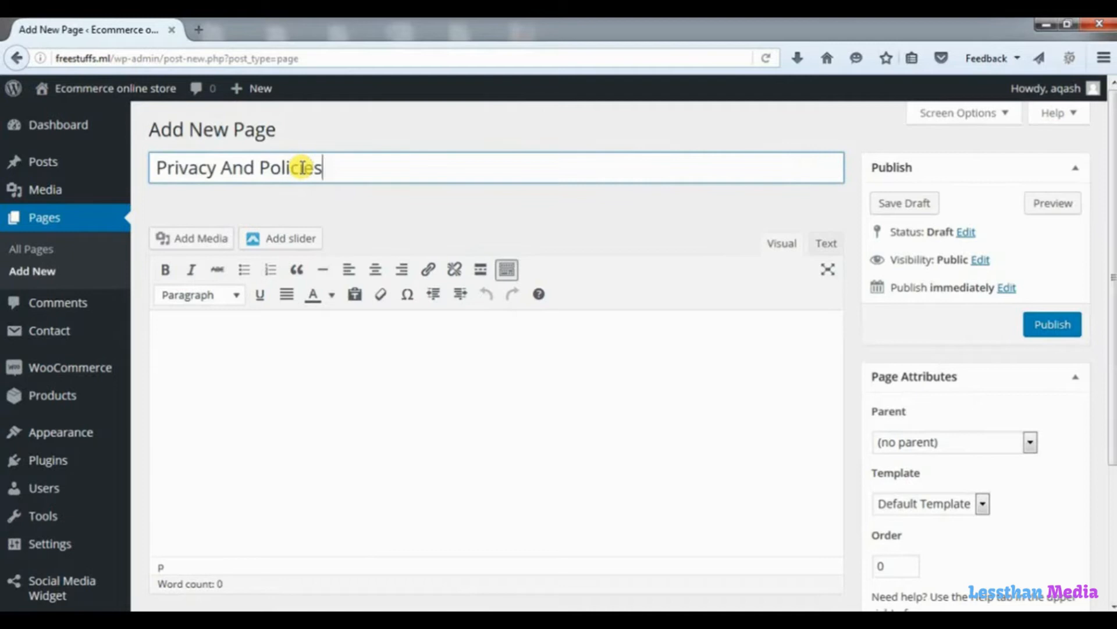
{"action": "left_click", "coordinate": [1040, 327]}
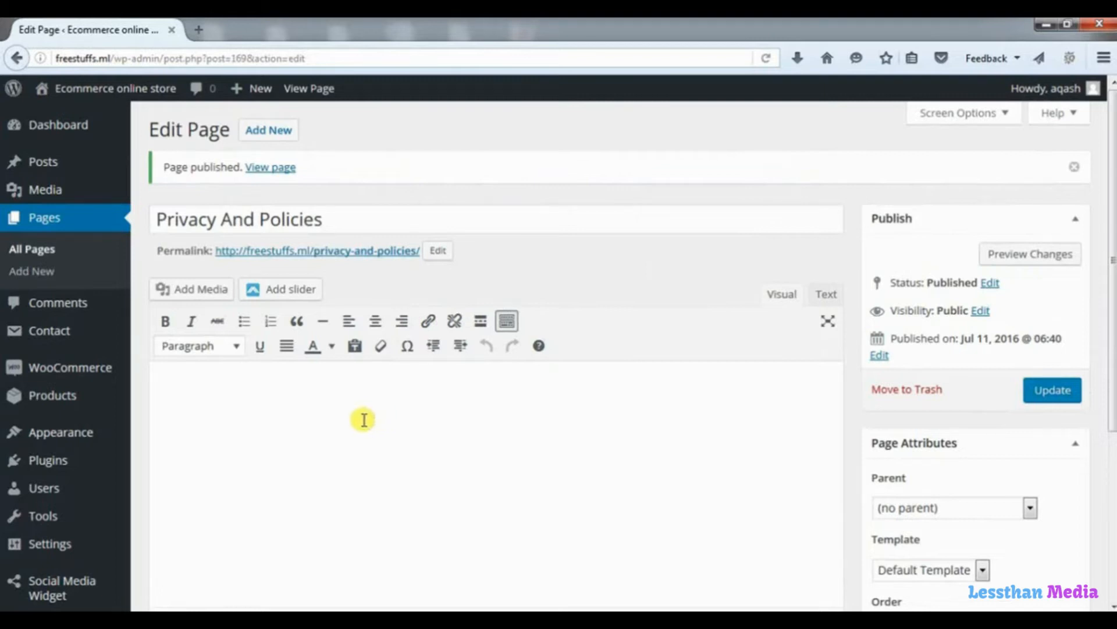
{"action": "mouse_move", "coordinate": [75, 429]}
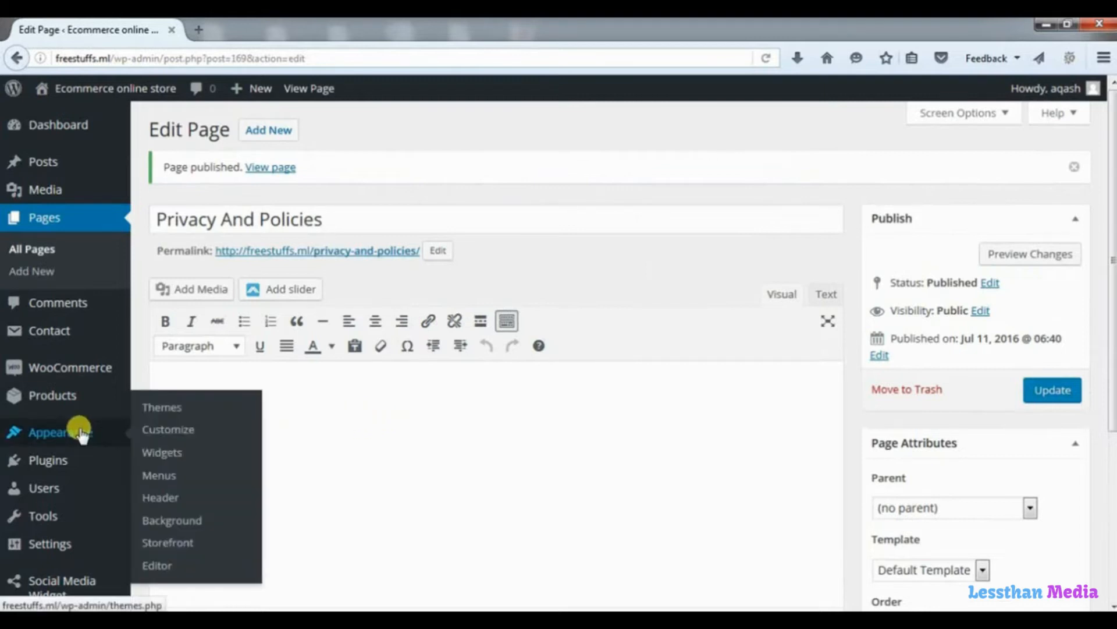
Create a new navigation menu named 'About'.
{"action": "left_click", "coordinate": [166, 483]}
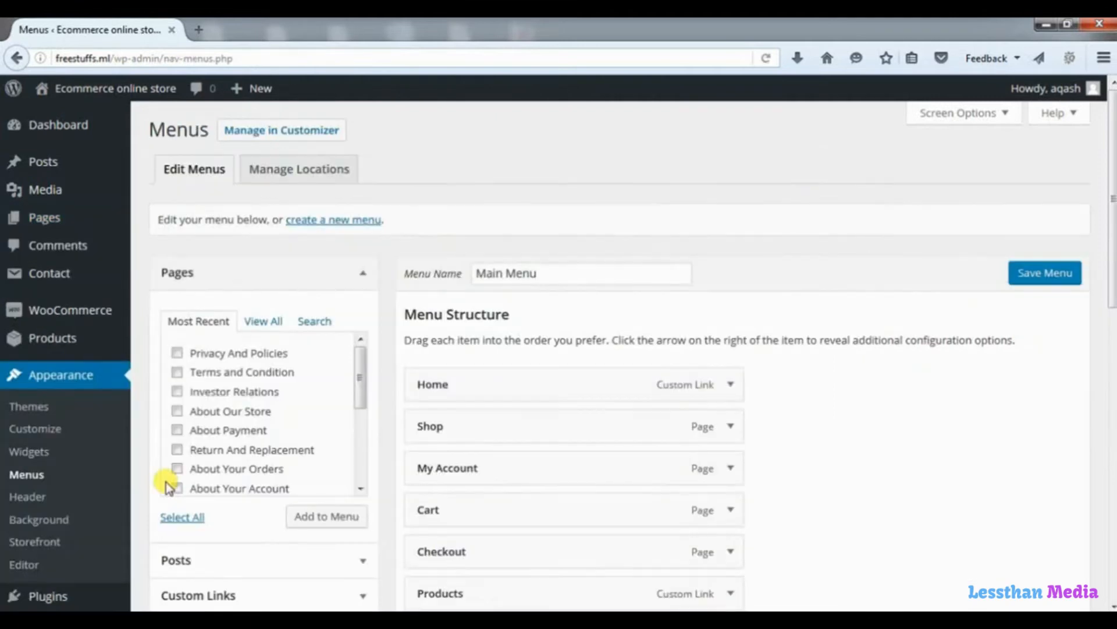
{"action": "left_click", "coordinate": [346, 221]}
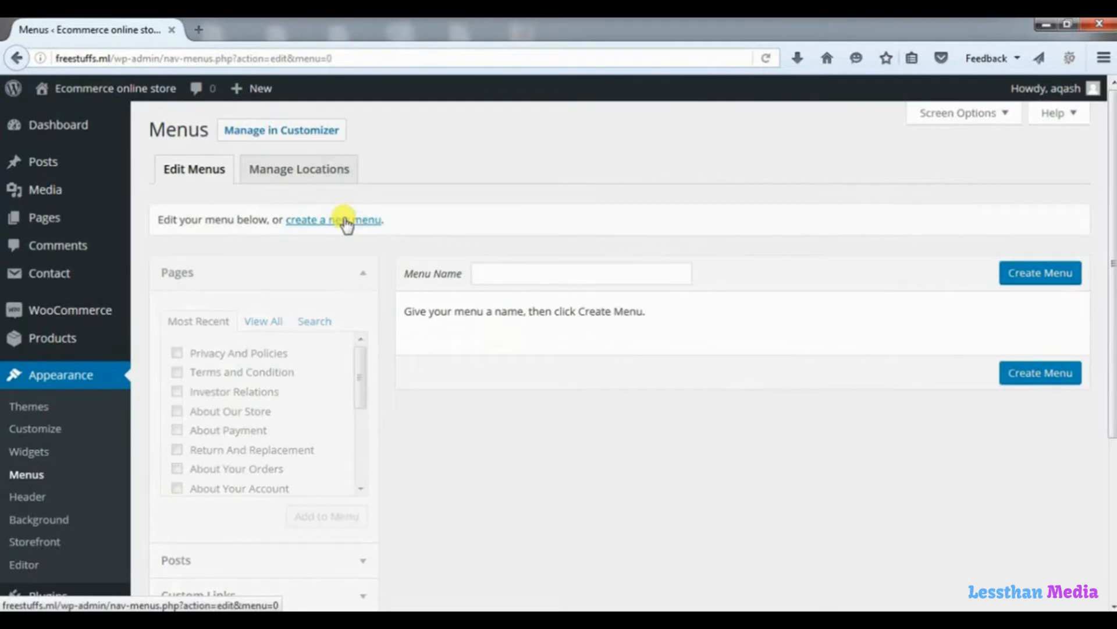
{"action": "left_click", "coordinate": [536, 275]}
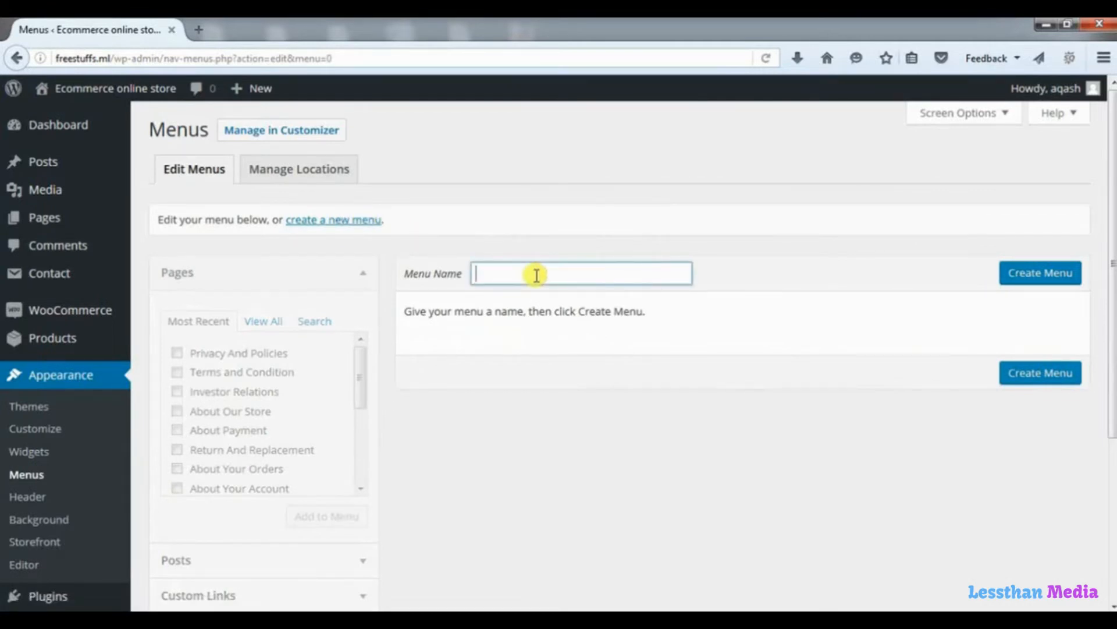
{"action": "type", "text": "About"}
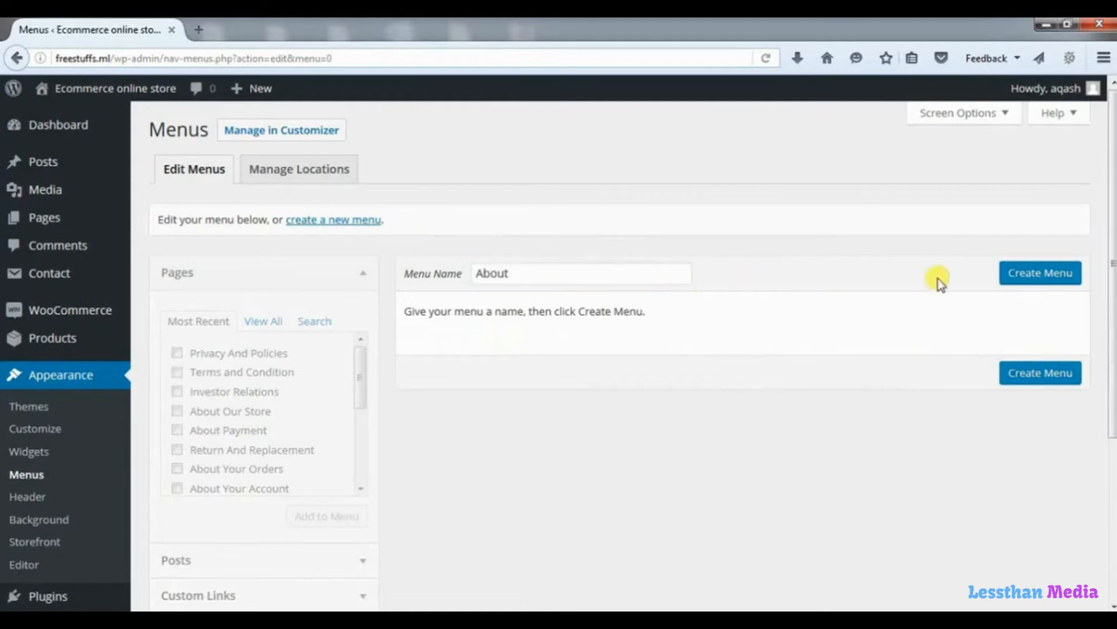
{"action": "left_click", "coordinate": [1022, 275]}
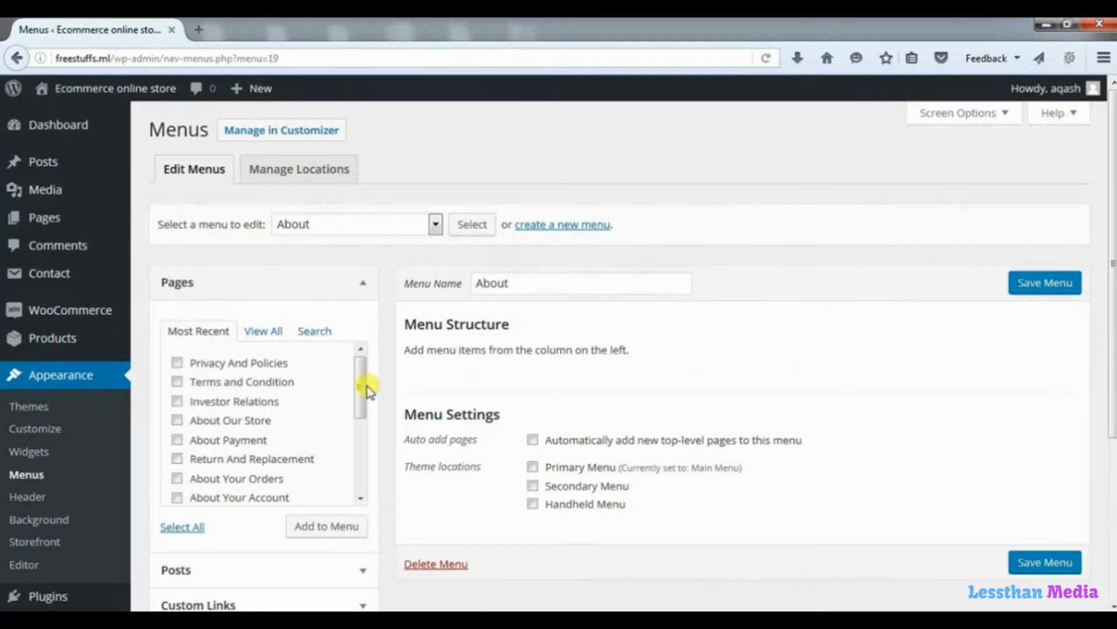
Add Privacy And Policies, Terms and Condition, Investor Relations and About Our Store to the menu, then save.
{"action": "left_click", "coordinate": [177, 363]}
{"action": "left_click", "coordinate": [177, 382]}
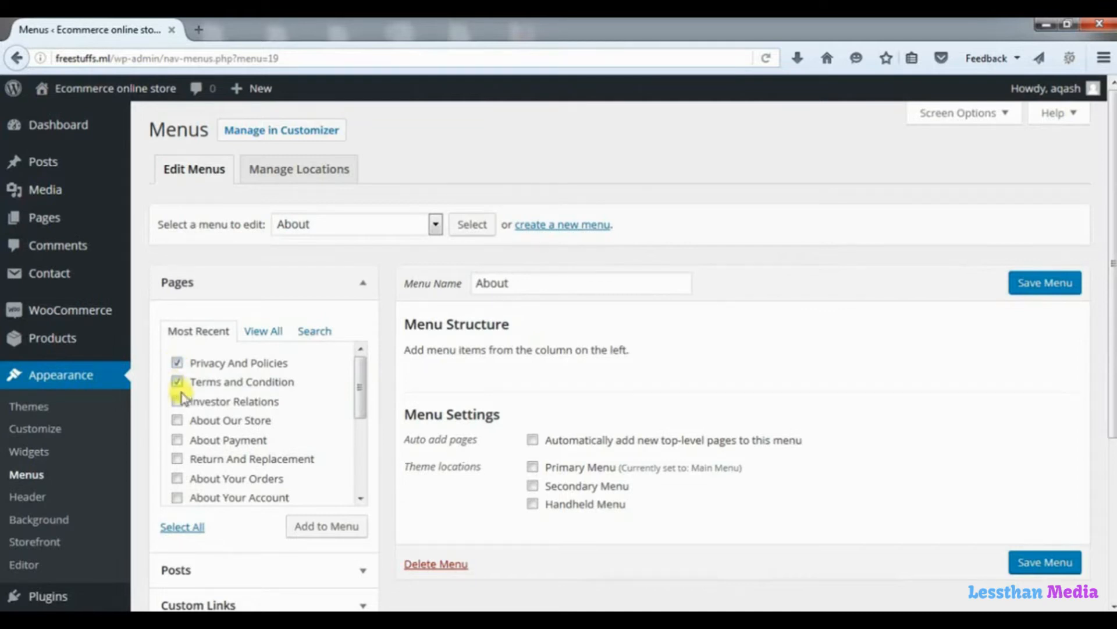
{"action": "left_click", "coordinate": [178, 401]}
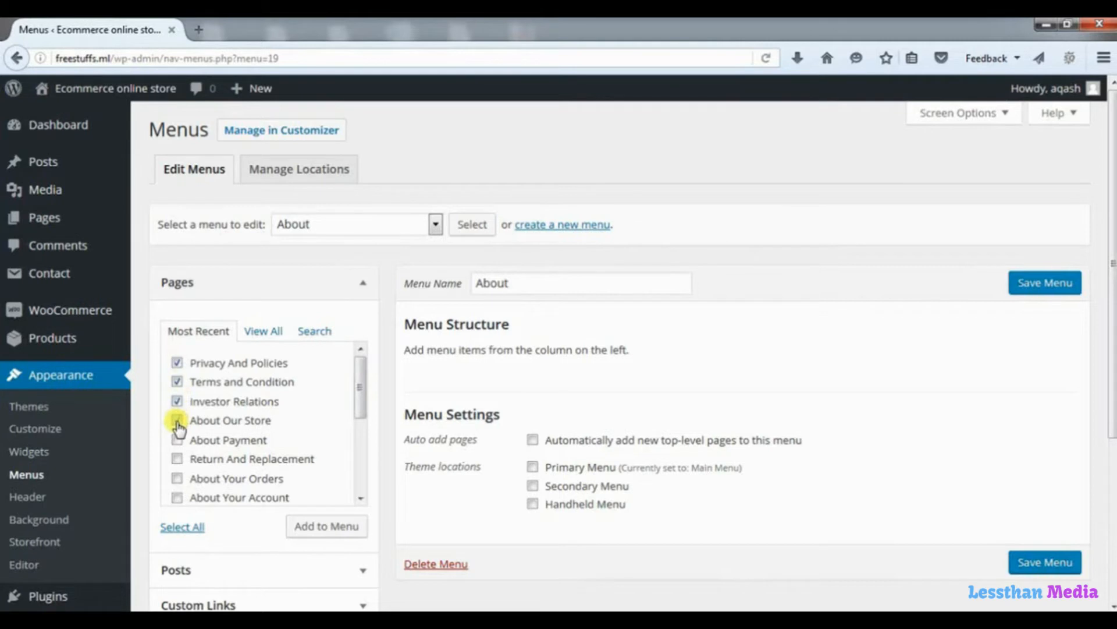
{"action": "left_click", "coordinate": [177, 420]}
{"action": "left_click", "coordinate": [320, 528]}
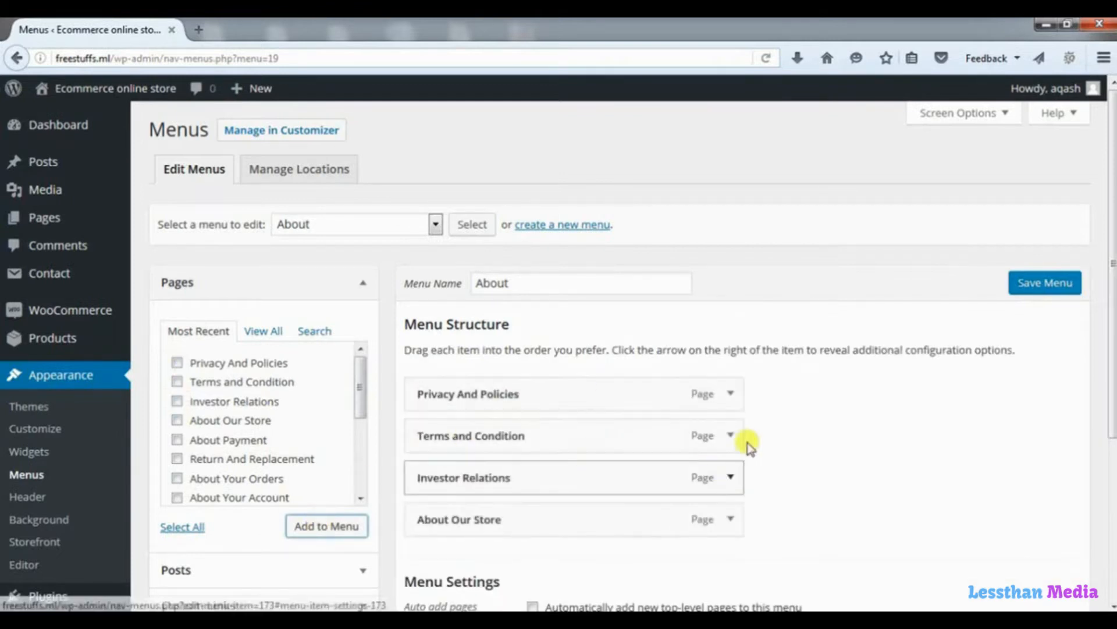
{"action": "scroll", "coordinate": [1112, 253], "scroll_direction": "down", "scroll_amount": 5}
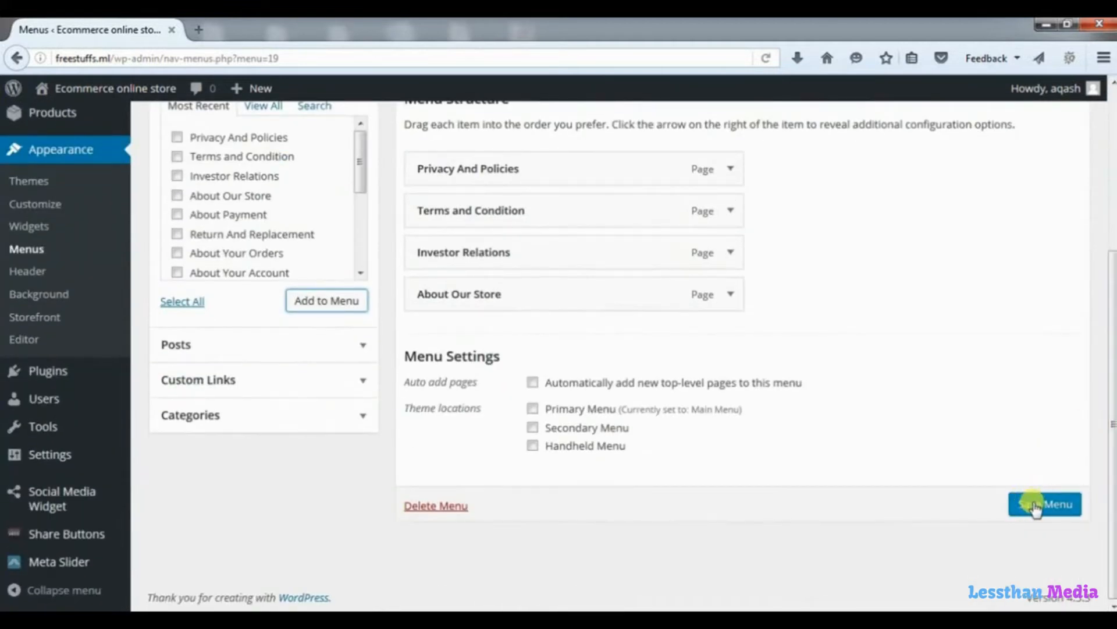
{"action": "left_click", "coordinate": [1035, 505]}
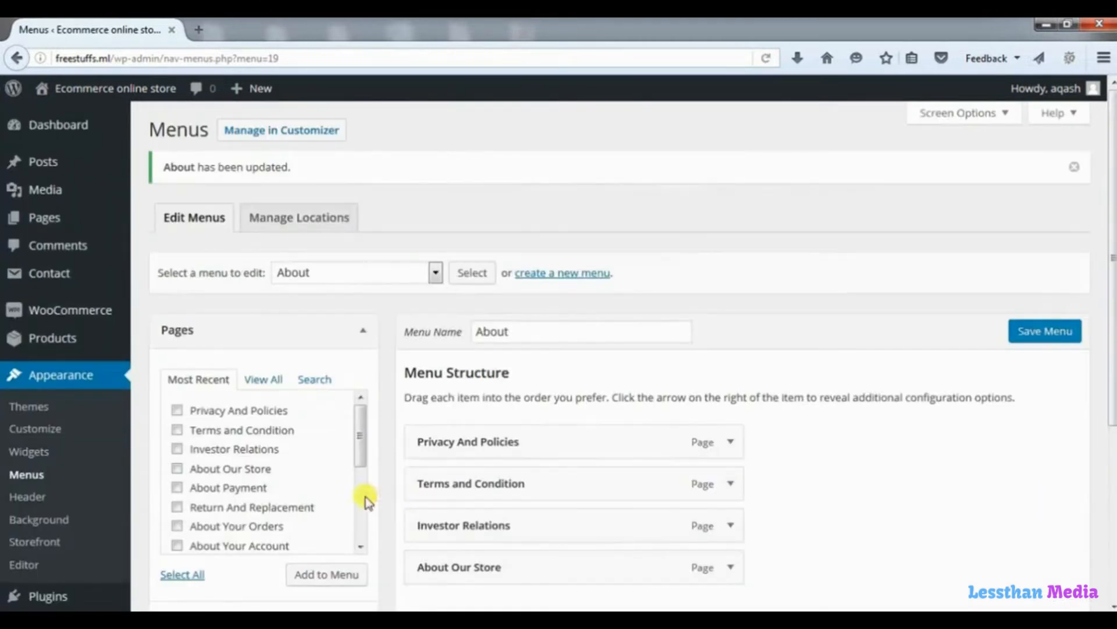
Title the Footer 1 Custom Menu widget 'About', select the About menu, and save it.
{"action": "left_click", "coordinate": [33, 457]}
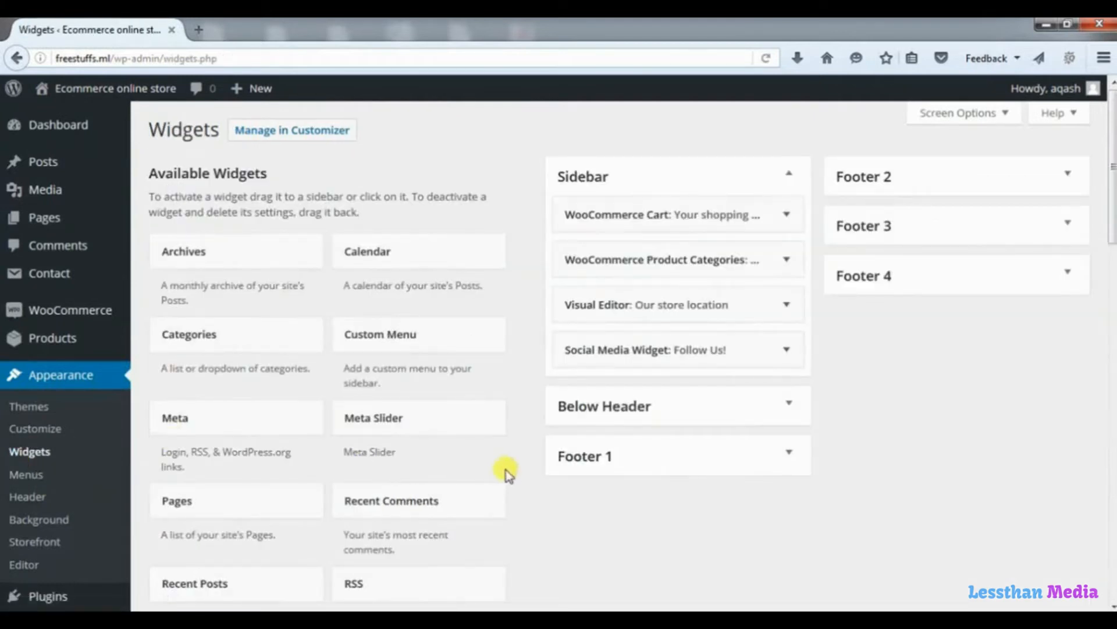
{"action": "left_click", "coordinate": [797, 456]}
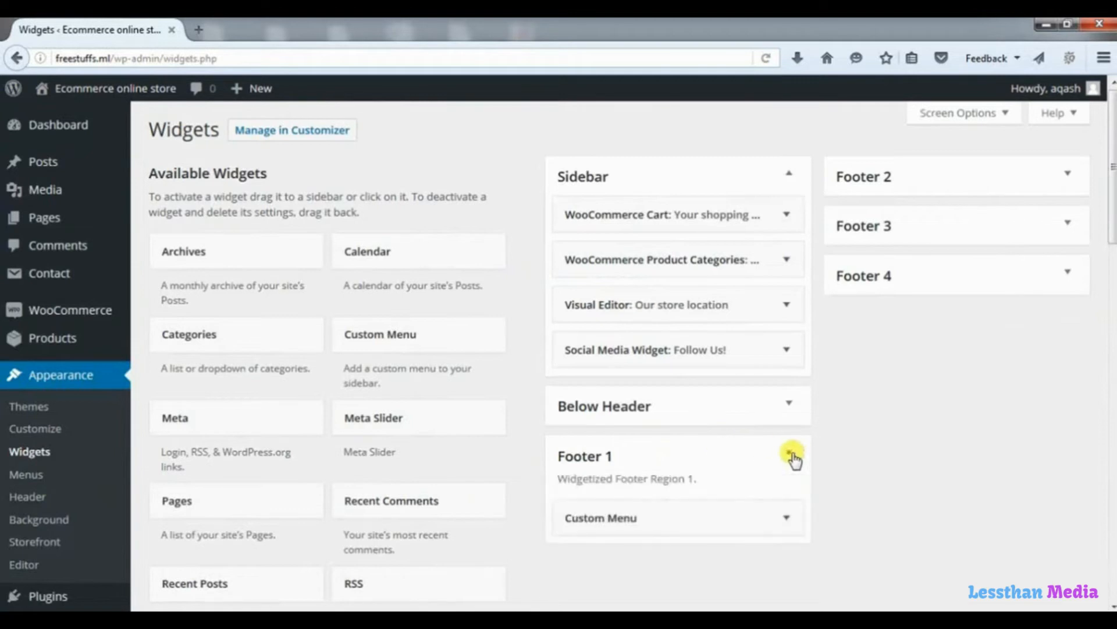
{"action": "scroll", "coordinate": [1109, 248], "scroll_direction": "down", "scroll_amount": 5}
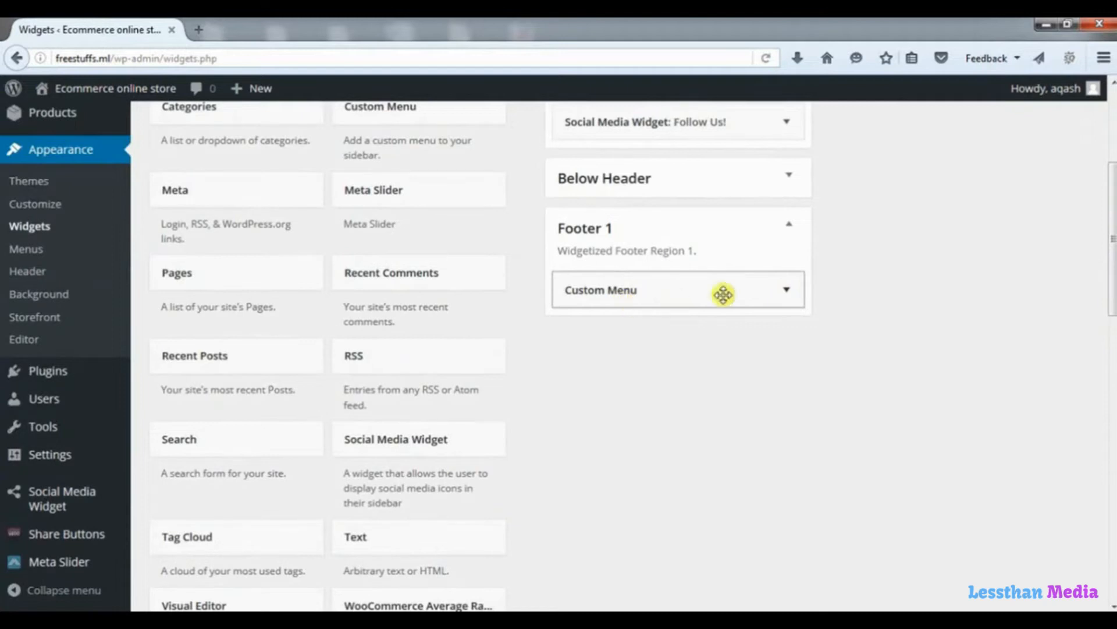
{"action": "left_click", "coordinate": [787, 291]}
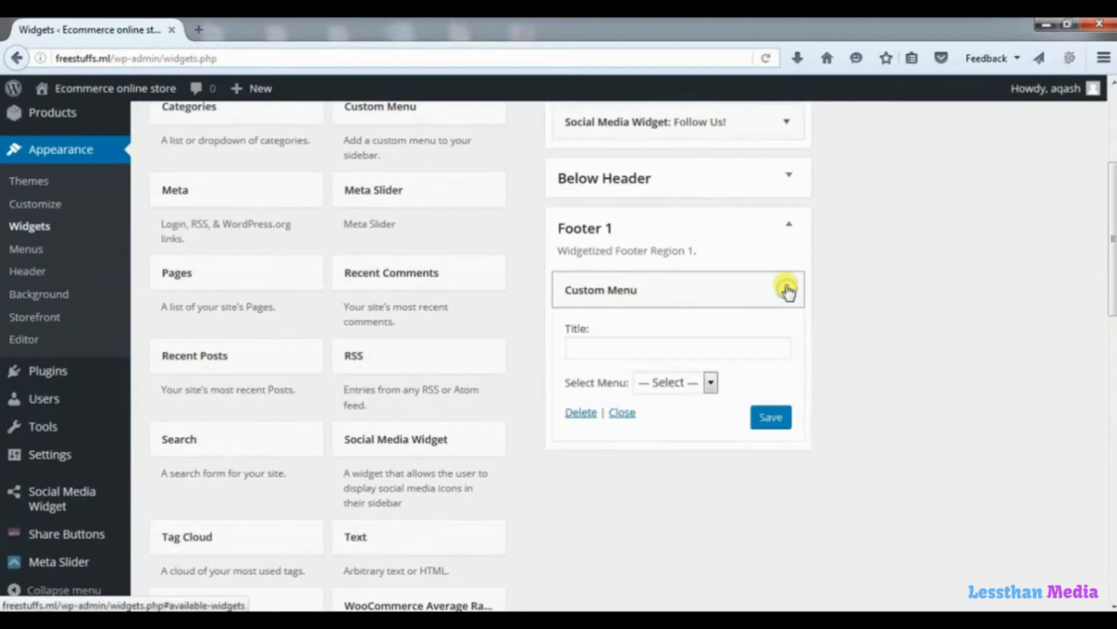
{"action": "left_click", "coordinate": [589, 347]}
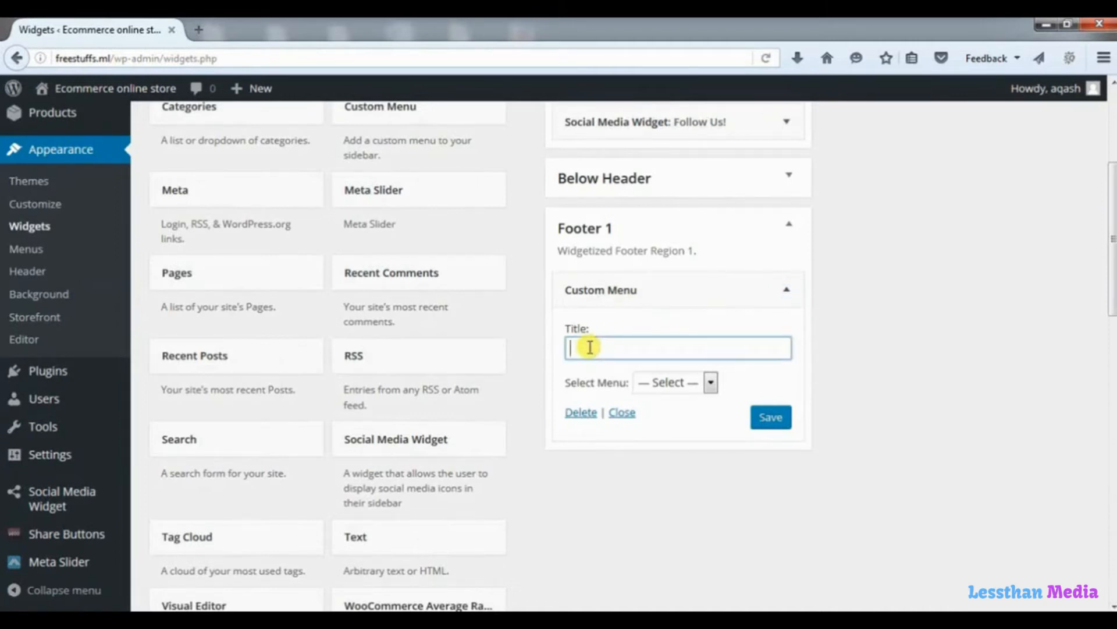
{"action": "type", "text": "About"}
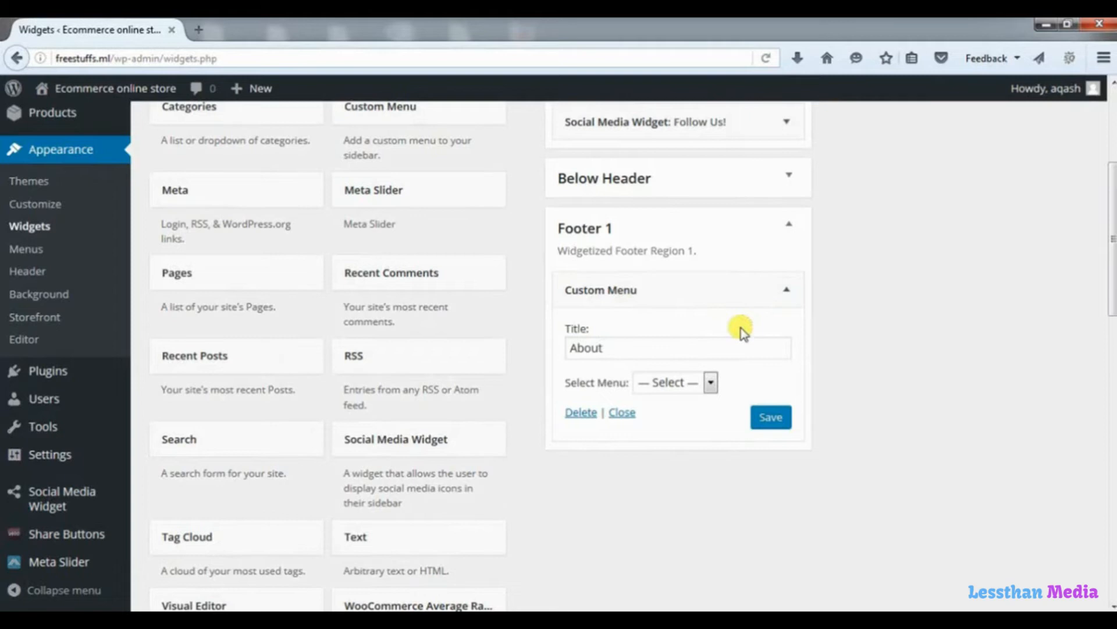
{"action": "left_click", "coordinate": [711, 383]}
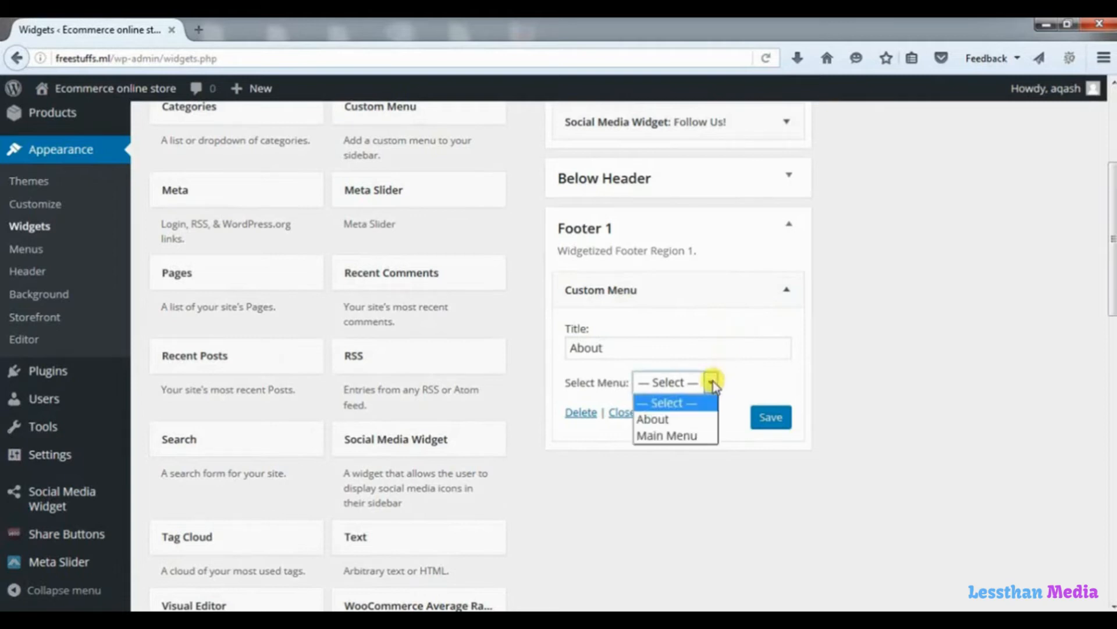
{"action": "left_click", "coordinate": [670, 421]}
{"action": "left_click", "coordinate": [769, 418]}
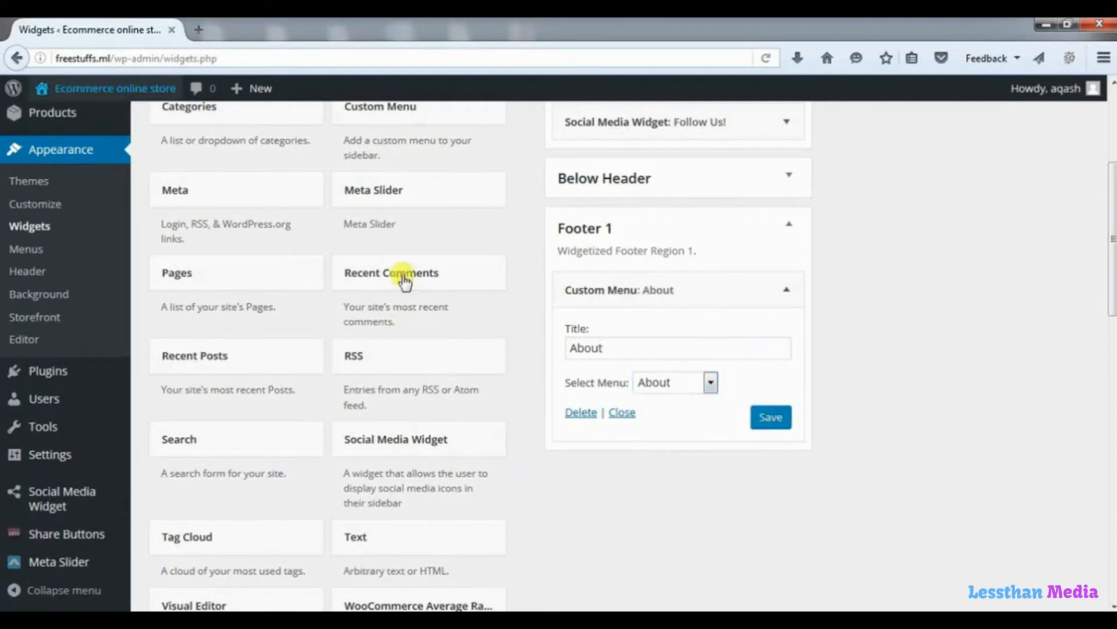
{"action": "right_click", "coordinate": [150, 90]}
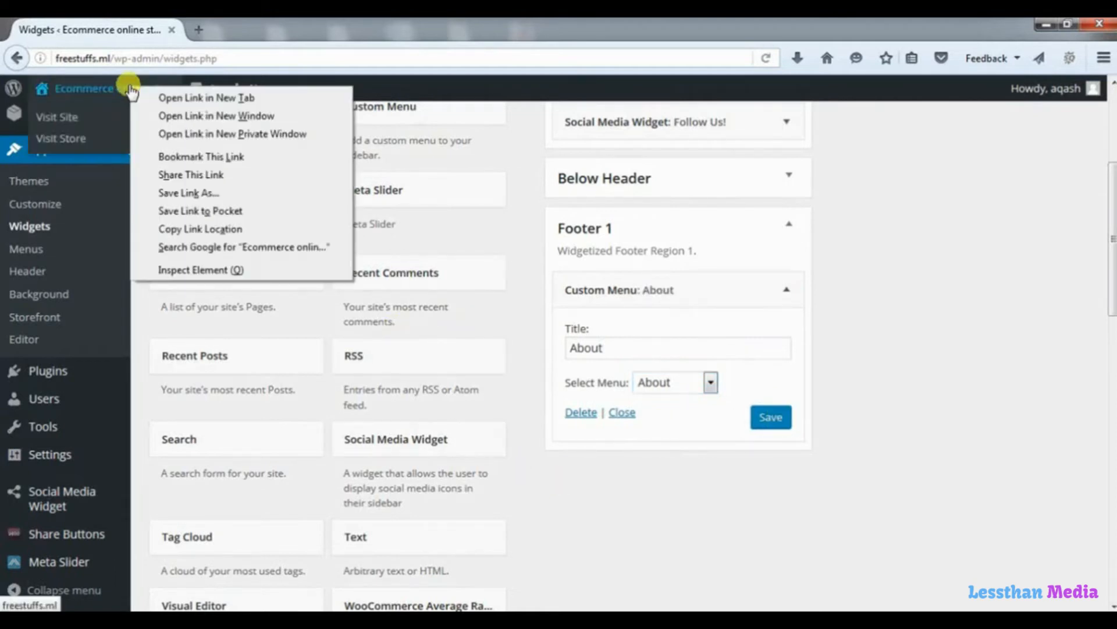
Check the live store's footer for the About links in a new tab, then return to Widgets.
{"action": "left_click", "coordinate": [170, 100]}
{"action": "left_click", "coordinate": [262, 34]}
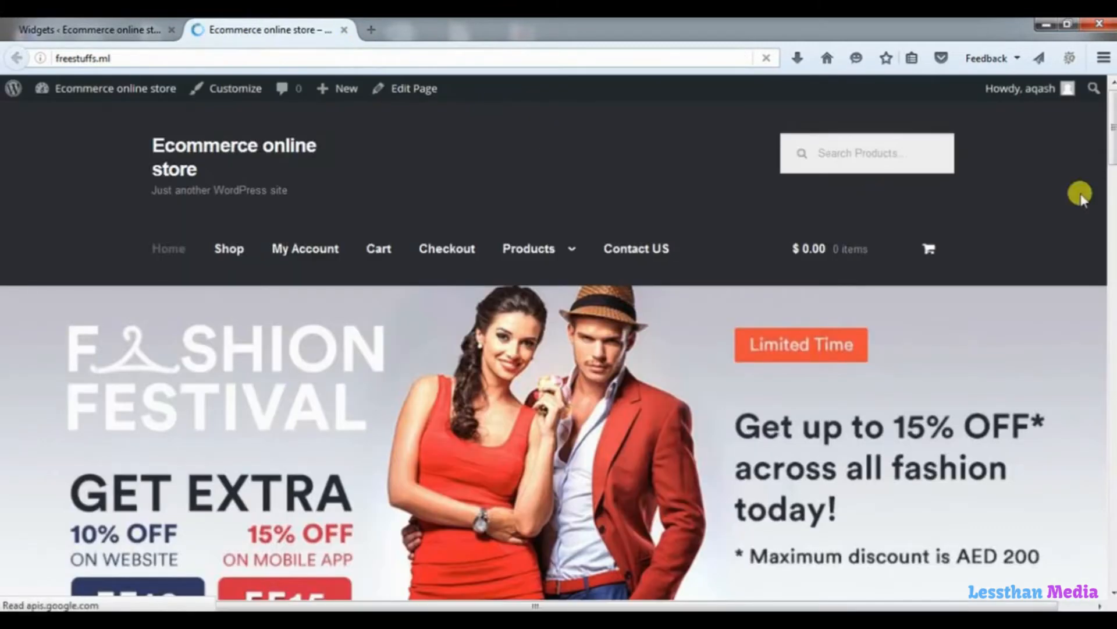
{"action": "left_click_drag", "start_coordinate": [1110, 132], "coordinate": [1112, 559]}
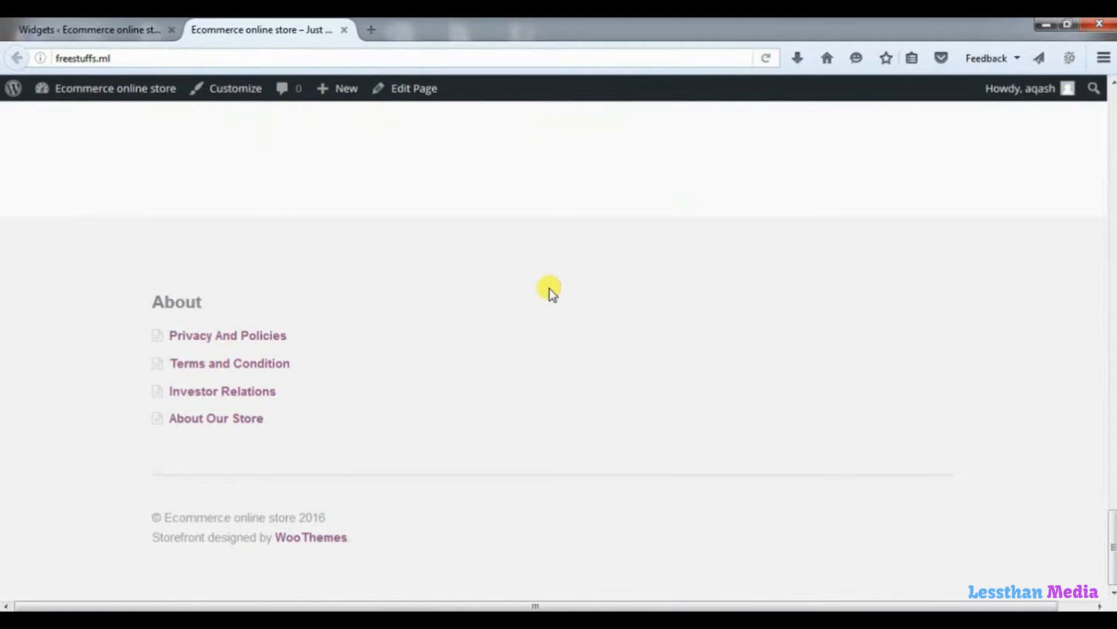
{"action": "left_click", "coordinate": [108, 32]}
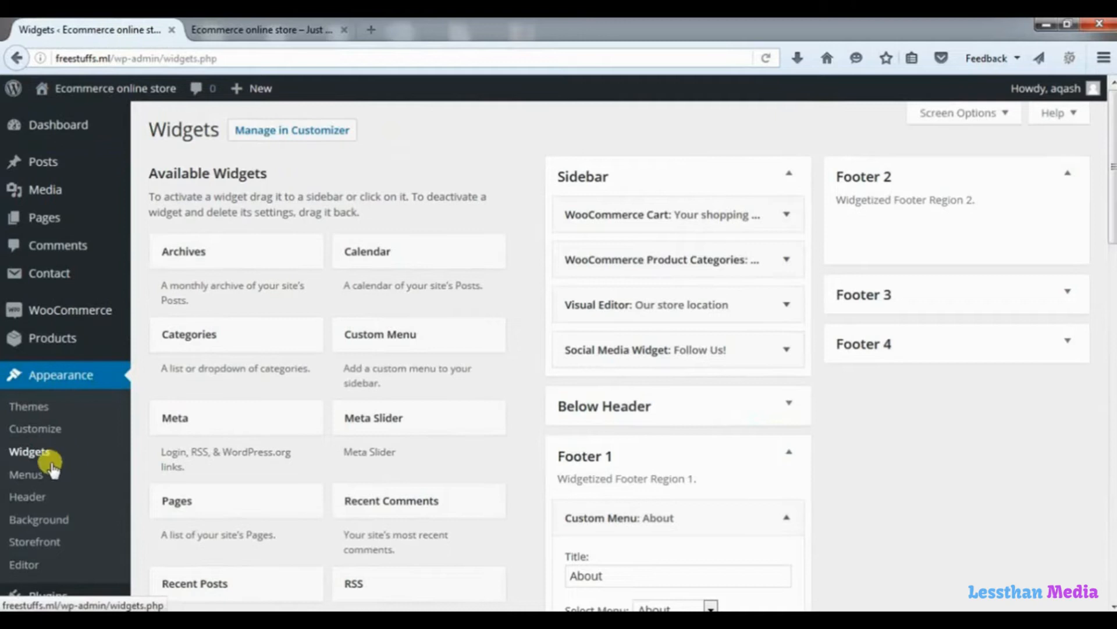
Create a new menu named 'Make Money With Us'.
{"action": "left_click", "coordinate": [28, 476]}
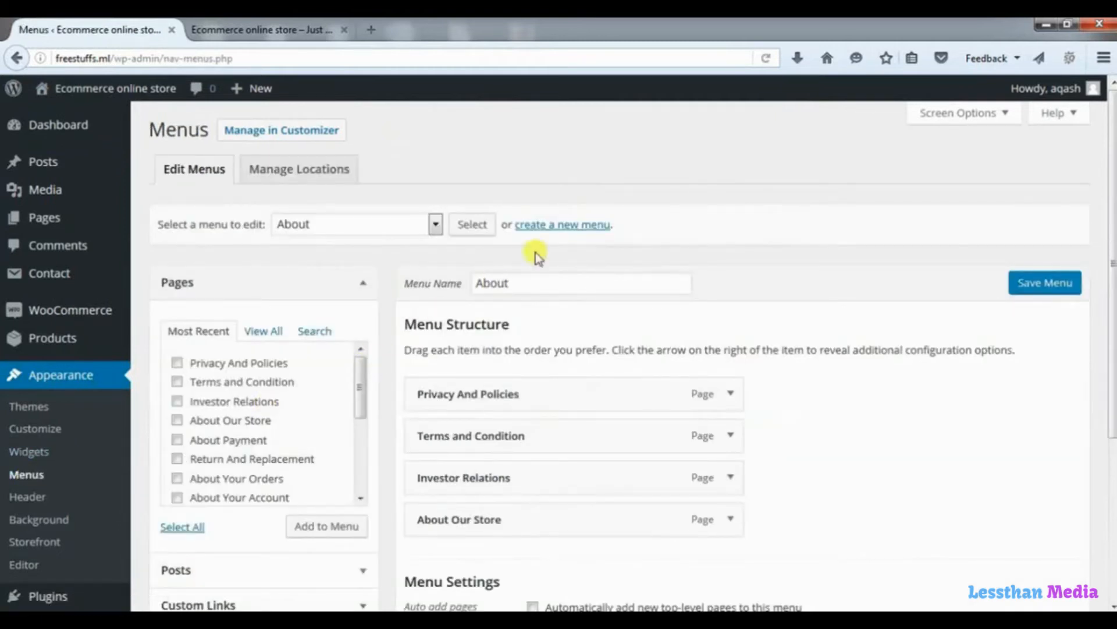
{"action": "left_click", "coordinate": [558, 227]}
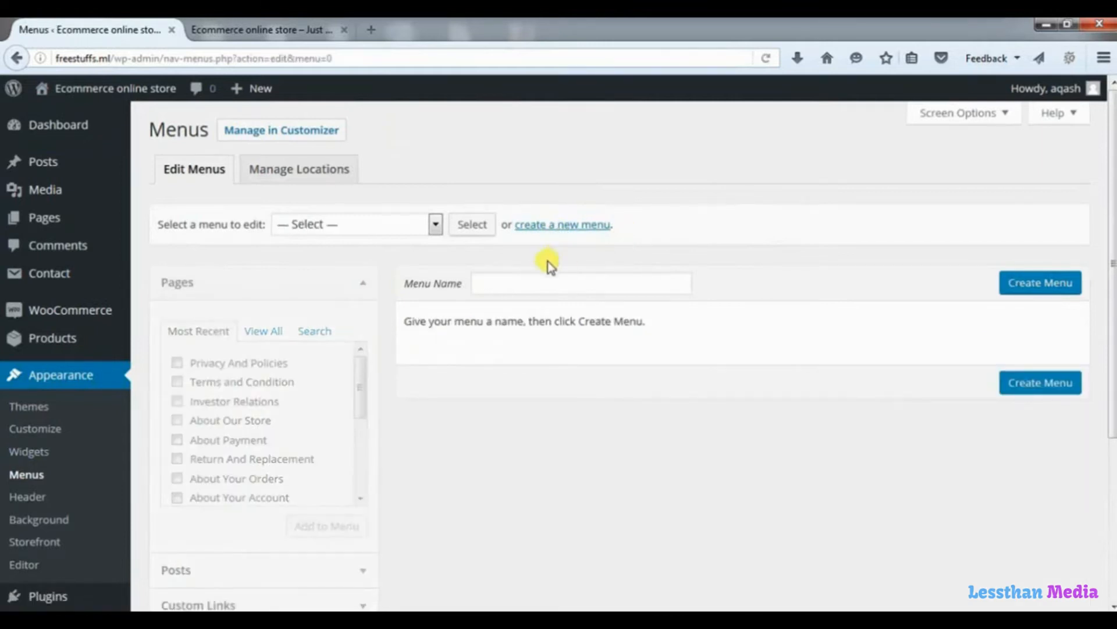
{"action": "left_click", "coordinate": [528, 285]}
{"action": "type", "text": "Make Money With Us"}
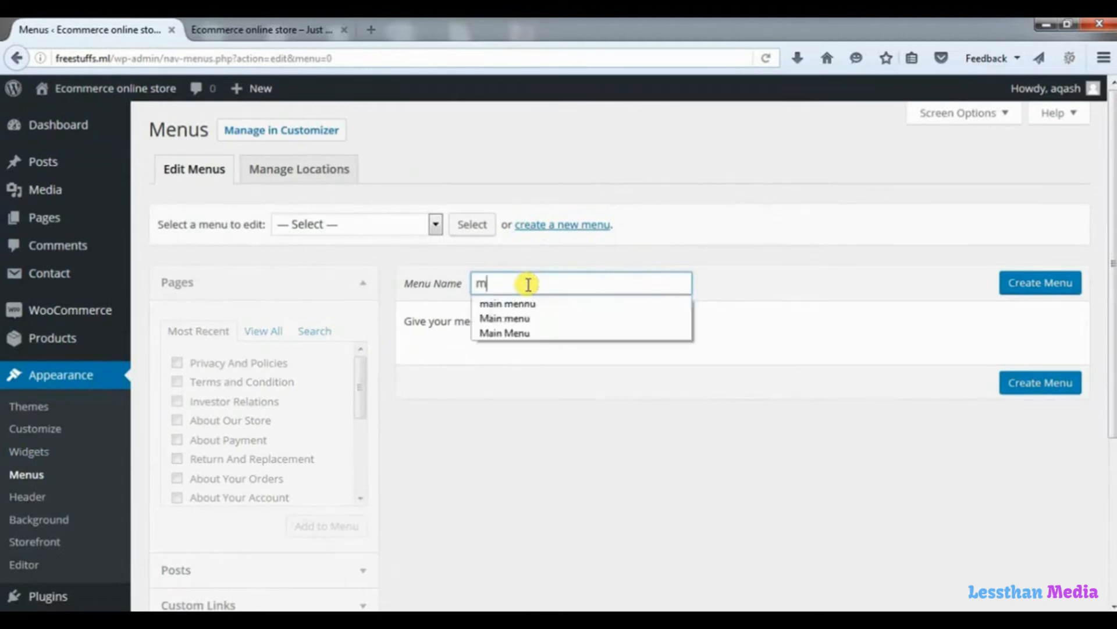
{"action": "left_click", "coordinate": [1015, 288]}
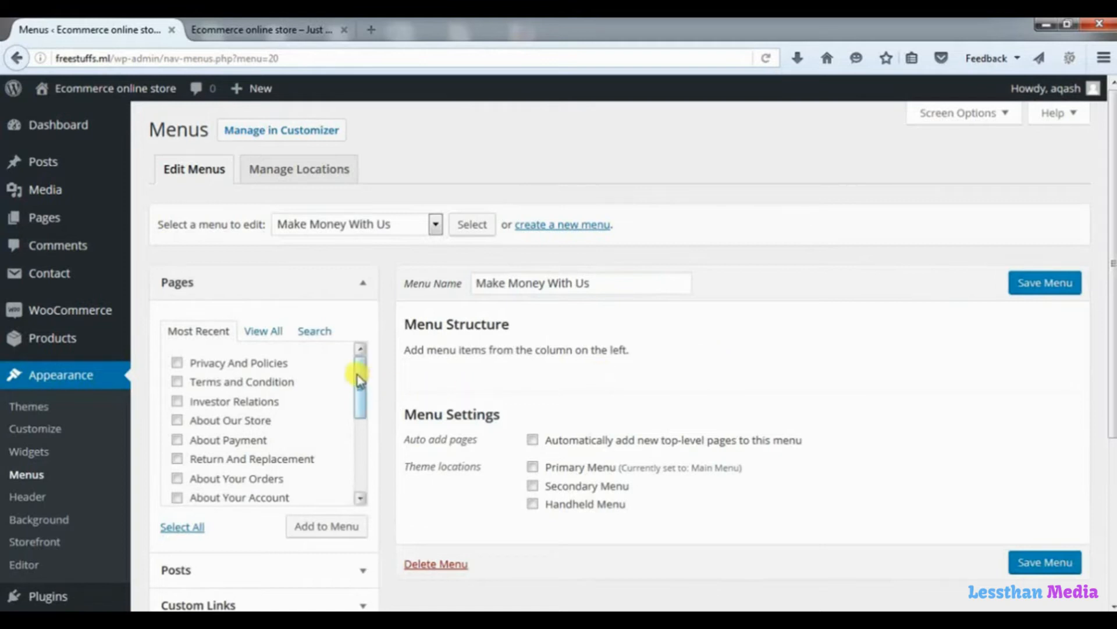
Add Advertise With Us, Sell Your Products with Us and Sell Your Services with Us, then save the menu.
{"action": "left_click_drag", "start_coordinate": [358, 381], "coordinate": [357, 448]}
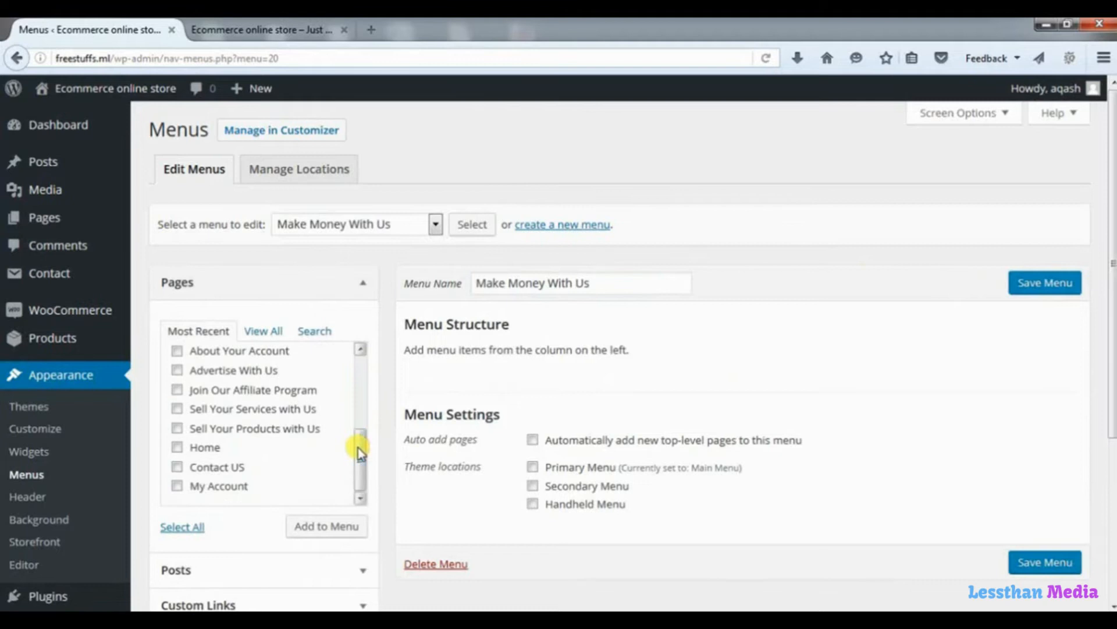
{"action": "left_click", "coordinate": [177, 429]}
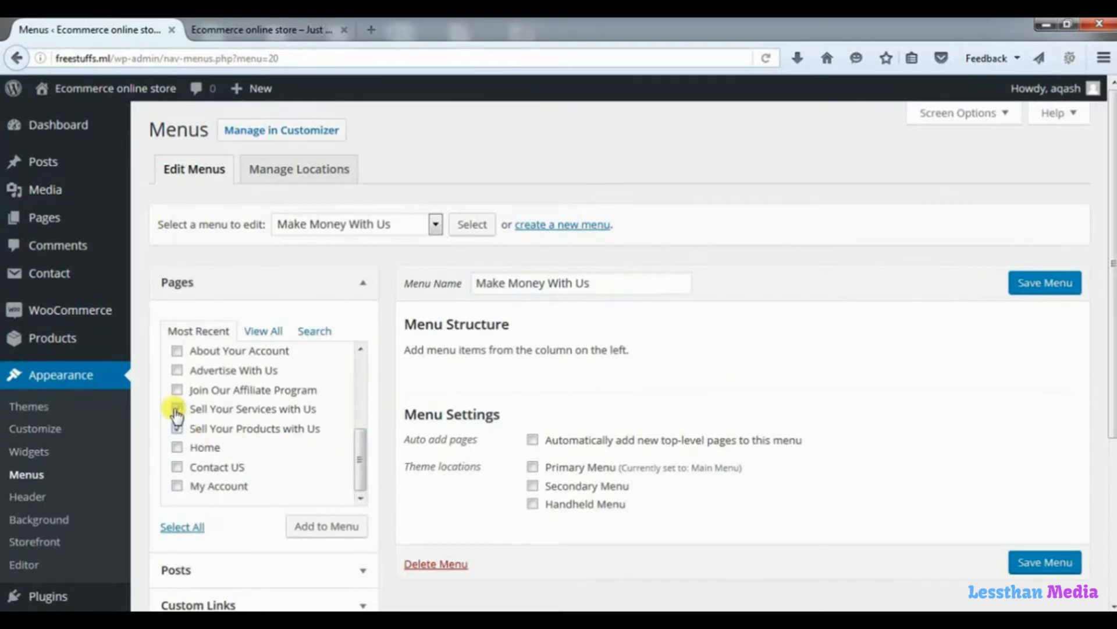
{"action": "left_click", "coordinate": [177, 410]}
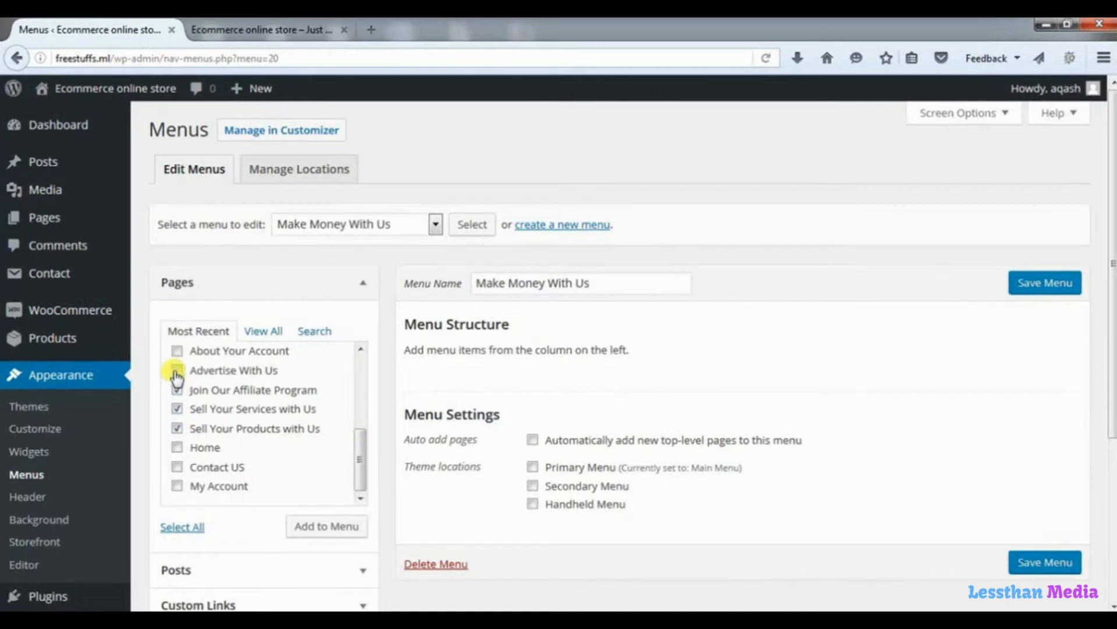
{"action": "left_click", "coordinate": [177, 372]}
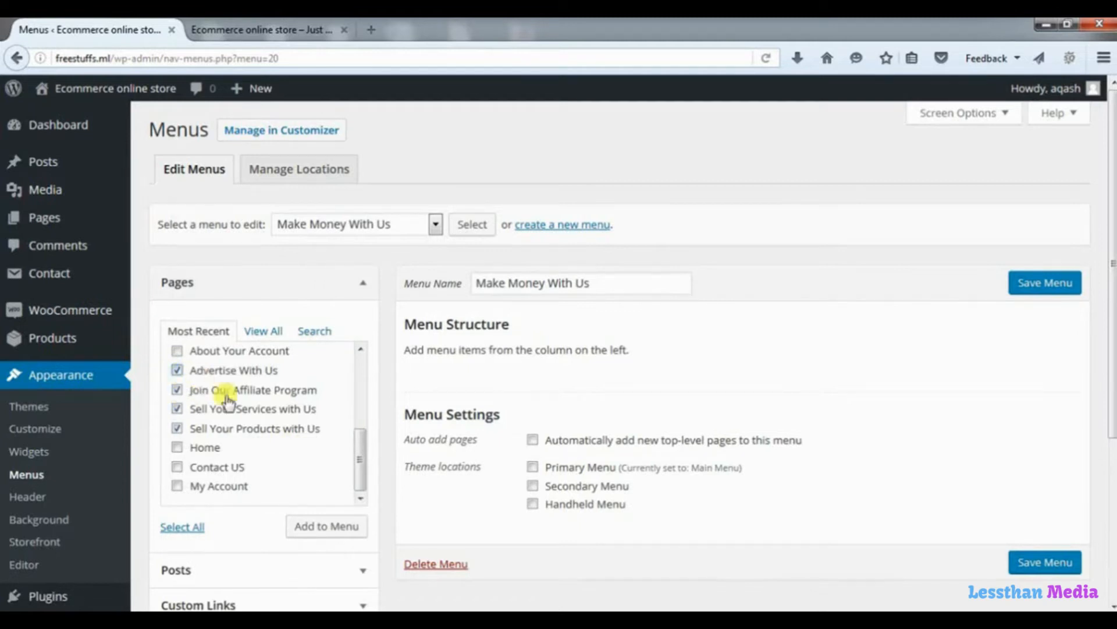
{"action": "left_click", "coordinate": [331, 530]}
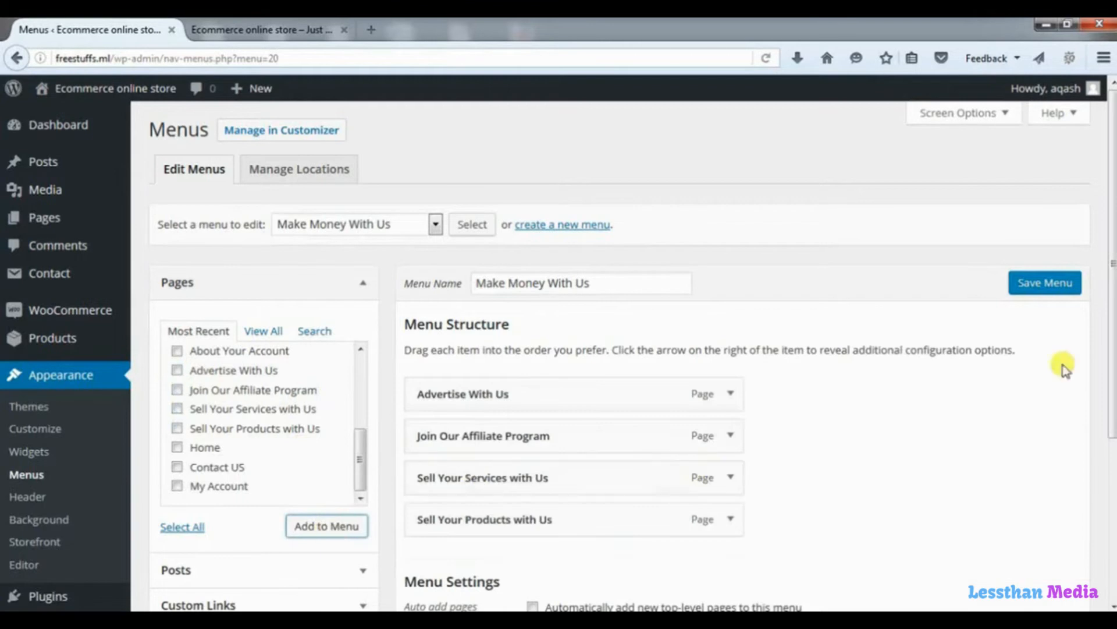
{"action": "left_click_drag", "start_coordinate": [1109, 338], "coordinate": [1110, 486]}
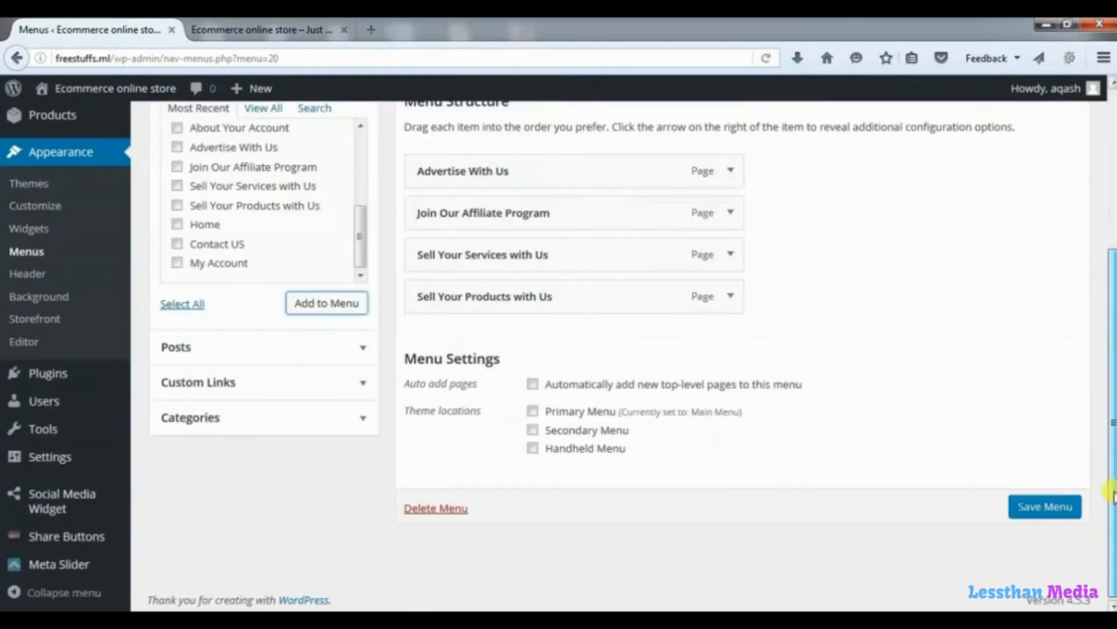
{"action": "left_click", "coordinate": [1034, 517]}
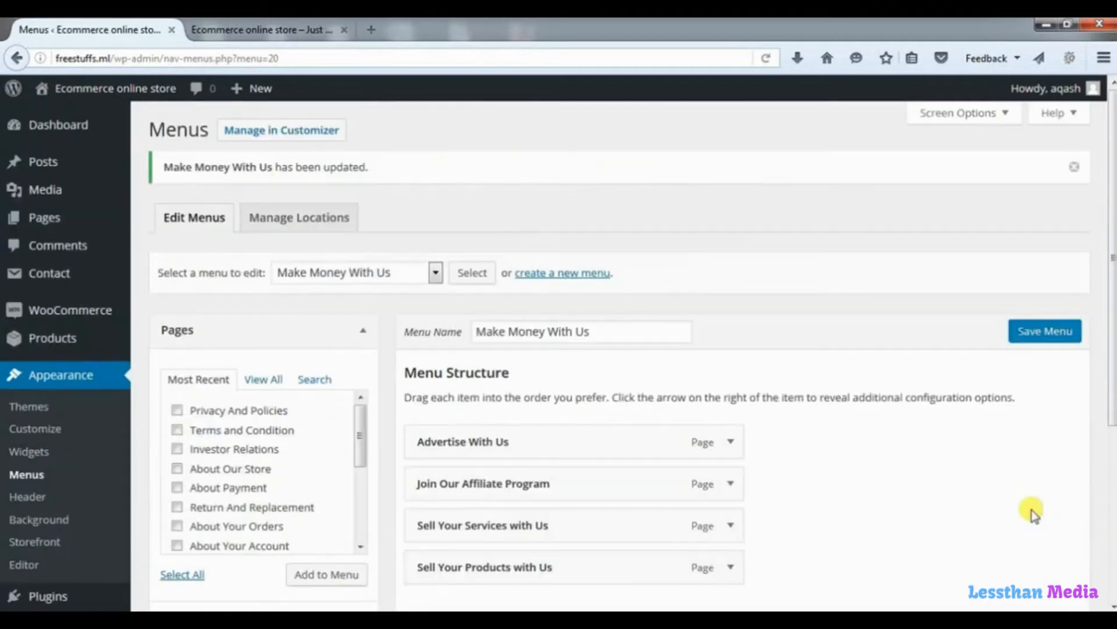
{"action": "left_click", "coordinate": [24, 452]}
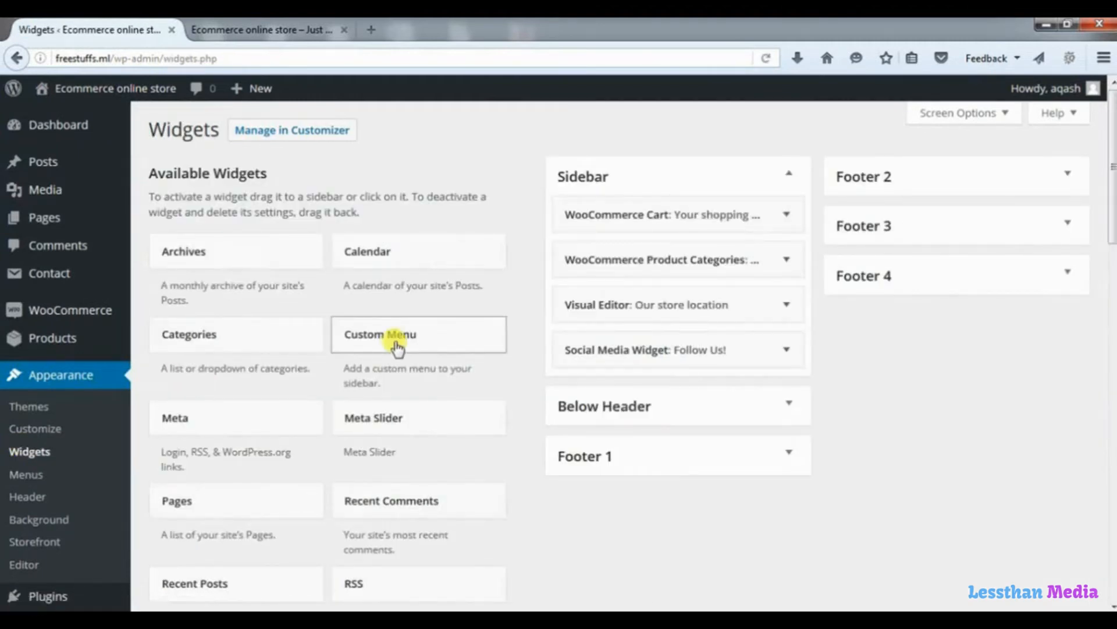
Add a Custom Menu widget to Footer 2 titled 'Make Money With Us' showing that menu, and save.
{"action": "left_click_drag", "start_coordinate": [398, 348], "coordinate": [934, 213]}
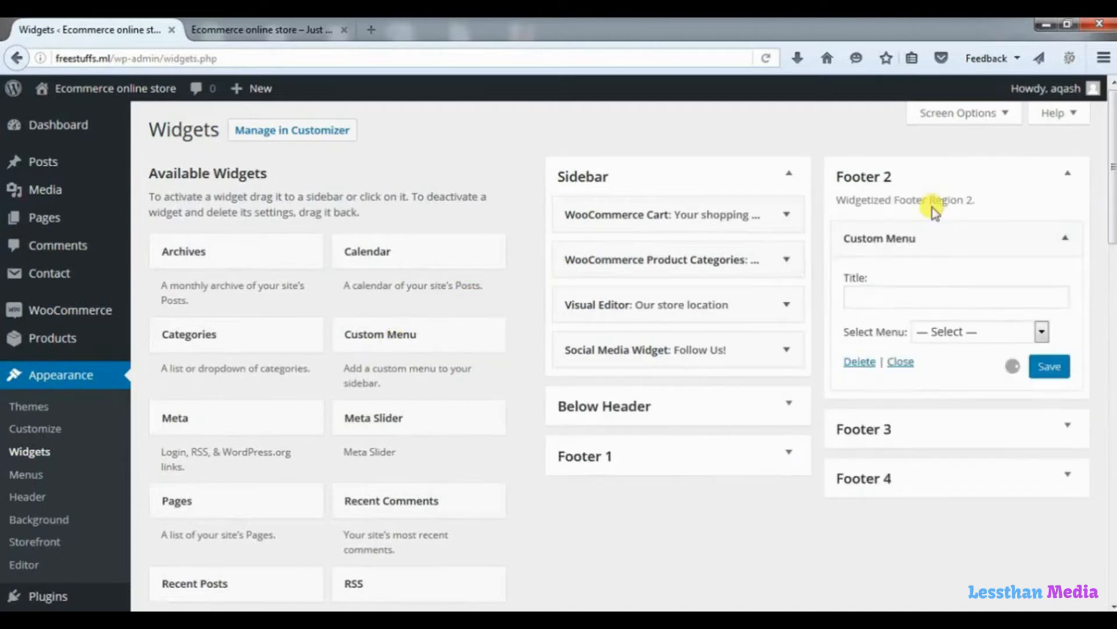
{"action": "left_click", "coordinate": [890, 298]}
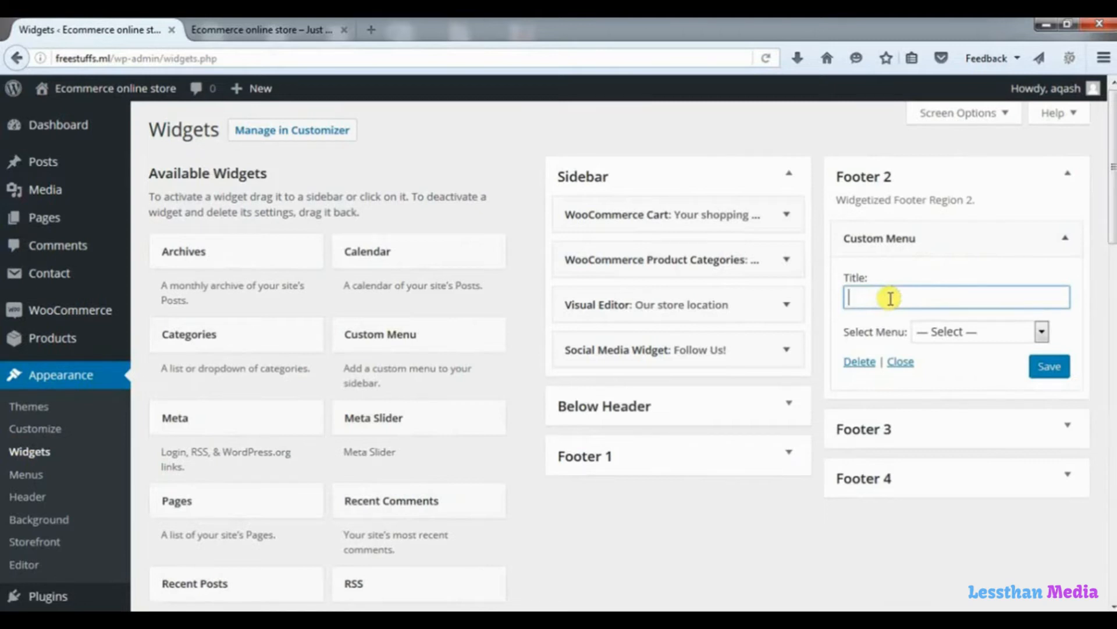
{"action": "type", "text": "Make Money With Us"}
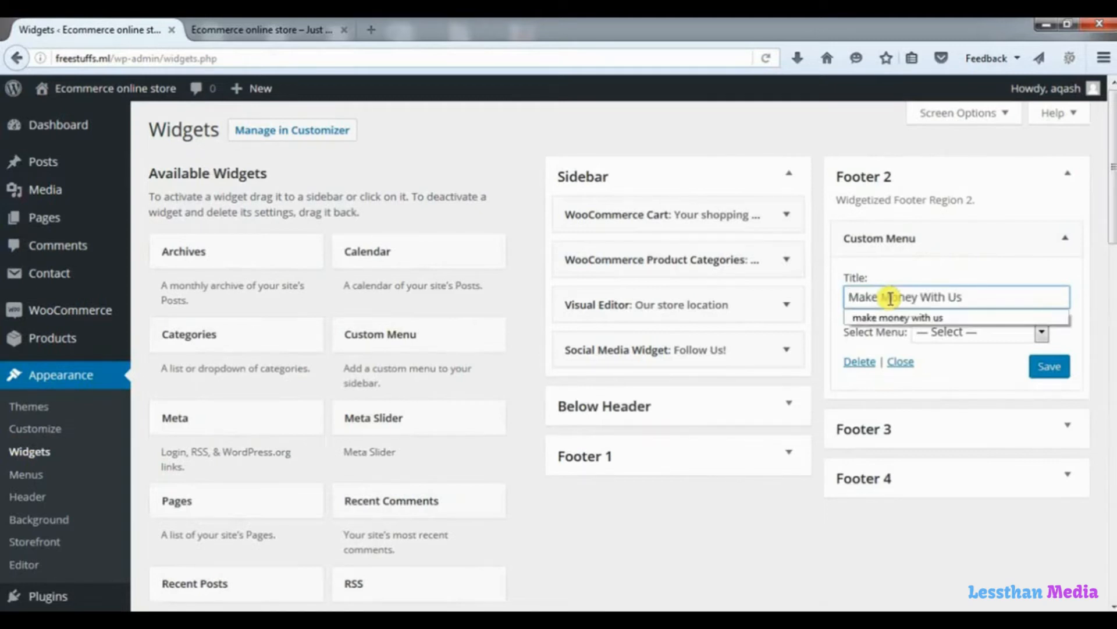
{"action": "left_click", "coordinate": [1014, 270]}
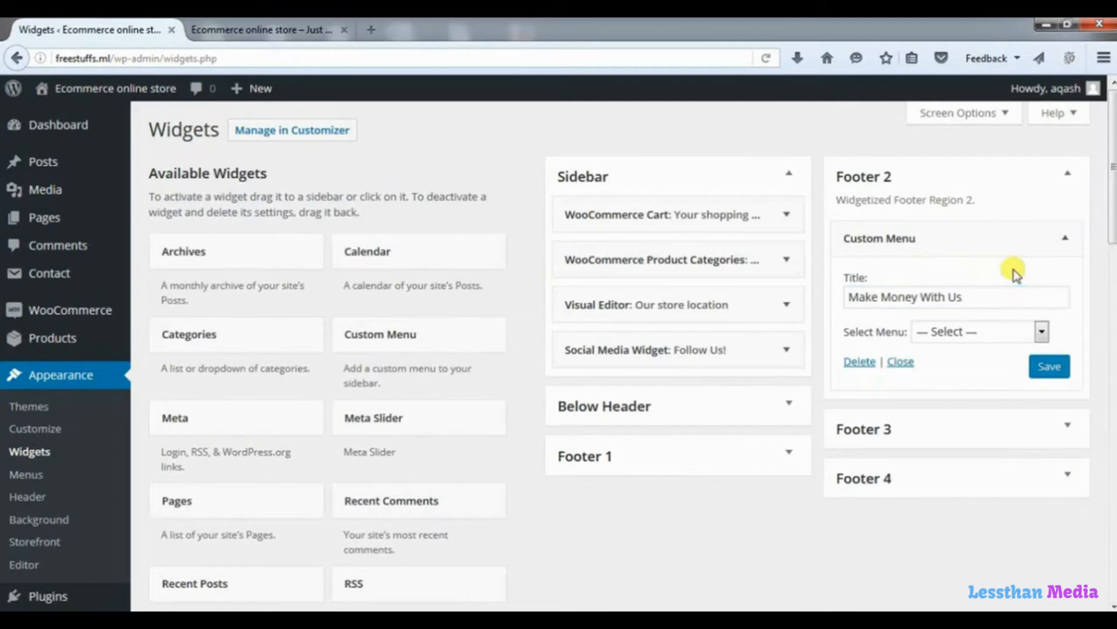
{"action": "left_click", "coordinate": [1041, 332]}
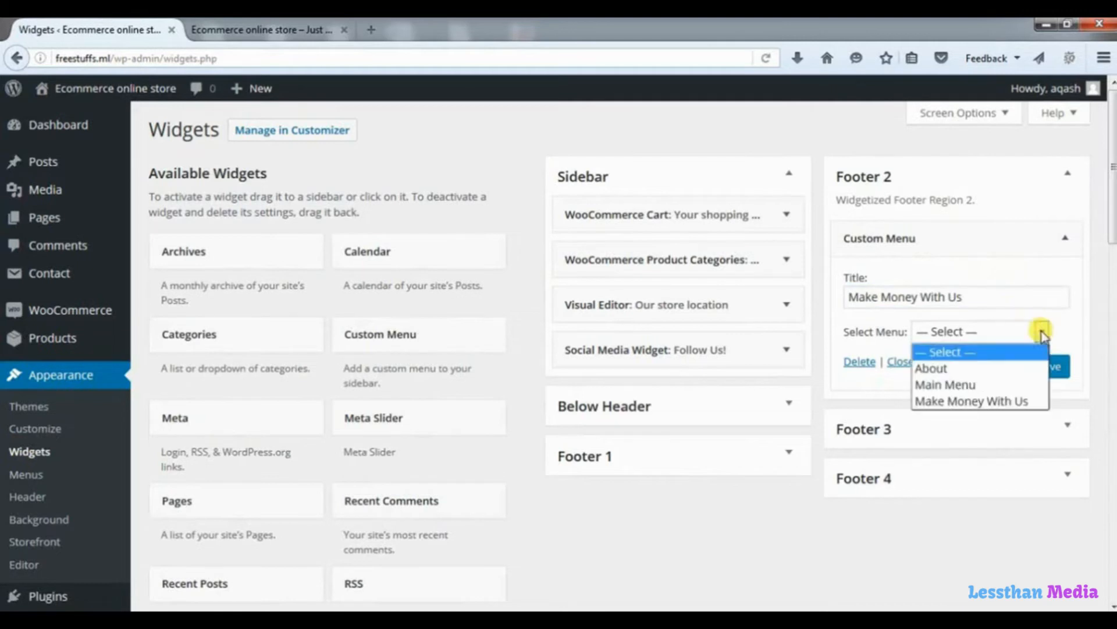
{"action": "left_click", "coordinate": [982, 401]}
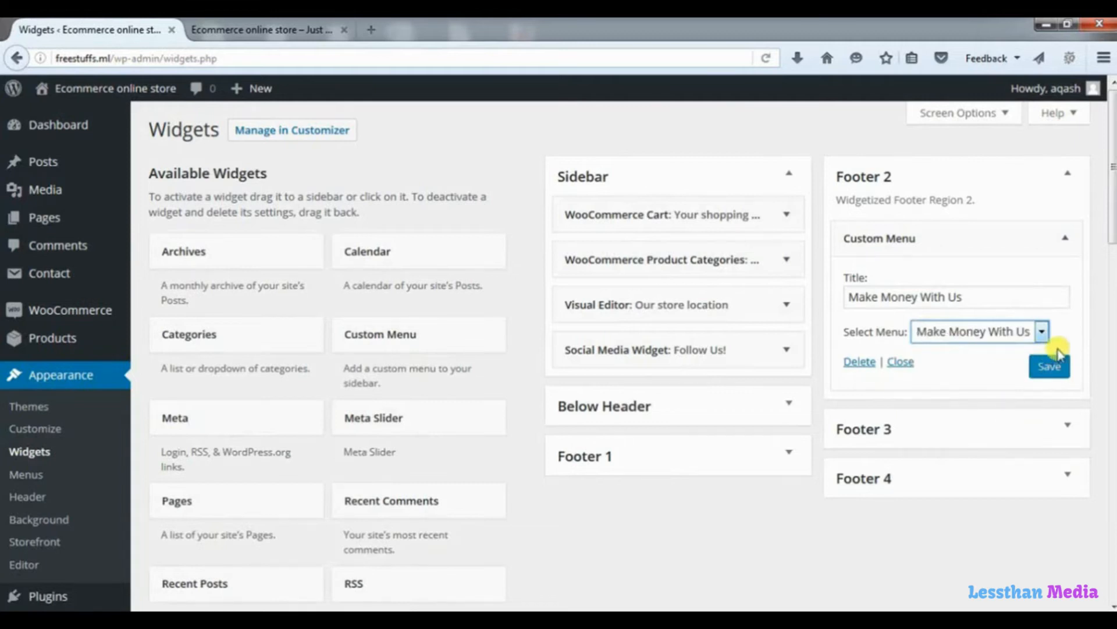
{"action": "left_click", "coordinate": [1052, 367]}
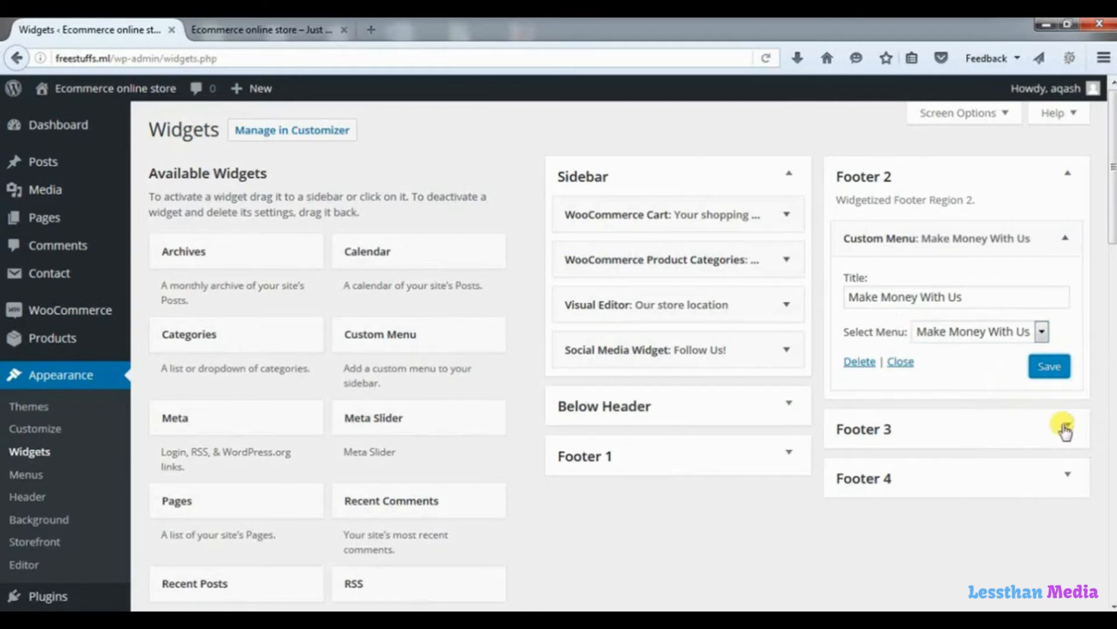
Create a new menu named 'Let Us Help You'.
{"action": "left_click", "coordinate": [30, 476]}
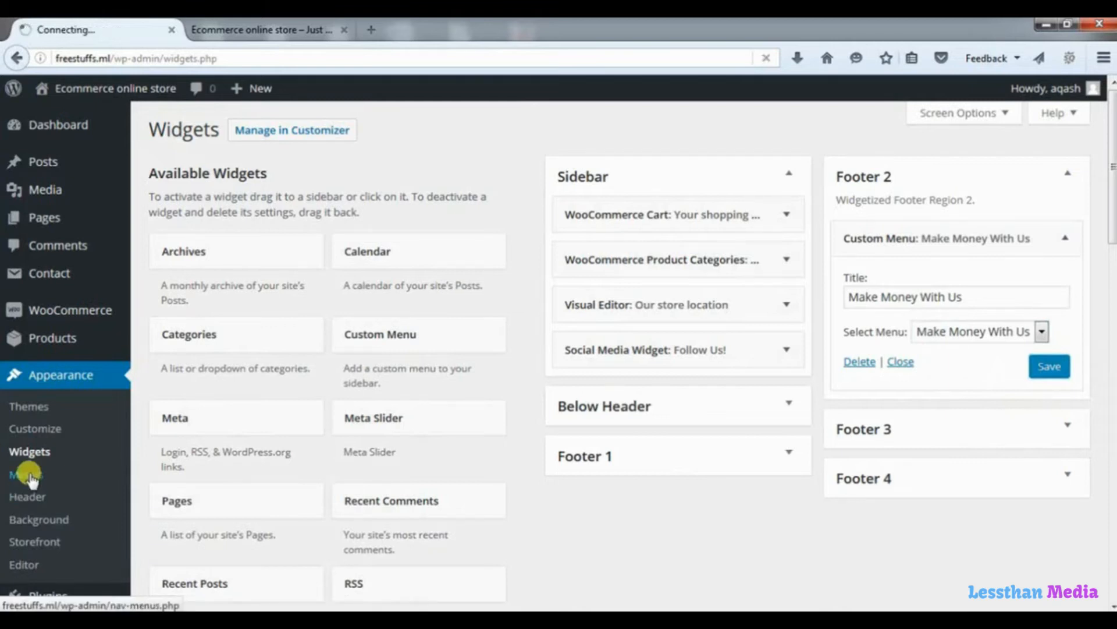
{"action": "left_click", "coordinate": [564, 229]}
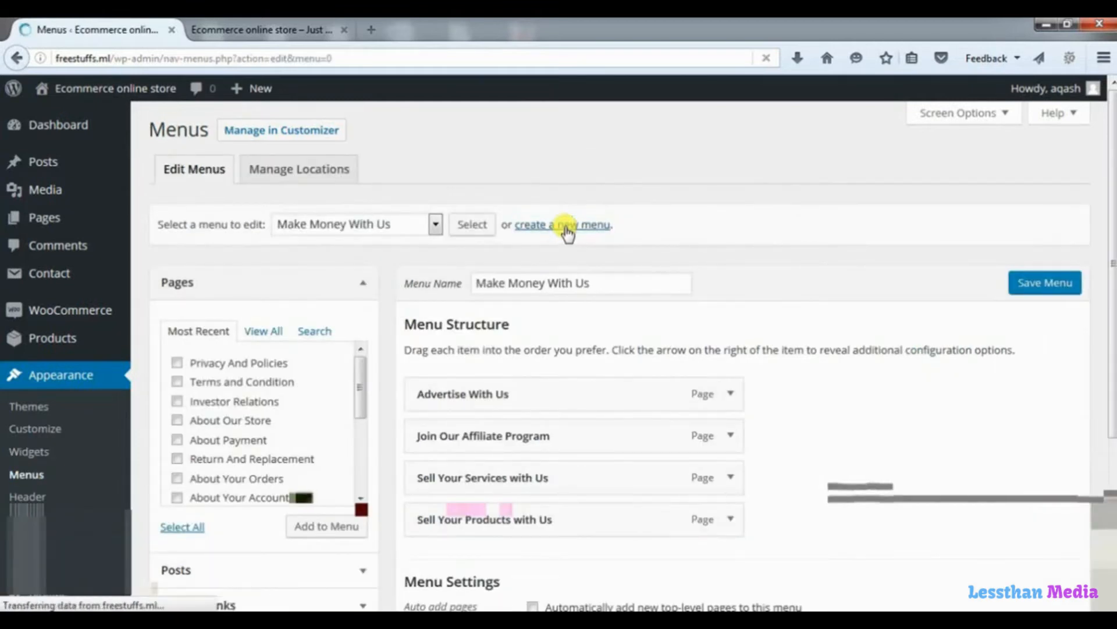
{"action": "left_click", "coordinate": [520, 282]}
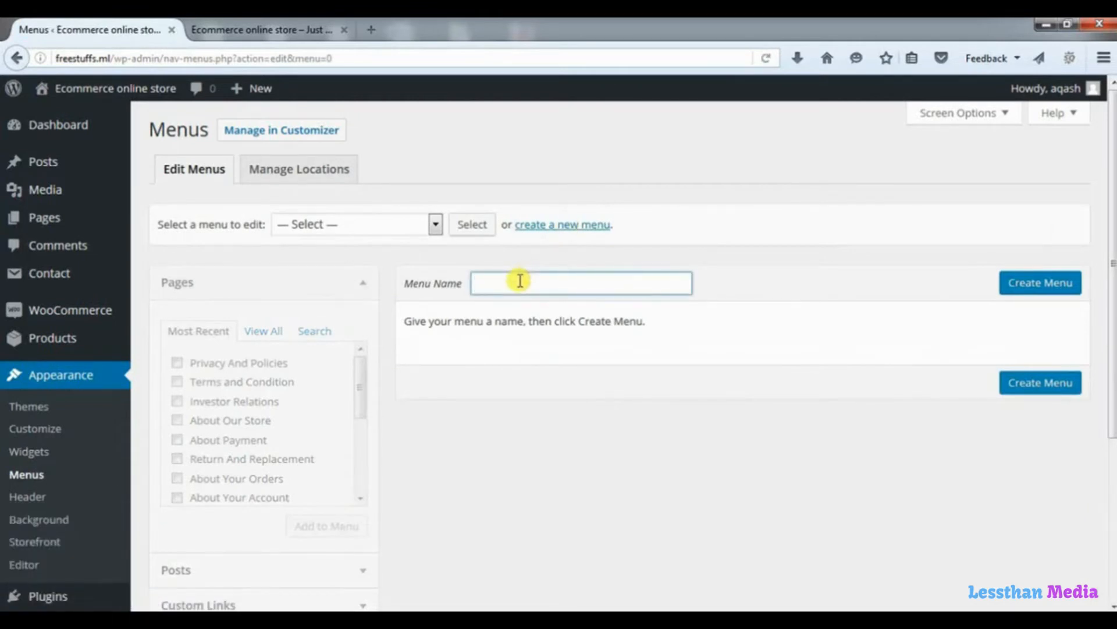
{"action": "type", "text": "Let Us Help You"}
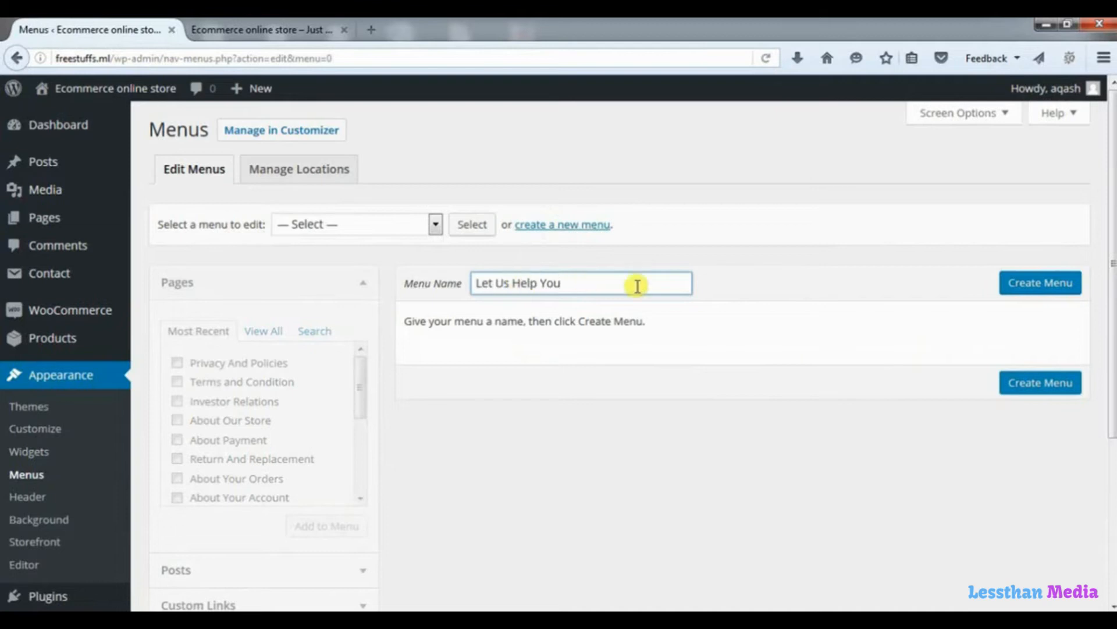
{"action": "left_click", "coordinate": [1019, 287]}
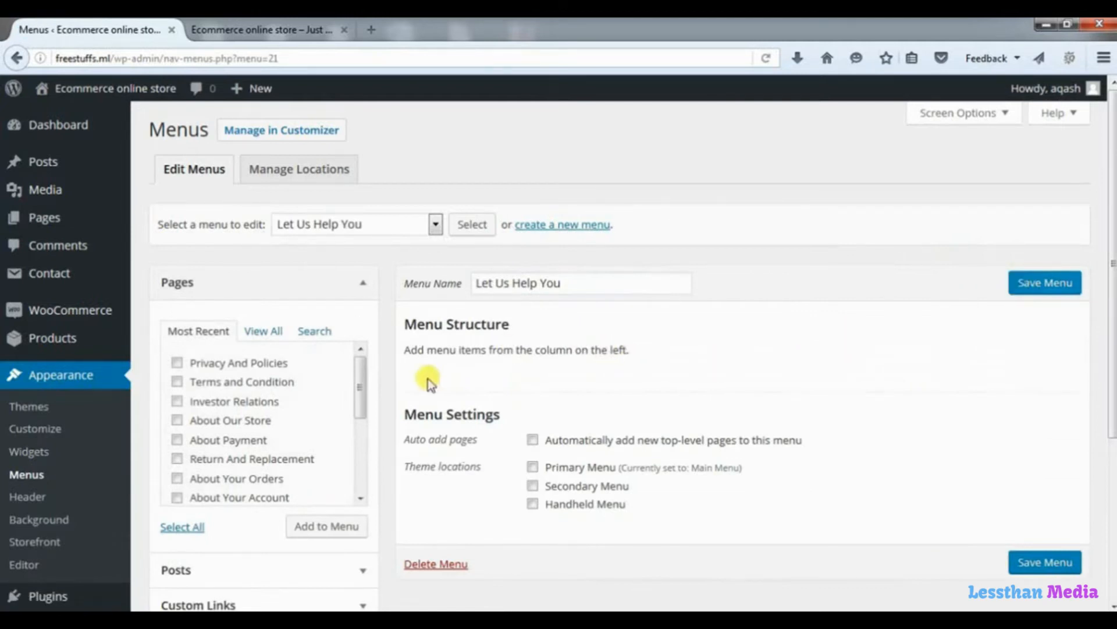
Add About Payment, Return And Replacement, About Your Orders and About Your Account, then save the menu.
{"action": "left_click_drag", "start_coordinate": [358, 381], "coordinate": [360, 422]}
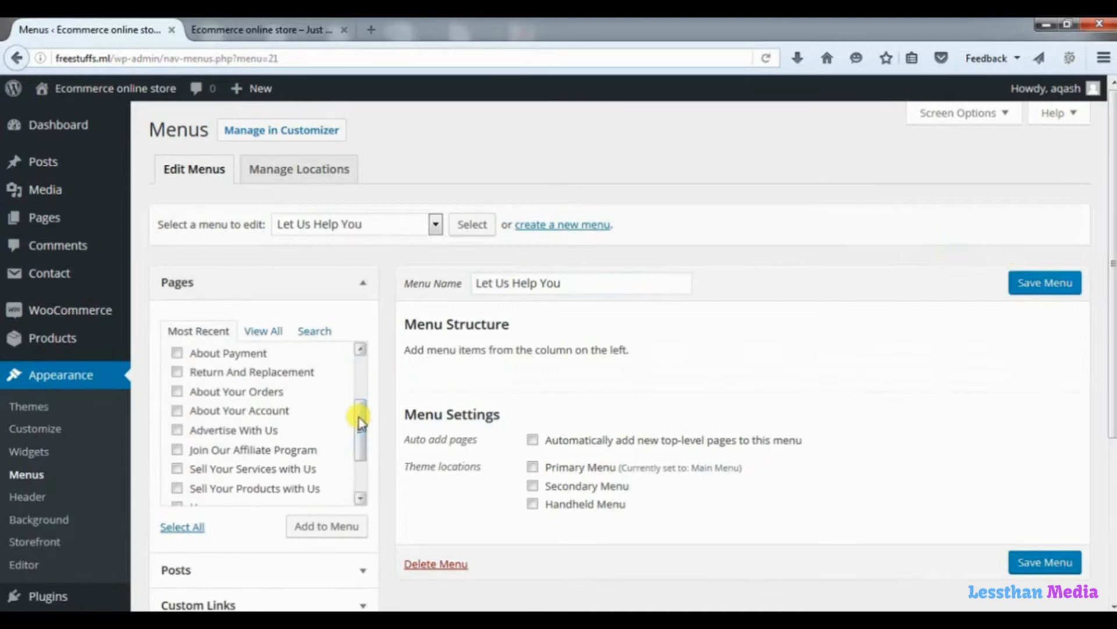
{"action": "left_click", "coordinate": [177, 354]}
{"action": "left_click", "coordinate": [178, 373]}
{"action": "left_click", "coordinate": [177, 392]}
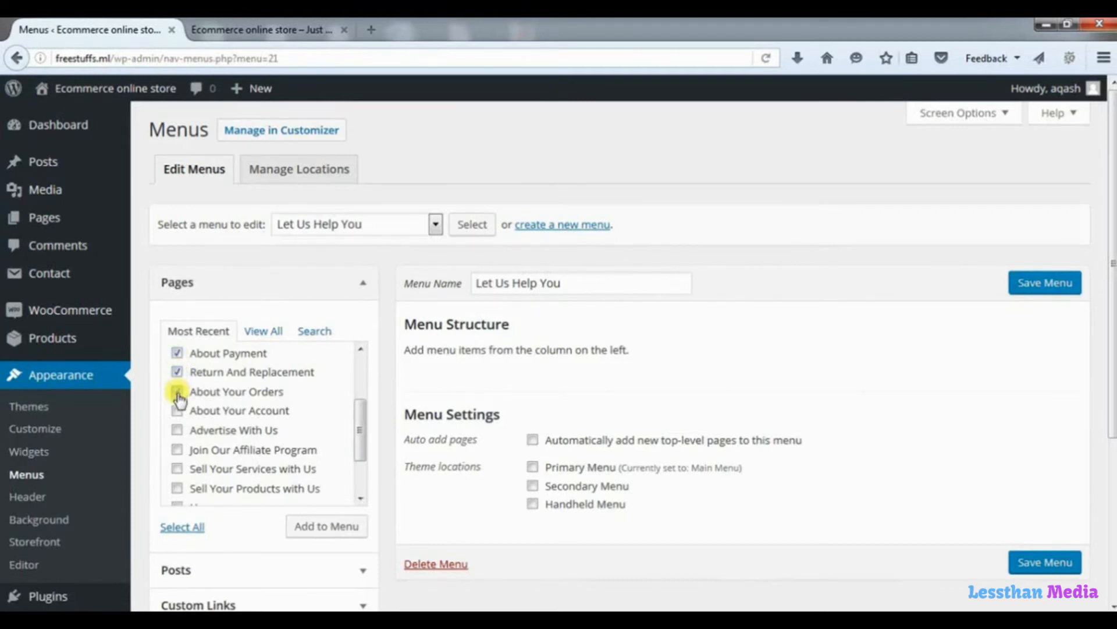
{"action": "left_click", "coordinate": [178, 411]}
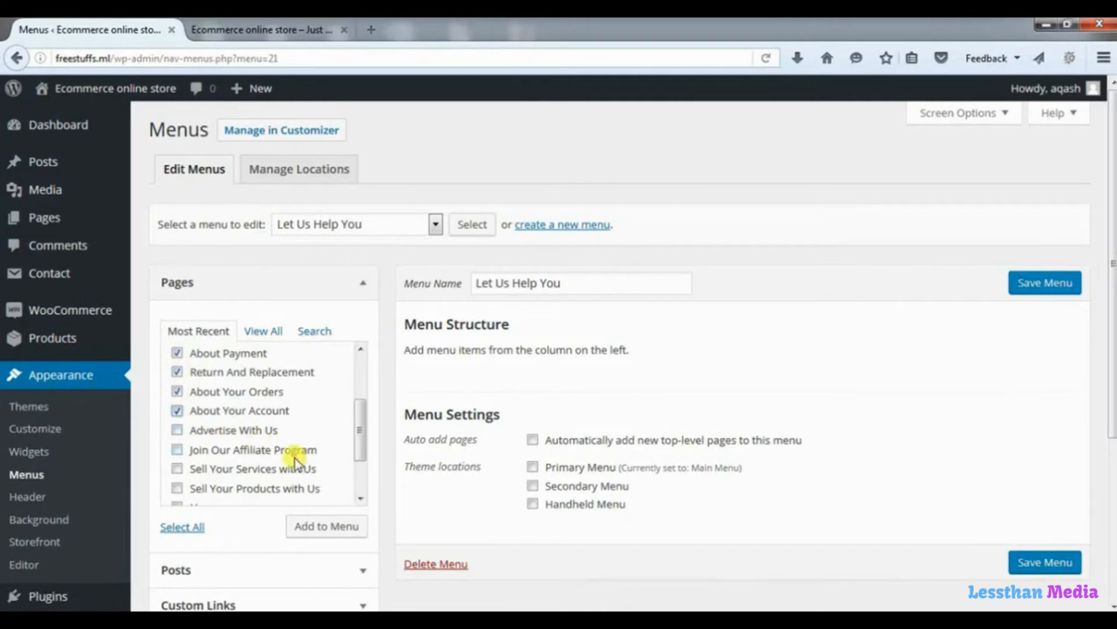
{"action": "left_click", "coordinate": [338, 534]}
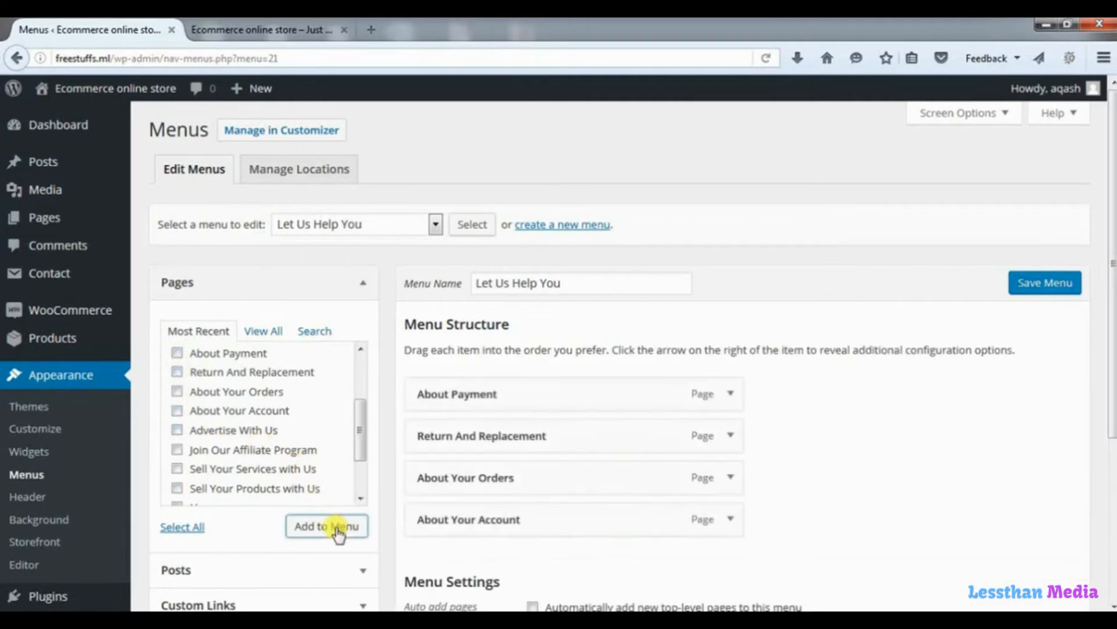
{"action": "scroll", "coordinate": [1045, 562], "scroll_direction": "down", "scroll_amount": 4}
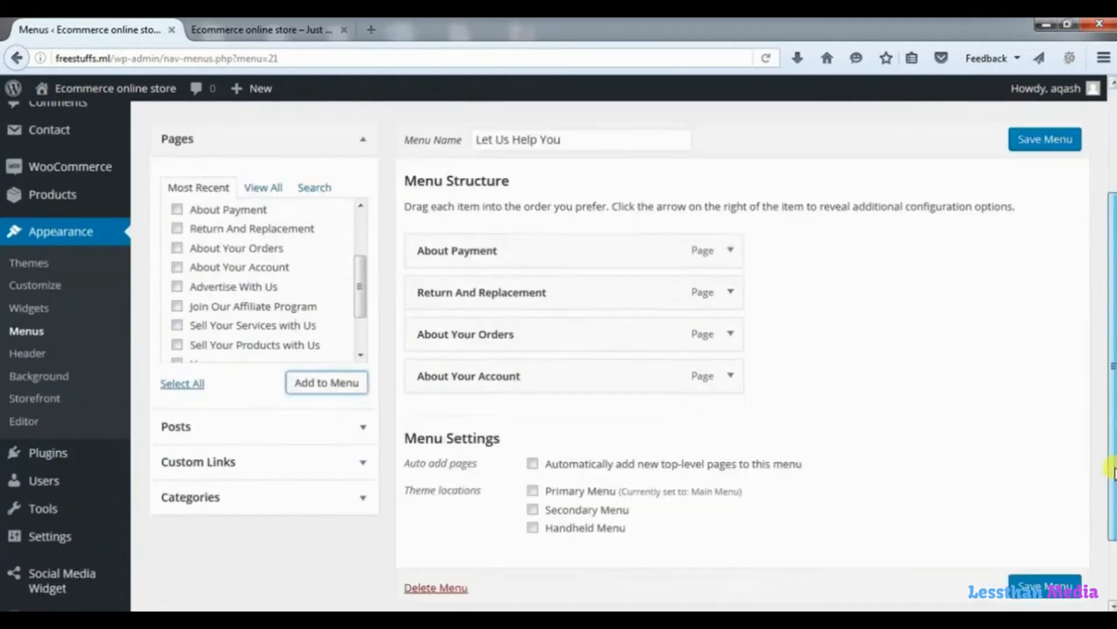
{"action": "left_click", "coordinate": [1039, 516]}
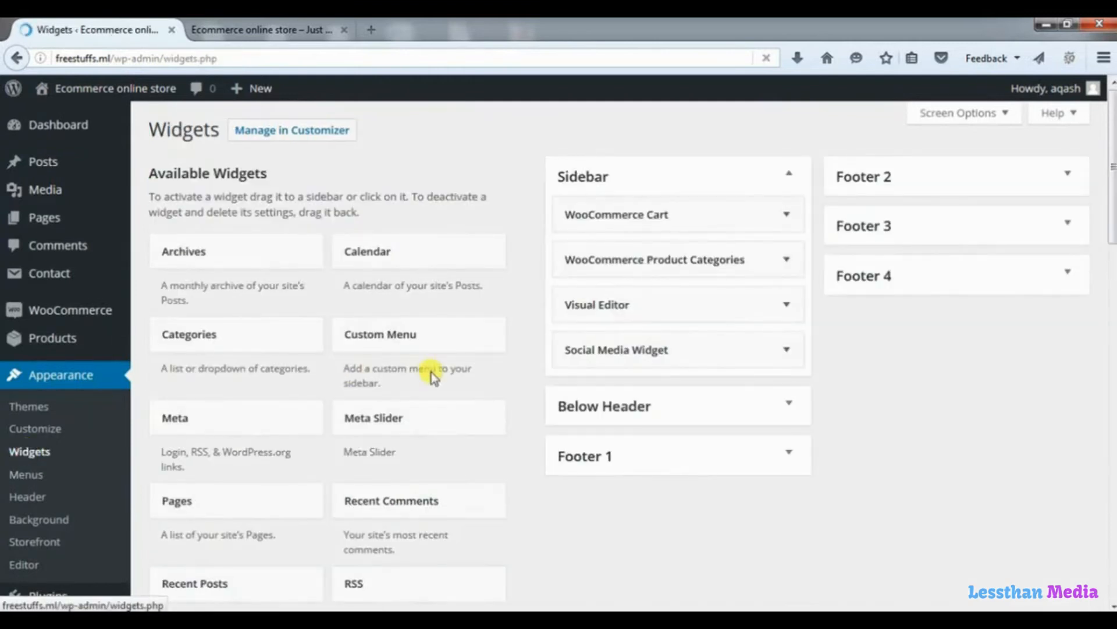
Add a Custom Menu widget titled 'Let Us Help You' to Footer 3 showing that menu, then view the storefront.
{"action": "left_click_drag", "start_coordinate": [417, 342], "coordinate": [951, 274]}
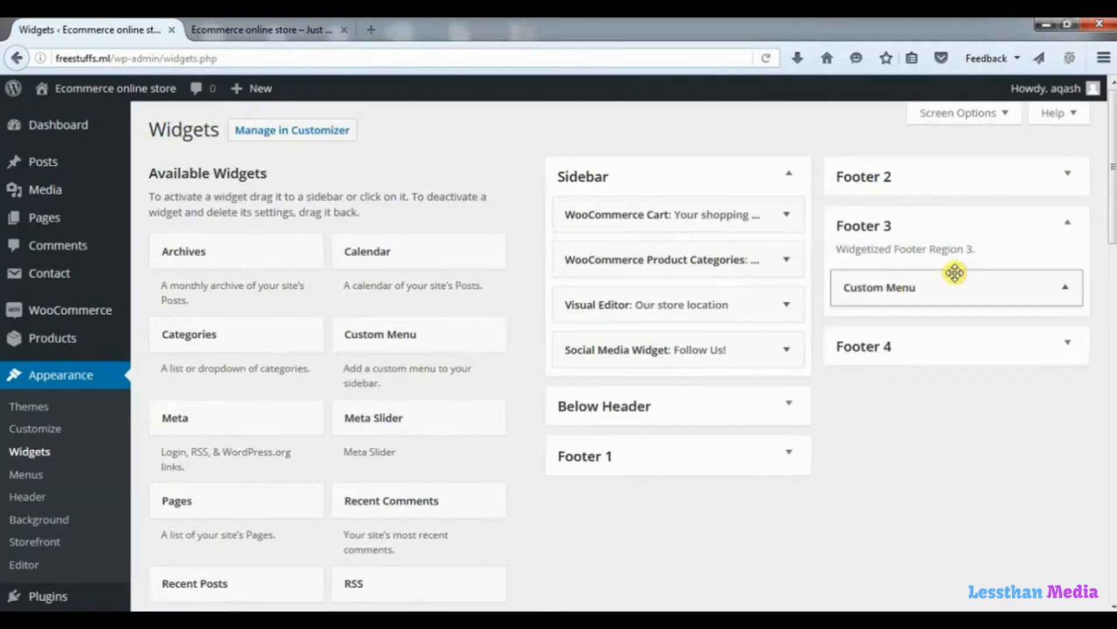
{"action": "left_click", "coordinate": [893, 348]}
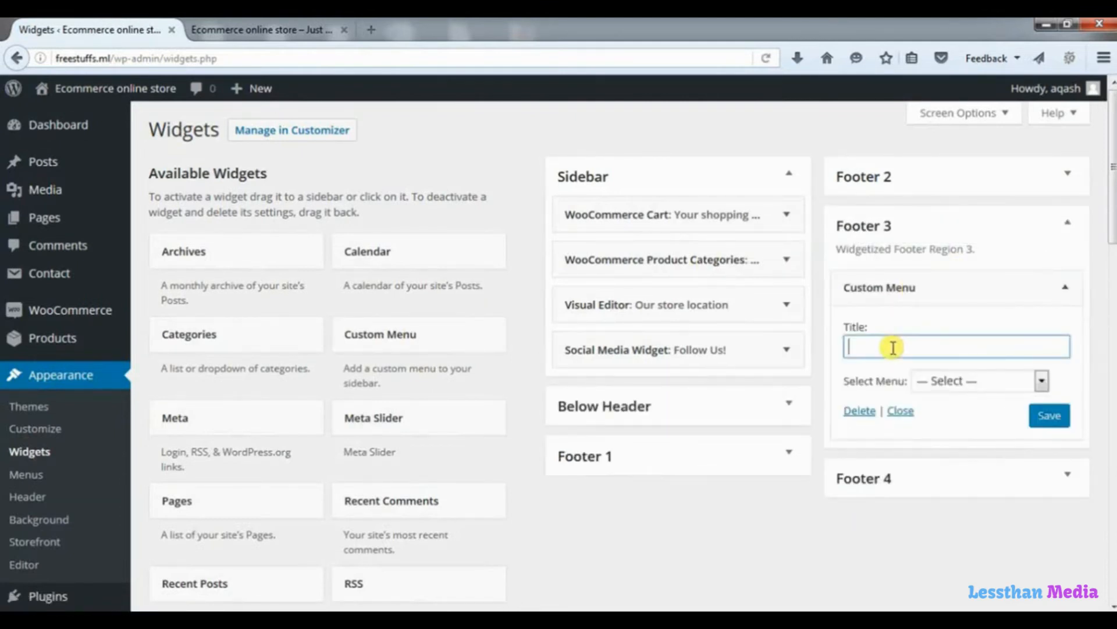
{"action": "type", "text": "Let Us Help You"}
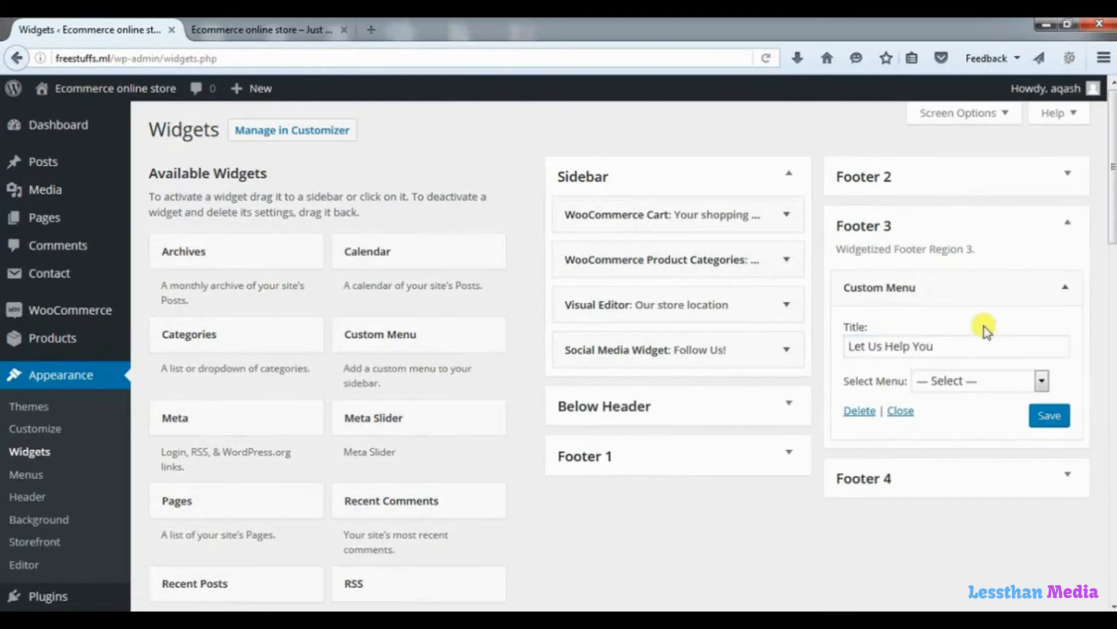
{"action": "left_click", "coordinate": [1041, 383]}
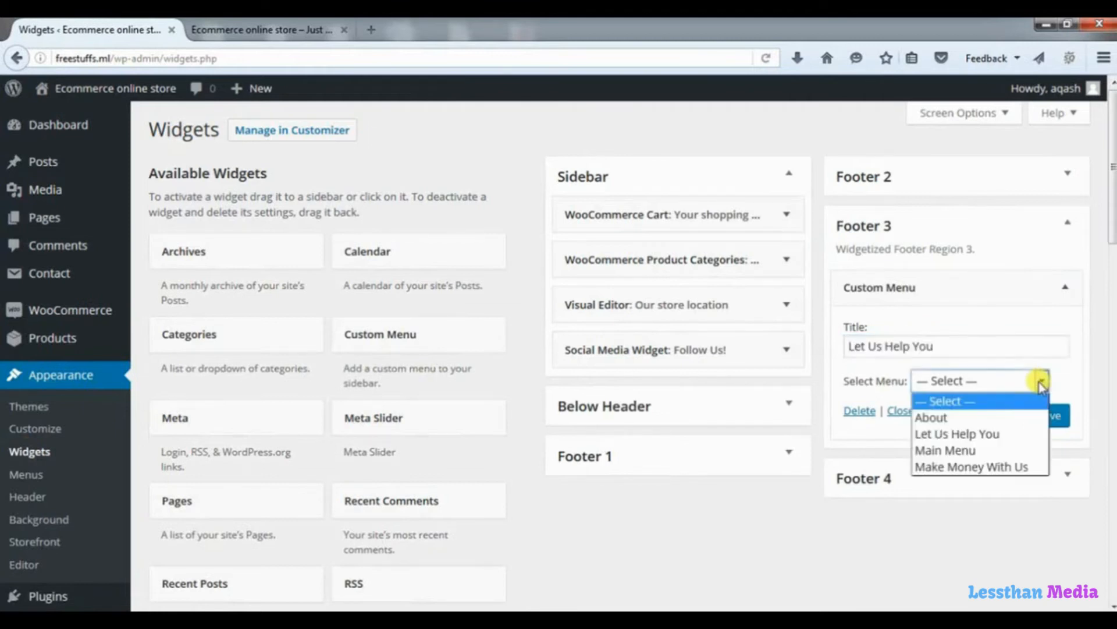
{"action": "left_click", "coordinate": [971, 435]}
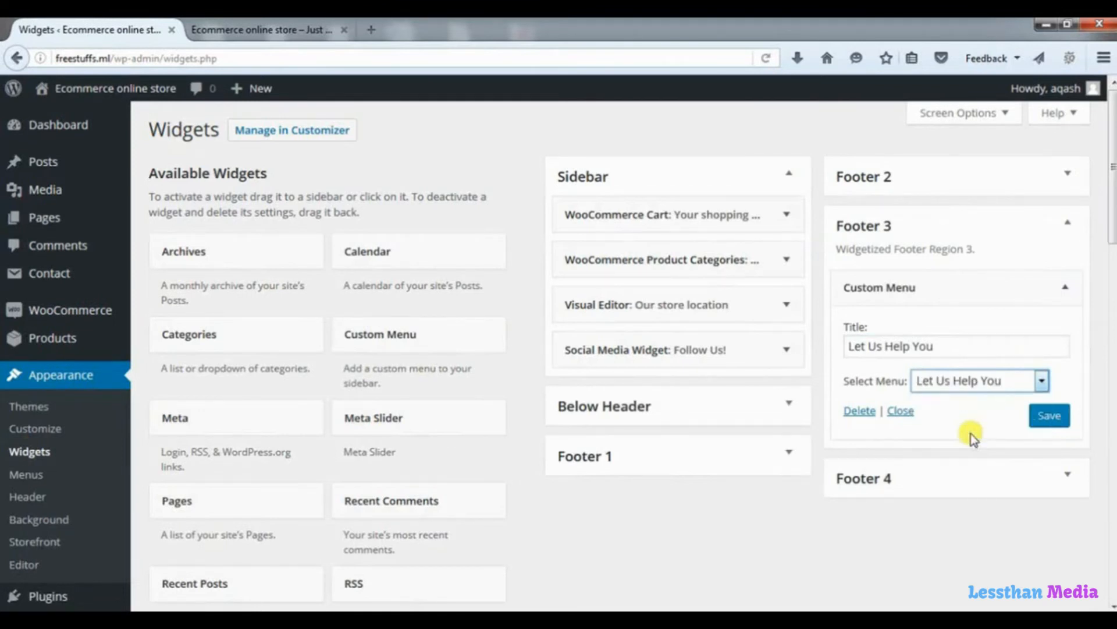
{"action": "left_click", "coordinate": [1046, 416]}
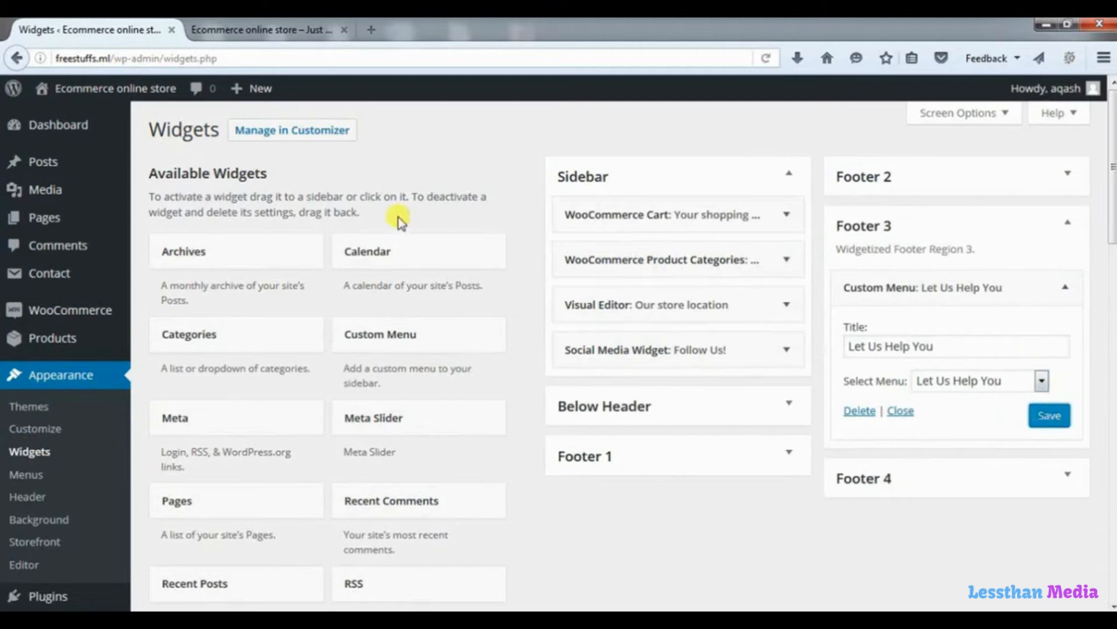
{"action": "left_click", "coordinate": [288, 30]}
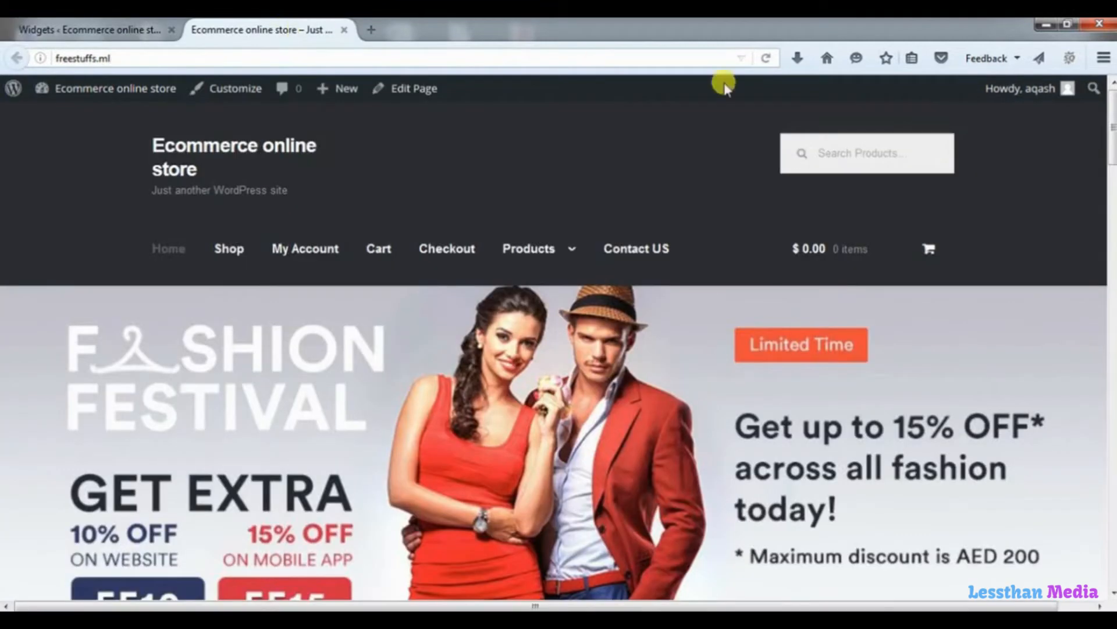
Reload the storefront and check the footer's About, Make Money With Us and Let Us Help You columns.
{"action": "left_click", "coordinate": [766, 58]}
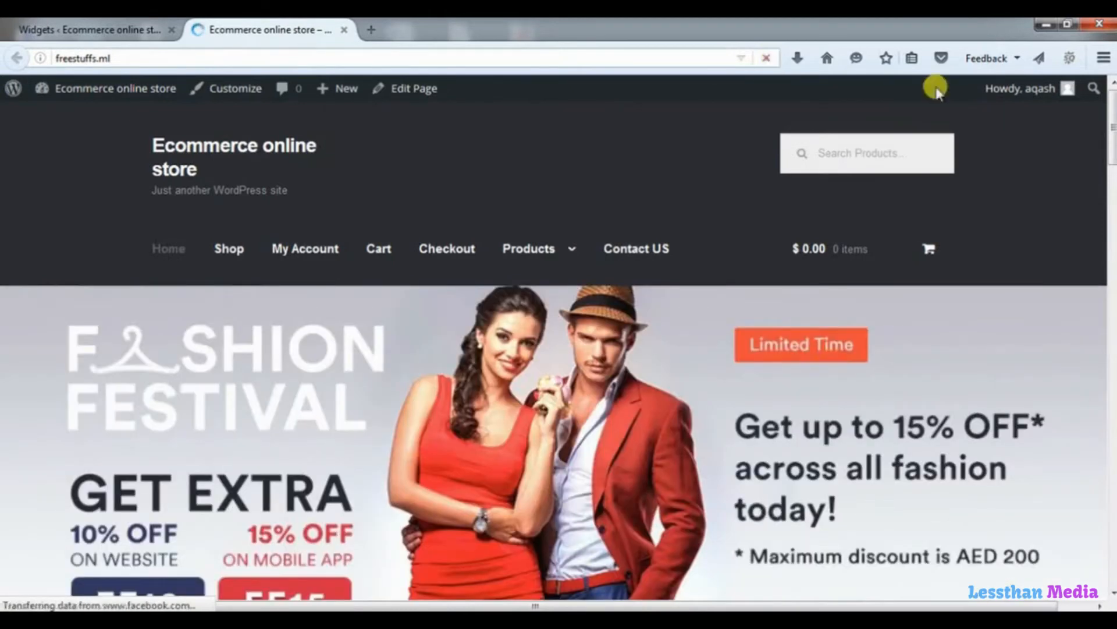
{"action": "left_click_drag", "start_coordinate": [1110, 137], "coordinate": [1107, 568]}
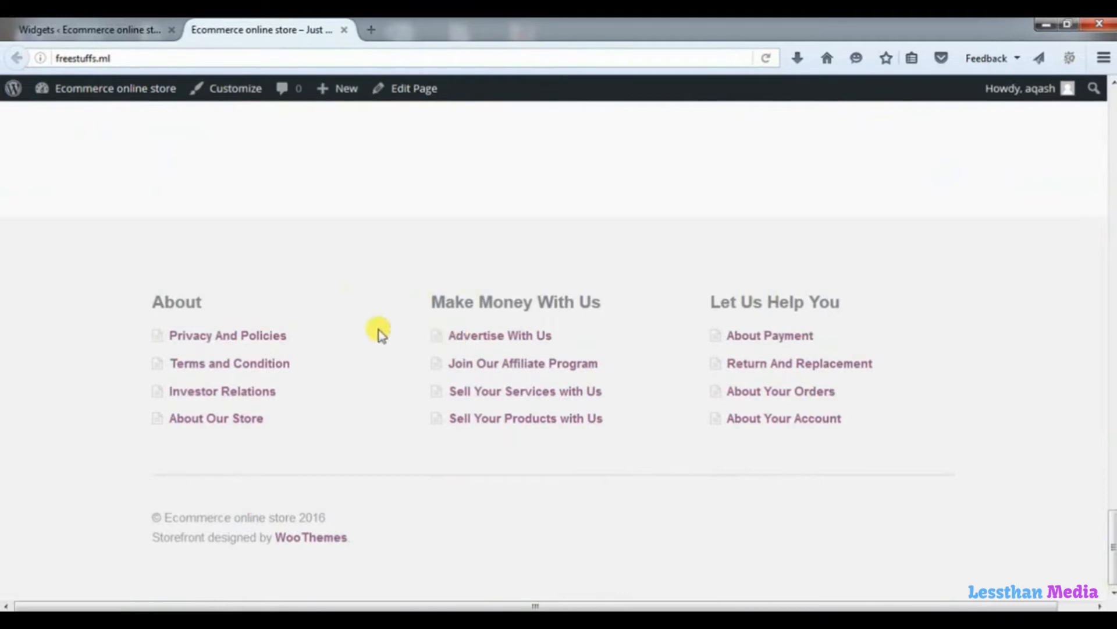
{"action": "scroll", "coordinate": [567, 288], "scroll_direction": "up", "scroll_amount": 1}
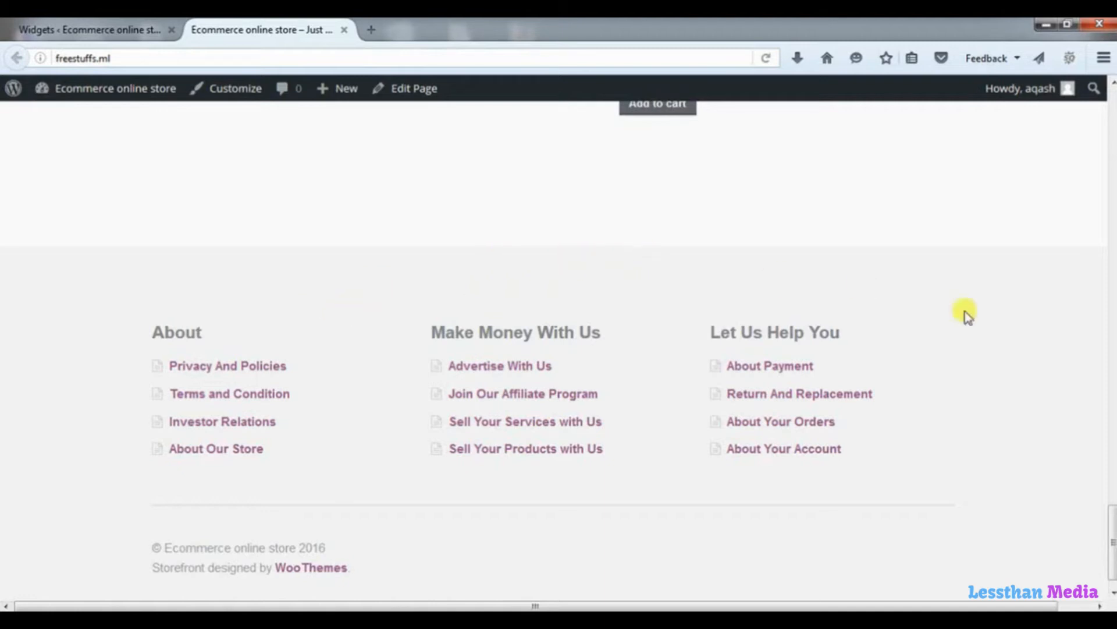
{"action": "left_click_drag", "start_coordinate": [1111, 512], "coordinate": [1080, 110]}
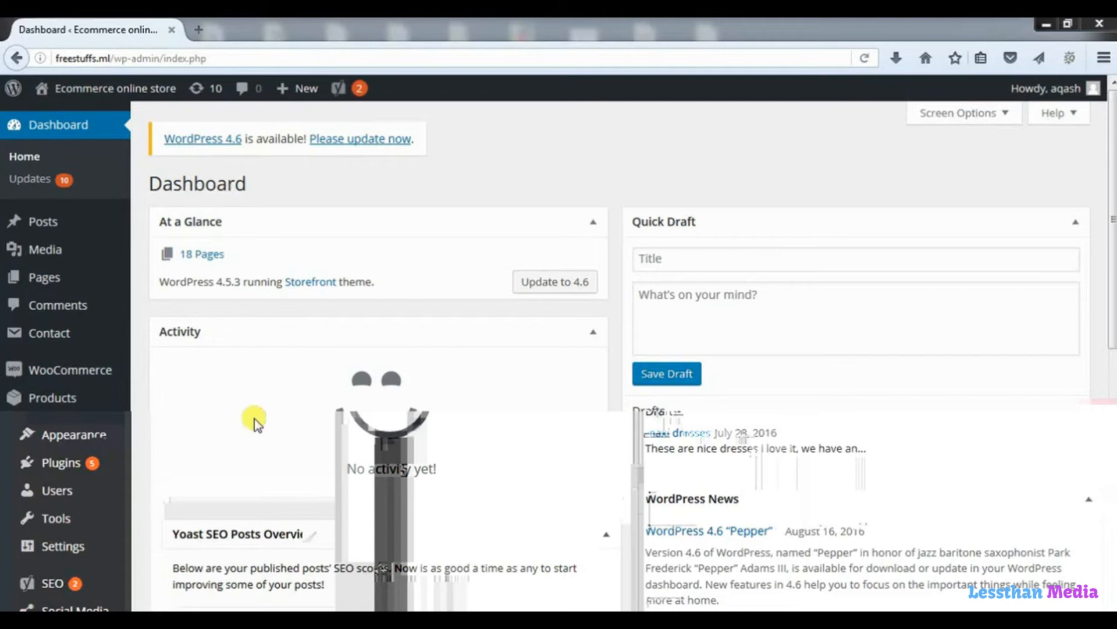
Install and activate the Storefront Site Logo plugin, then go to Appearance > Customize.
{"action": "mouse_move", "coordinate": [83, 463]}
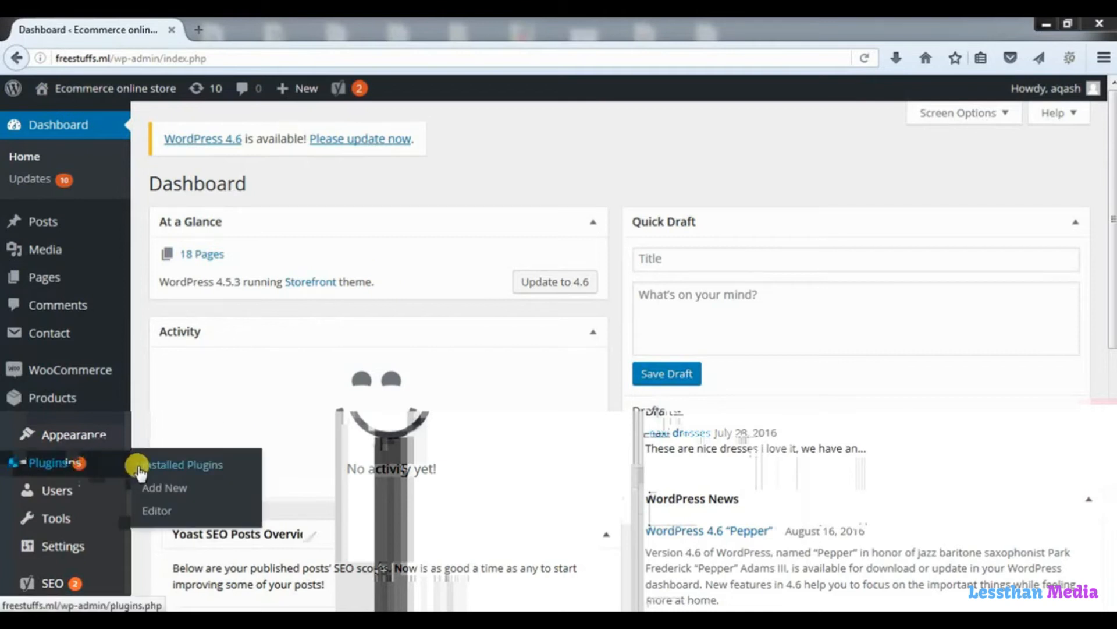
{"action": "left_click", "coordinate": [168, 489]}
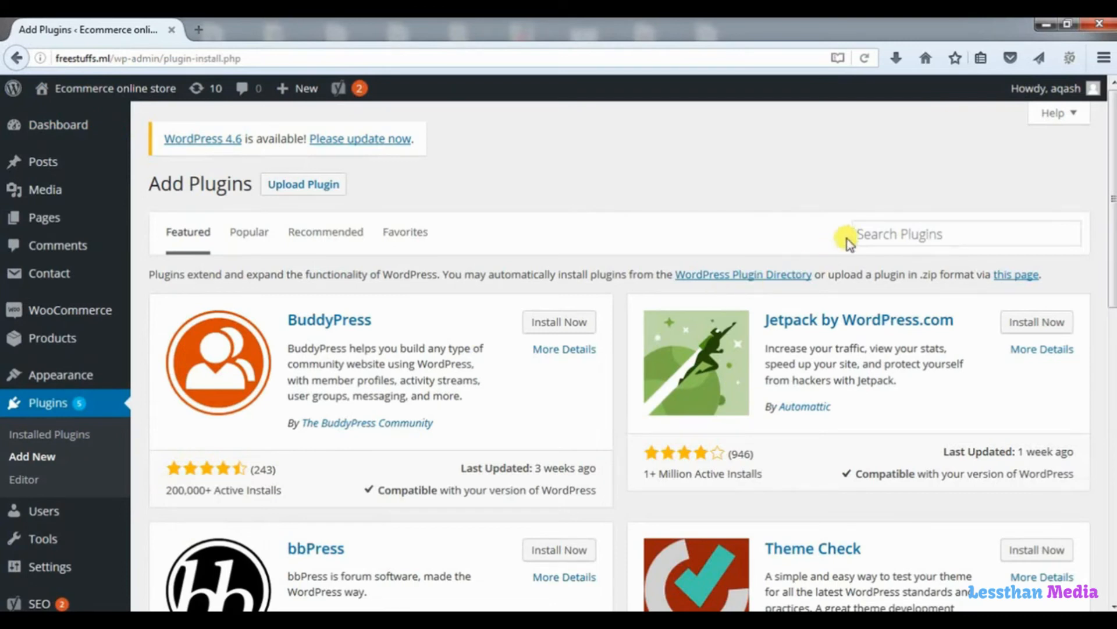
{"action": "left_click", "coordinate": [876, 234]}
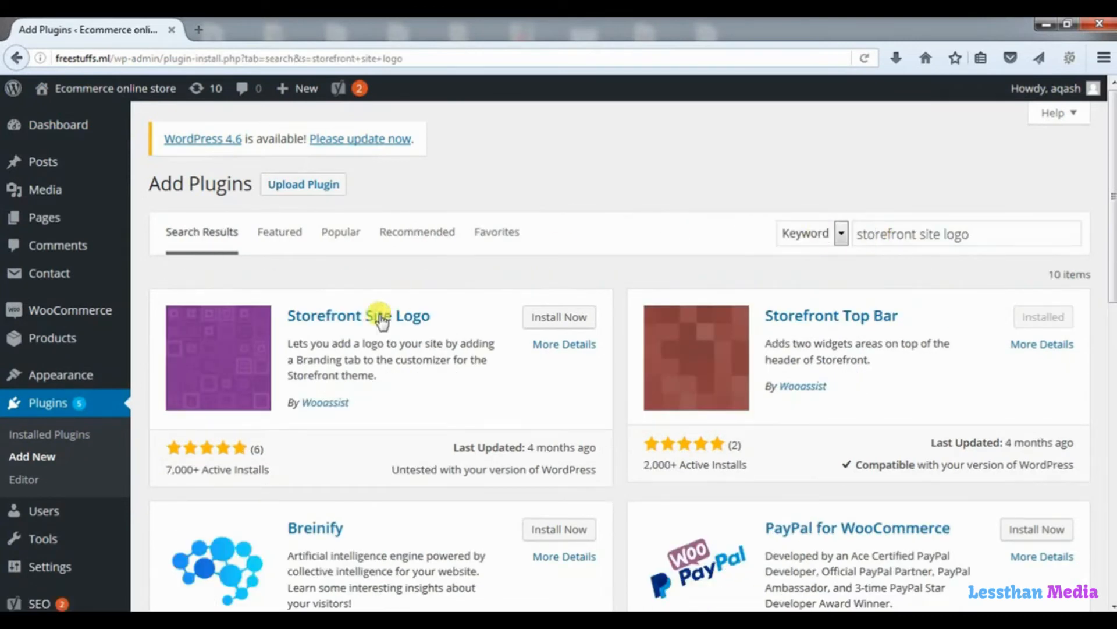
{"action": "left_click", "coordinate": [563, 316]}
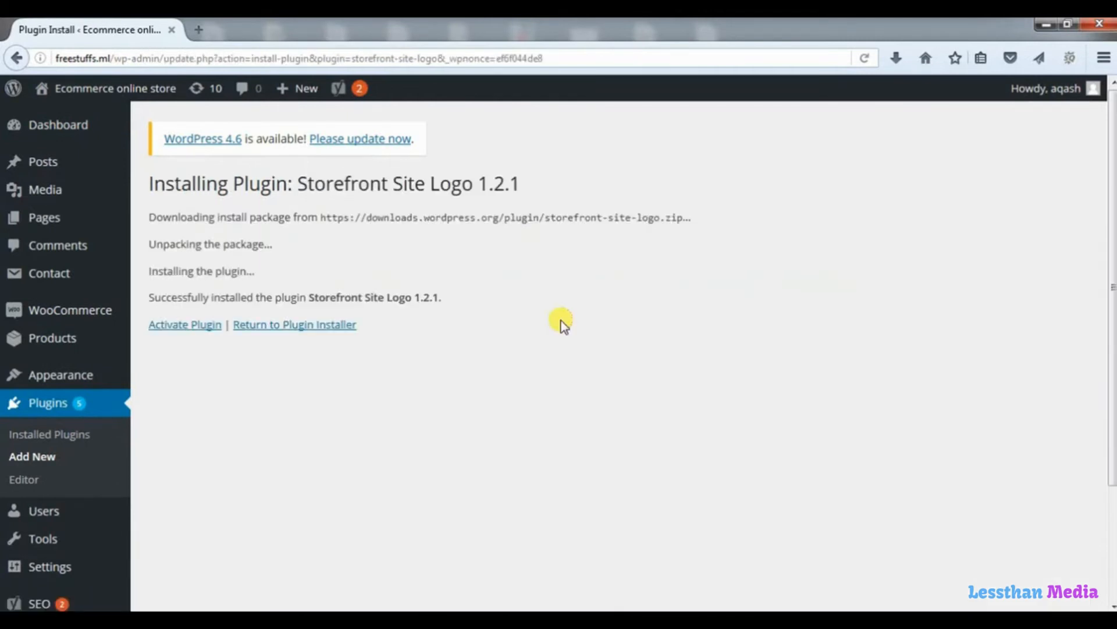
{"action": "left_click", "coordinate": [207, 326]}
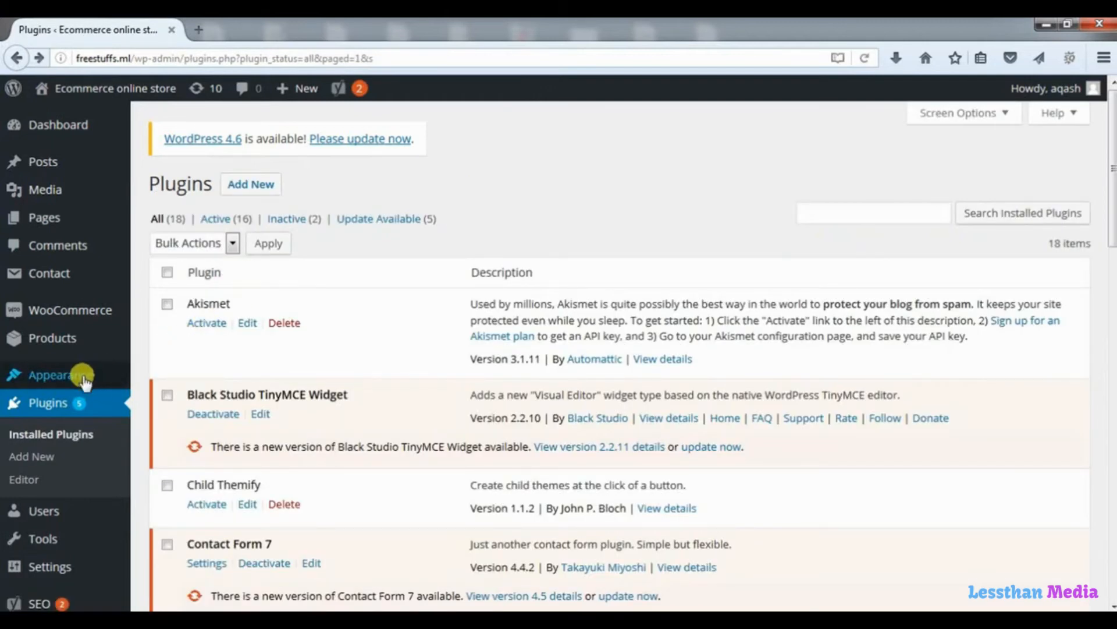
{"action": "mouse_move", "coordinate": [85, 382]}
{"action": "left_click", "coordinate": [173, 401]}
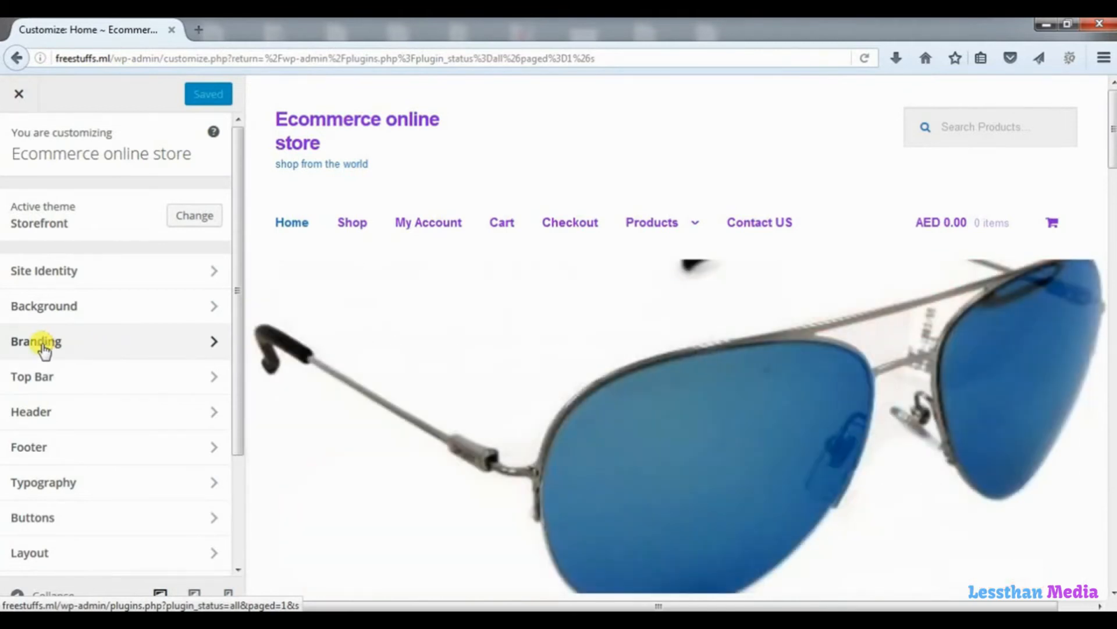
Set the Branding style to Logo image, using the Ecommerce Store logo from the Media Library.
{"action": "left_click", "coordinate": [44, 349]}
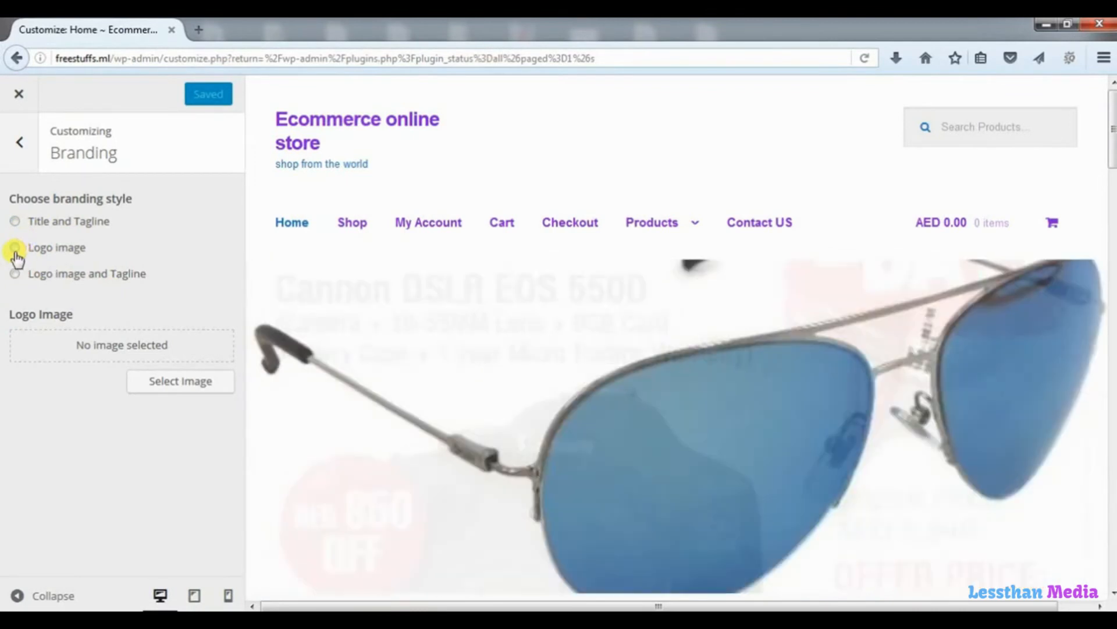
{"action": "left_click", "coordinate": [16, 249]}
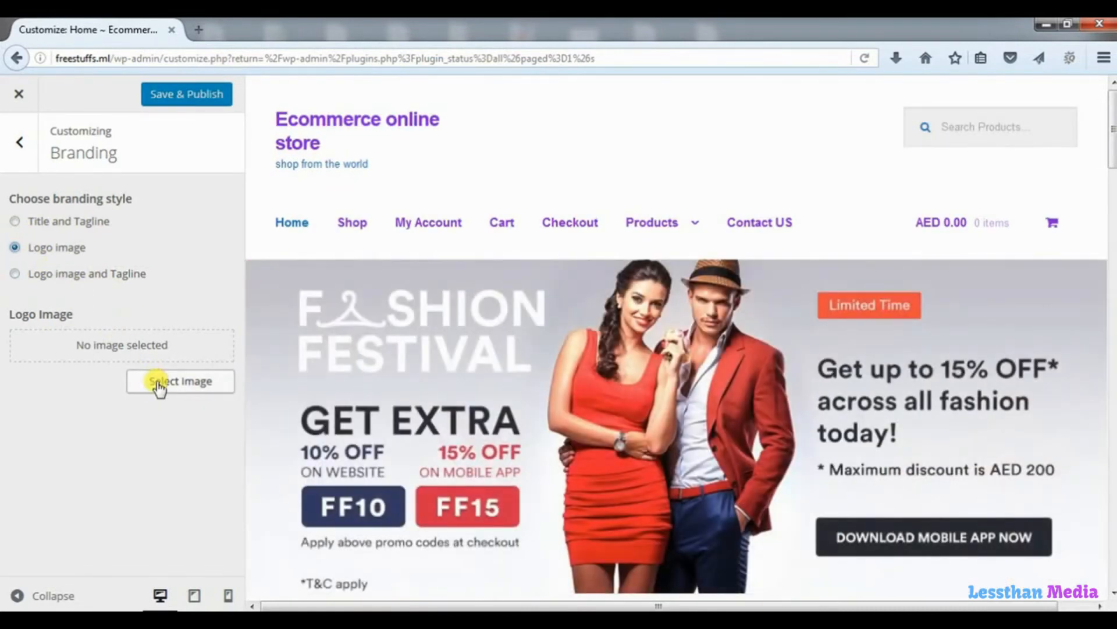
{"action": "left_click", "coordinate": [158, 384]}
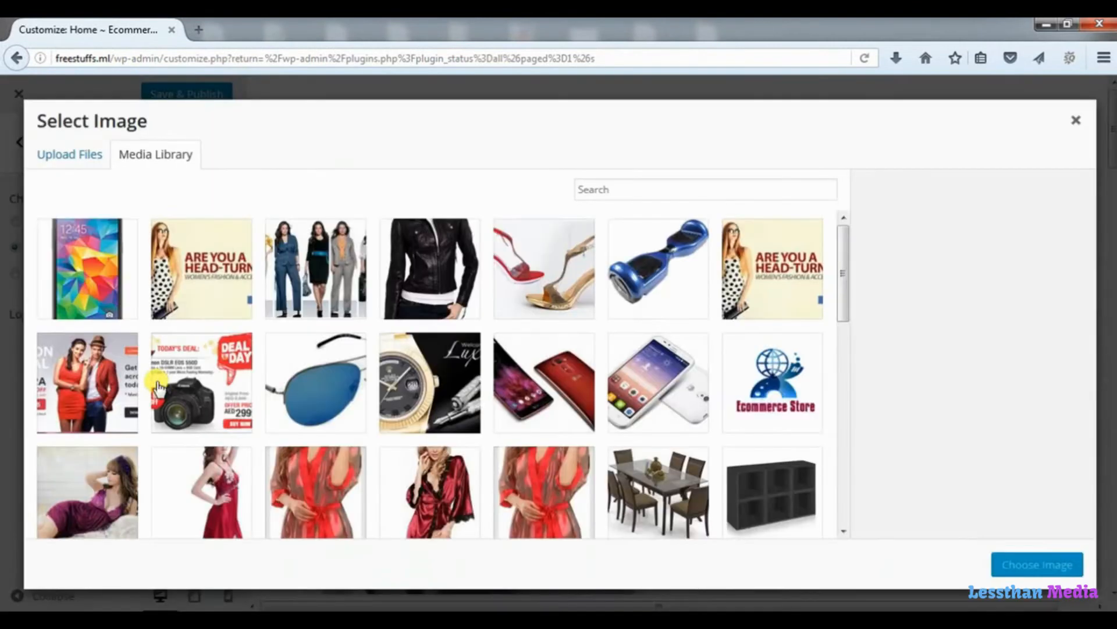
{"action": "left_click", "coordinate": [773, 370]}
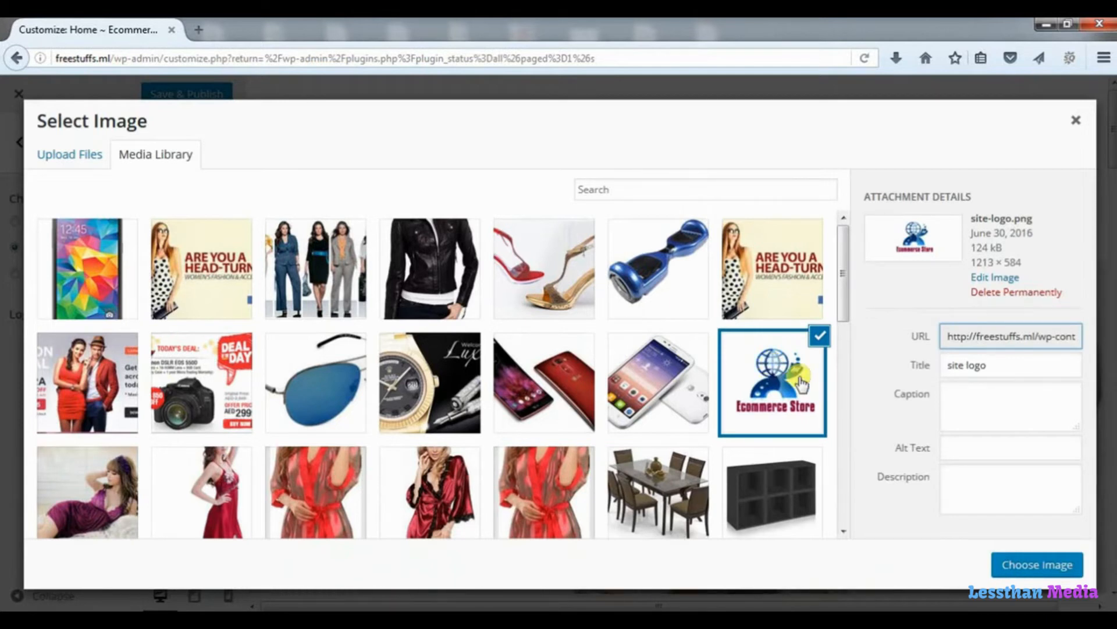
{"action": "left_click", "coordinate": [1045, 564]}
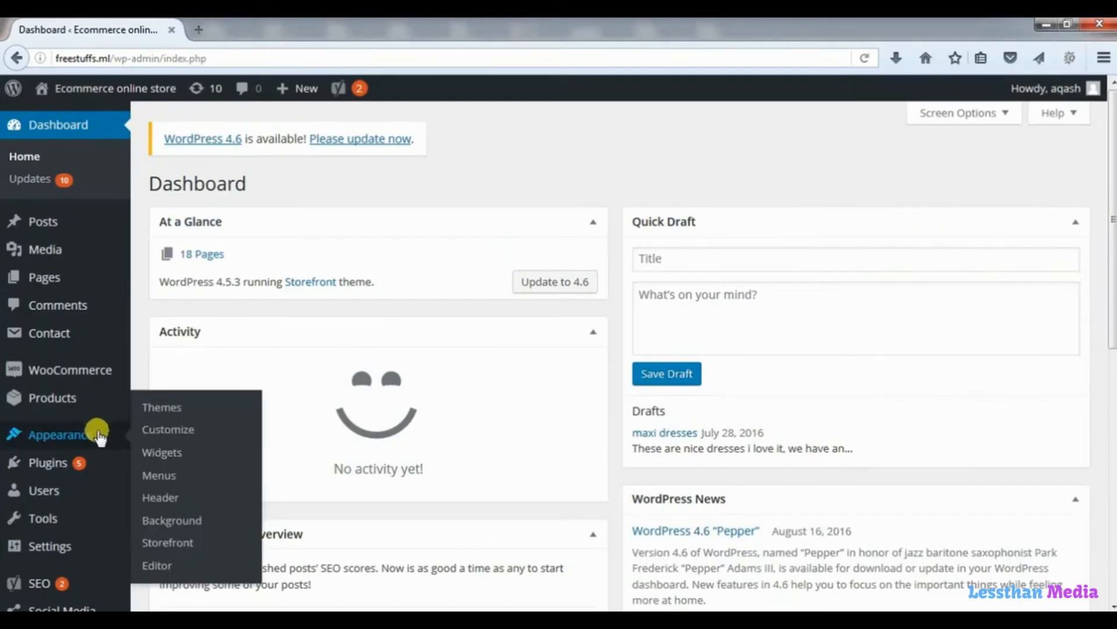
Search for 'storefront top bar', then install and activate the Storefront Top Bar plugin.
{"action": "mouse_move", "coordinate": [87, 465]}
{"action": "left_click", "coordinate": [156, 488]}
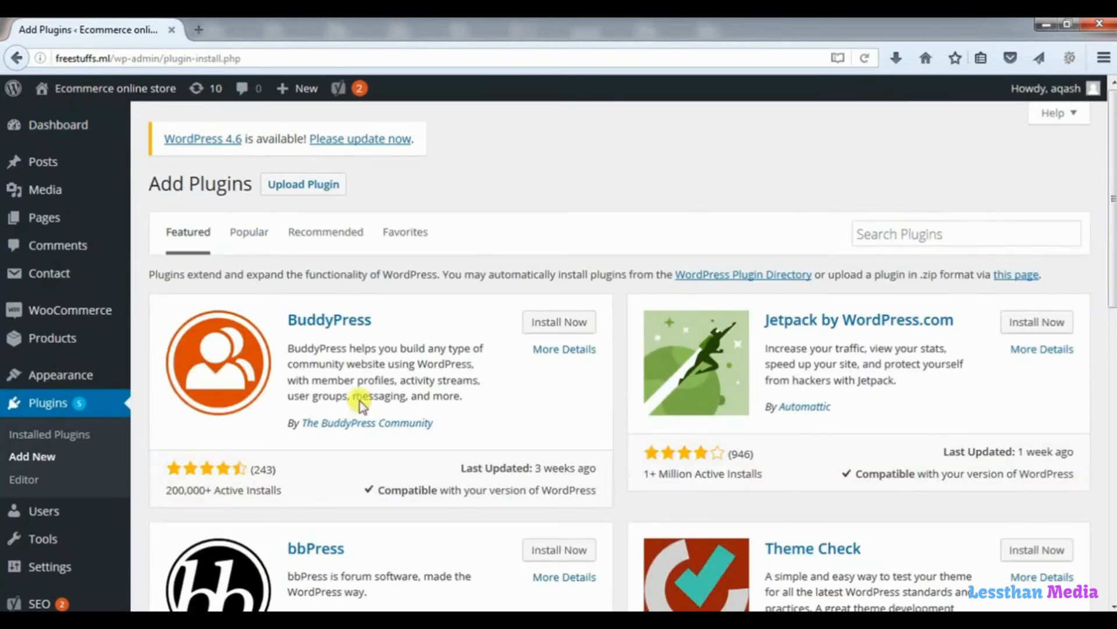
{"action": "left_click", "coordinate": [883, 232]}
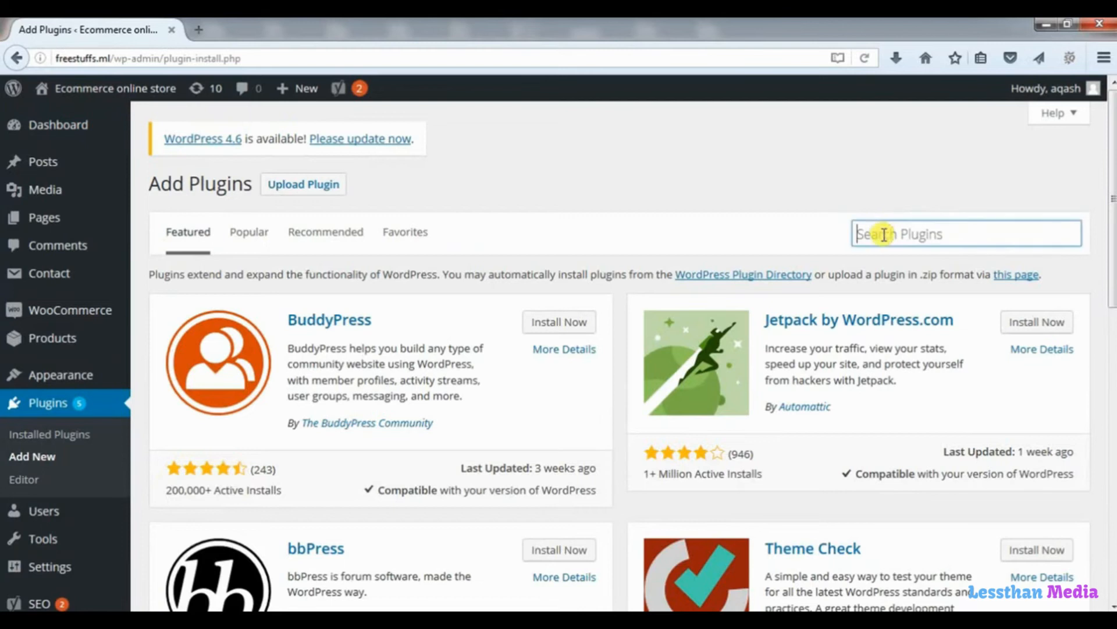
{"action": "type", "text": "storefront top bar"}
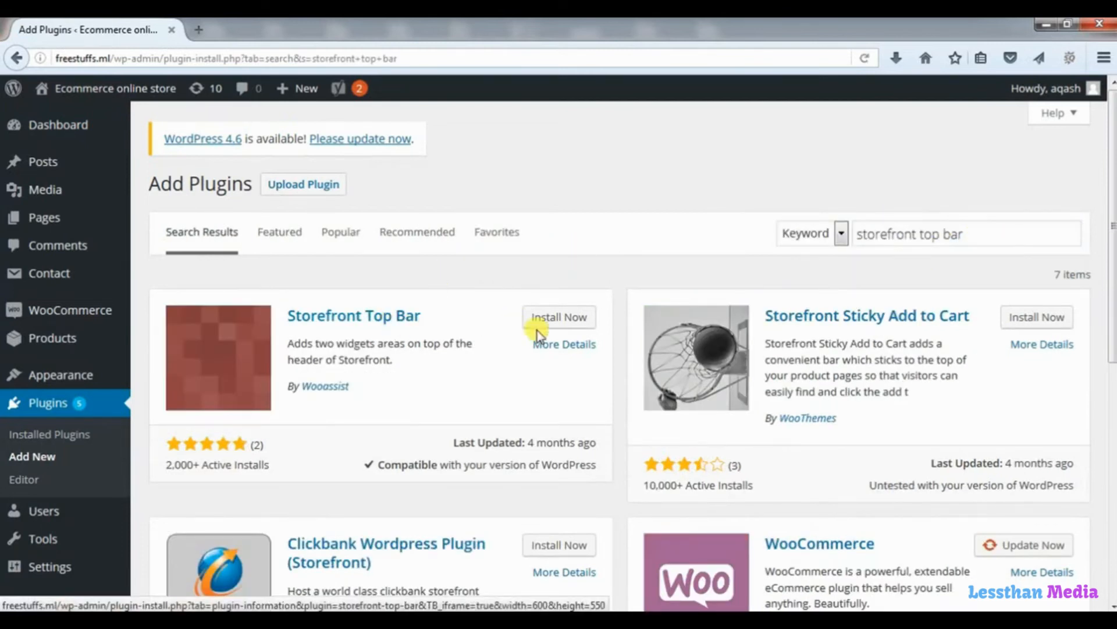
{"action": "left_click", "coordinate": [554, 327]}
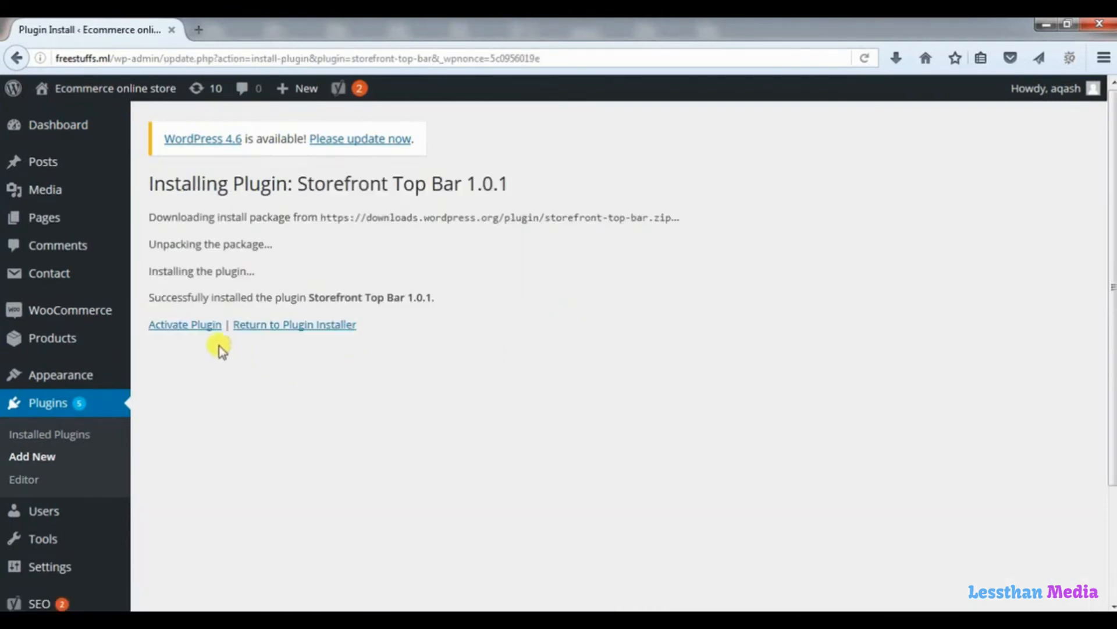
{"action": "left_click", "coordinate": [209, 326]}
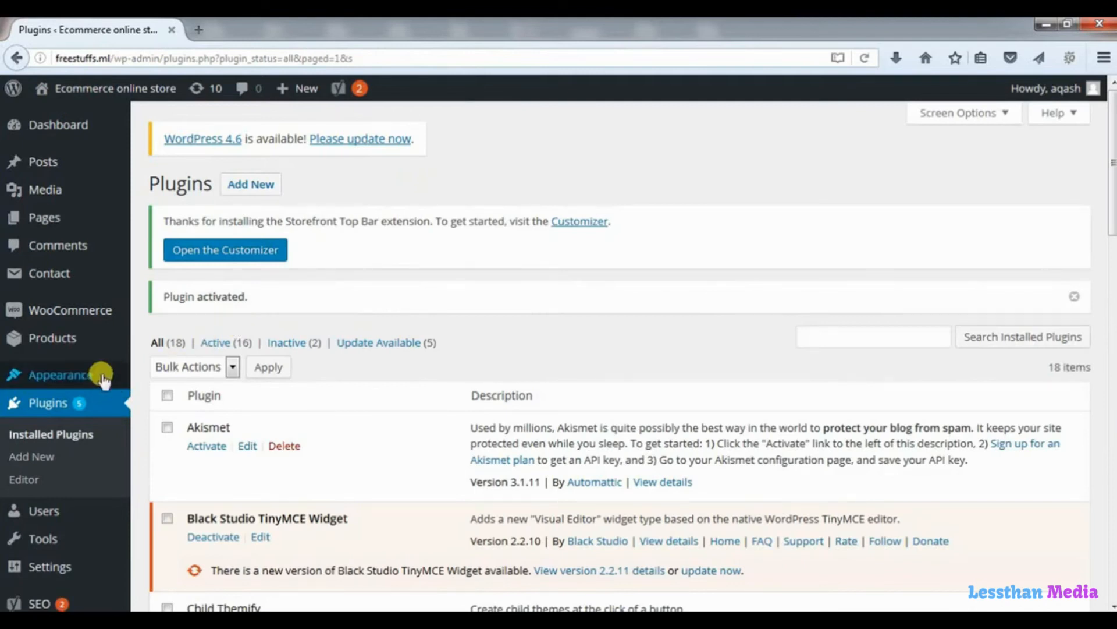
Go to Appearance > Widgets and scroll through the available widgets list.
{"action": "mouse_move", "coordinate": [93, 374]}
{"action": "left_click", "coordinate": [167, 428]}
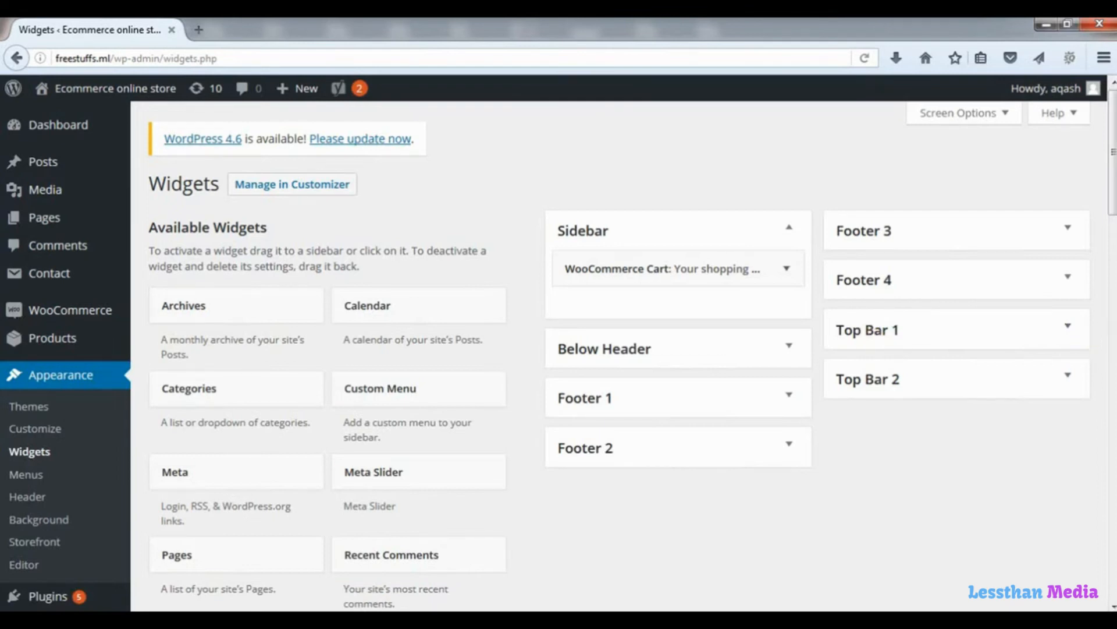
{"action": "left_click_drag", "start_coordinate": [1110, 215], "coordinate": [1111, 307]}
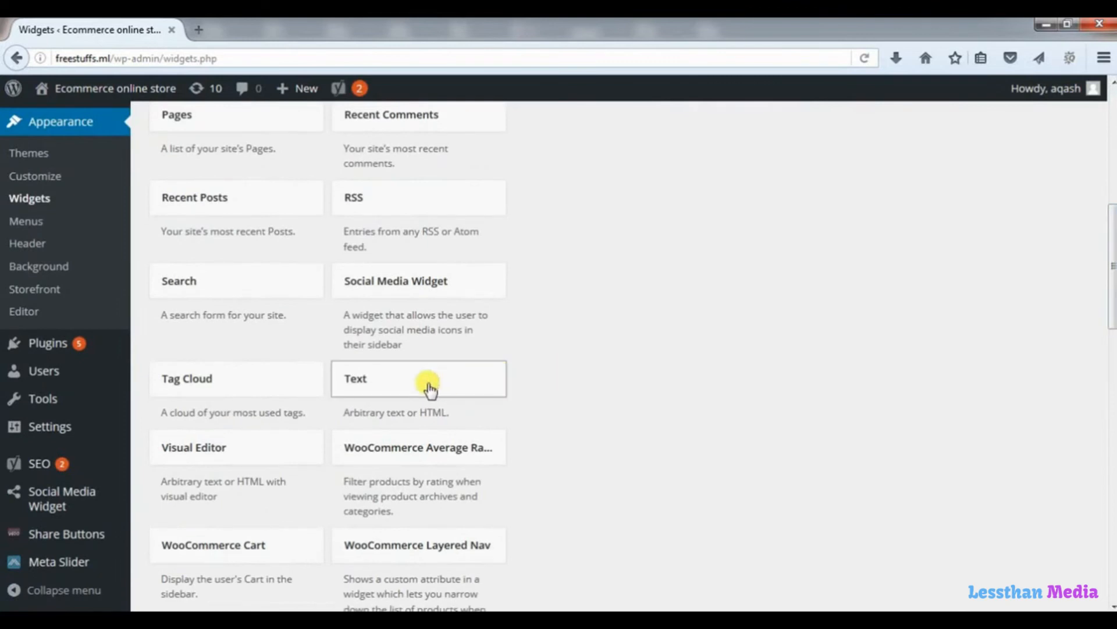
Save a Text widget in Top Bar 2 reading 'call us for any thing' plus the contact phone numbers.
{"action": "left_click_drag", "start_coordinate": [438, 379], "coordinate": [947, 269]}
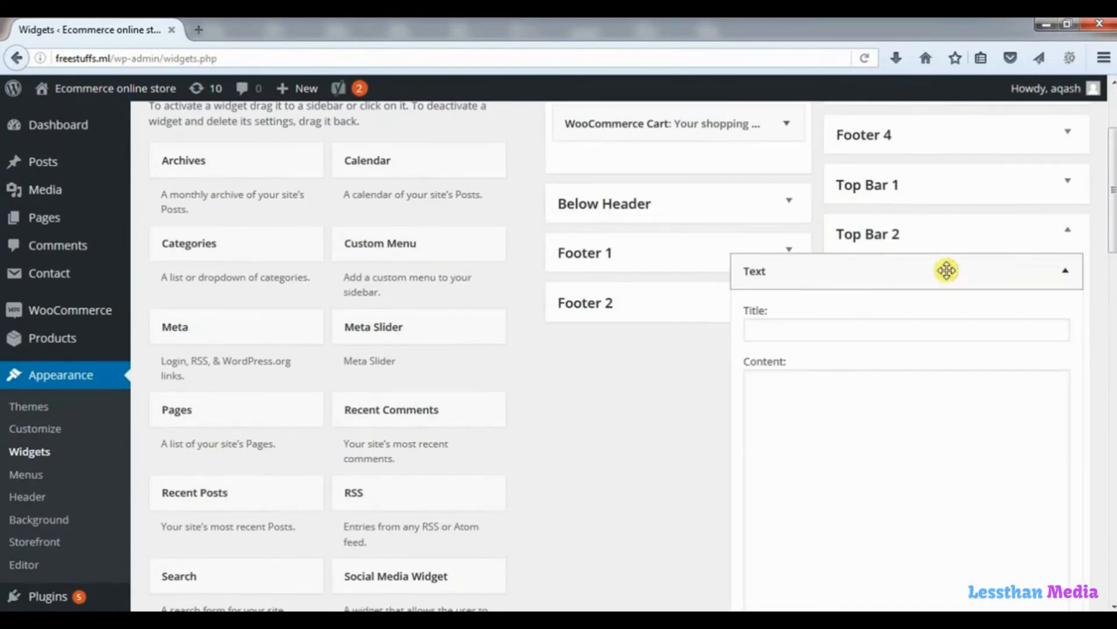
{"action": "left_click", "coordinate": [805, 392]}
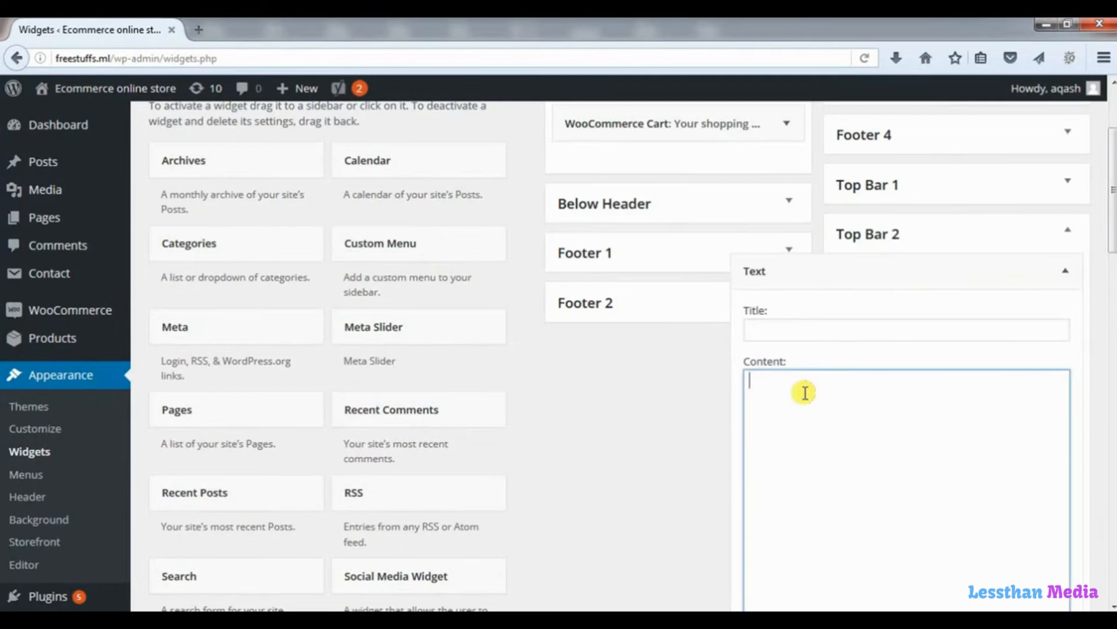
{"action": "type", "text": "call us for any thing"}
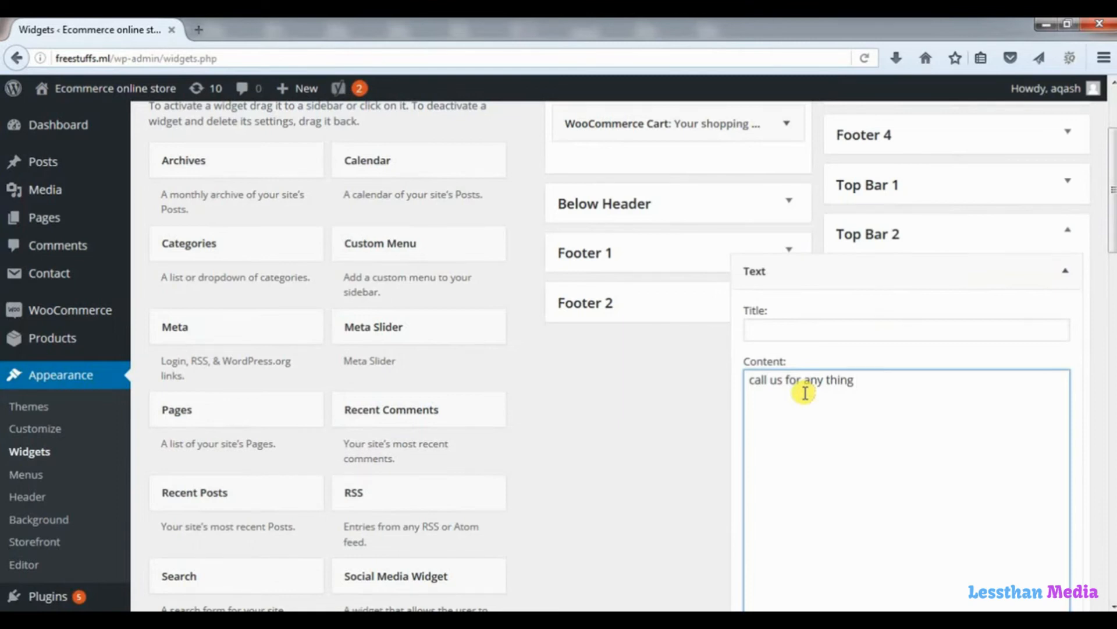
{"action": "key", "text": "ctrl+v"}
{"action": "left_click_drag", "start_coordinate": [1109, 249], "coordinate": [1109, 320]}
{"action": "left_click", "coordinate": [1047, 428]}
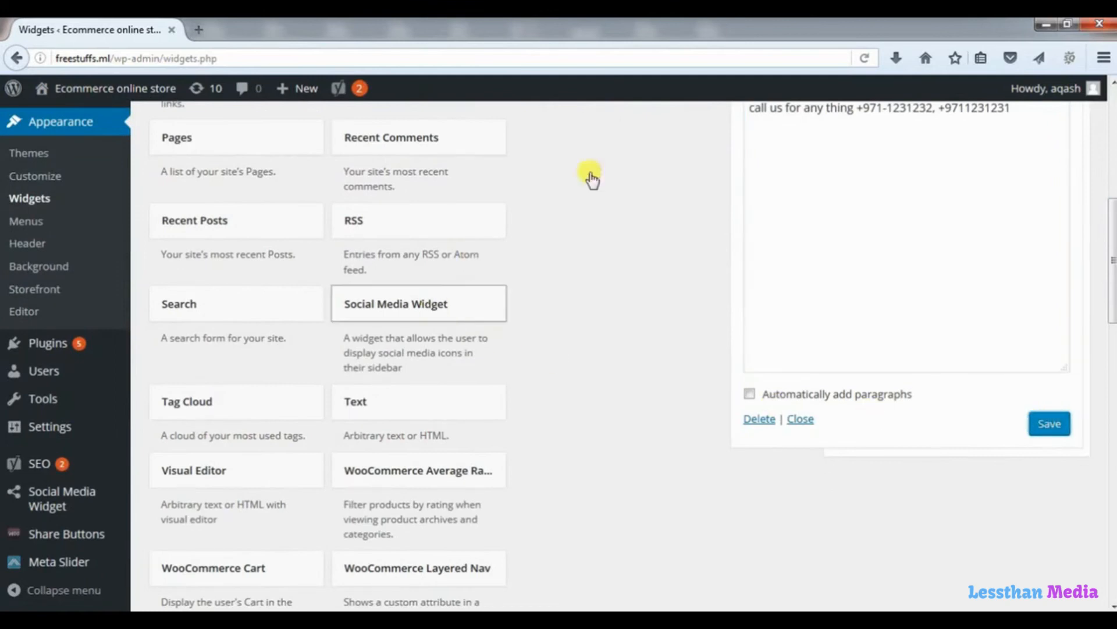
{"action": "scroll", "coordinate": [873, 84], "scroll_direction": "up", "scroll_amount": 3}
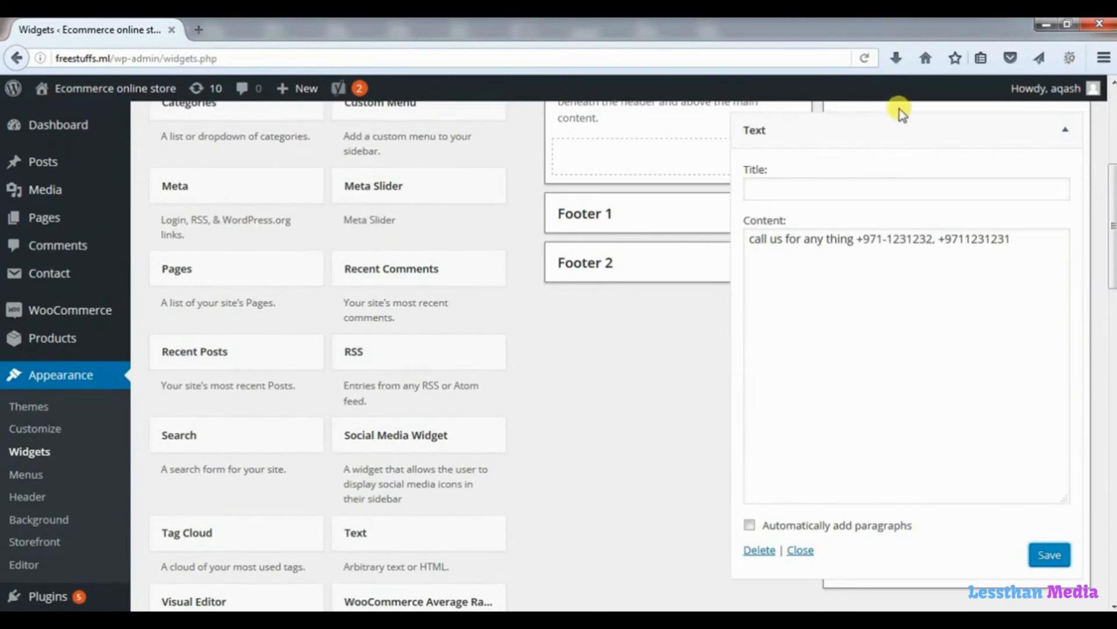
{"action": "scroll", "coordinate": [898, 110], "scroll_direction": "up", "scroll_amount": 5}
Add a Social Media Widget to Top Bar 1 and clear its Follow Us! title.
{"action": "left_click_drag", "start_coordinate": [926, 388], "coordinate": [948, 431]}
{"action": "left_click_drag", "start_coordinate": [916, 494], "coordinate": [800, 512]}
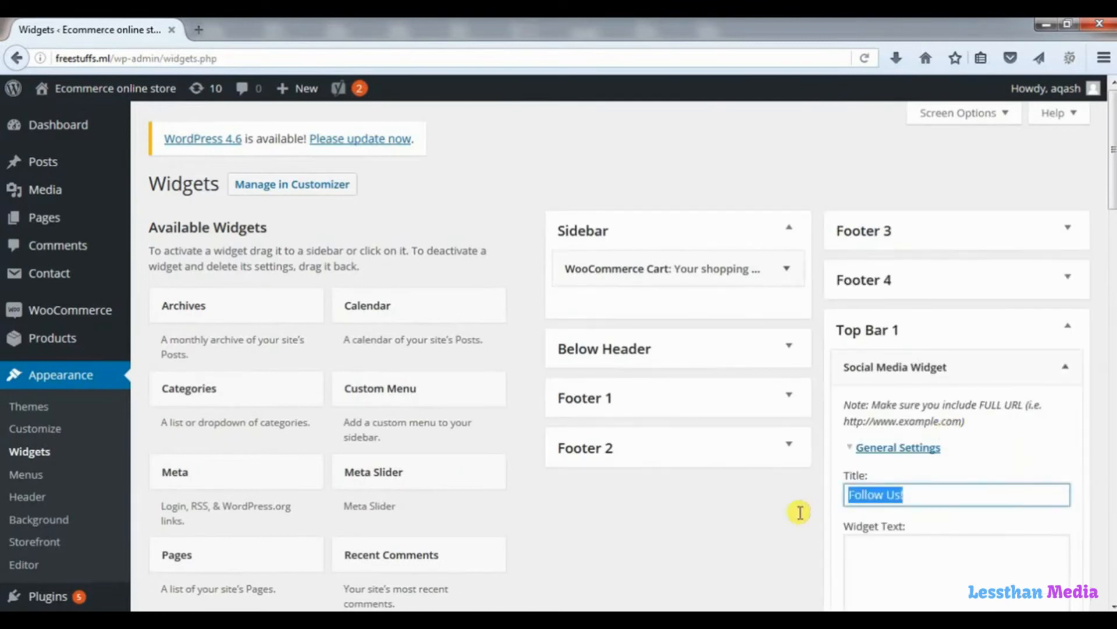
{"action": "key", "text": "BackSpace"}
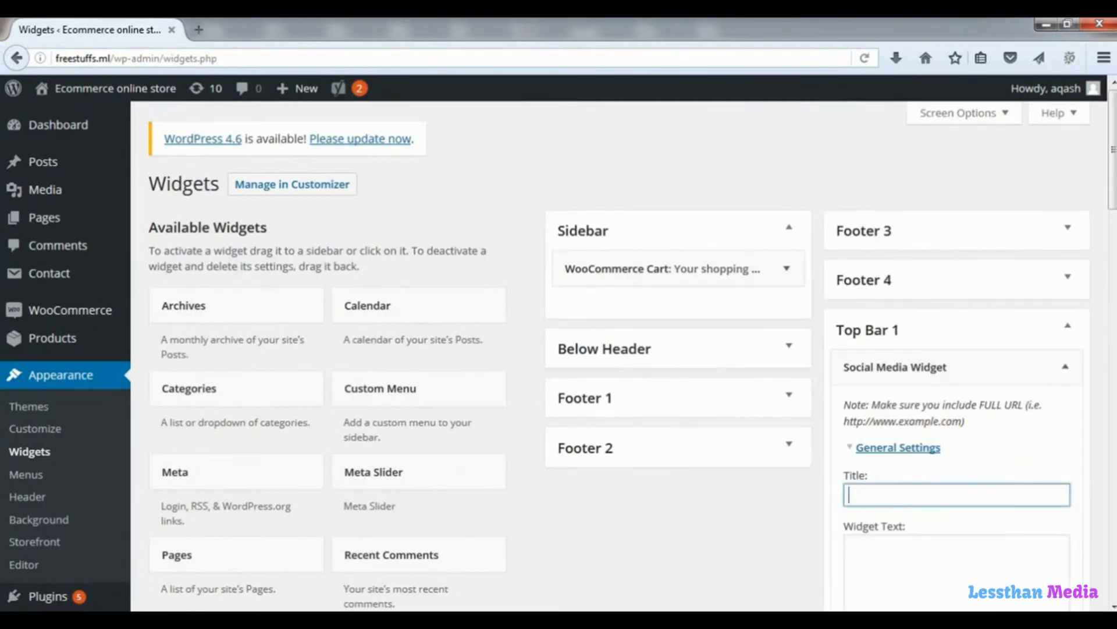
{"action": "left_click_drag", "start_coordinate": [1113, 180], "coordinate": [1112, 337]}
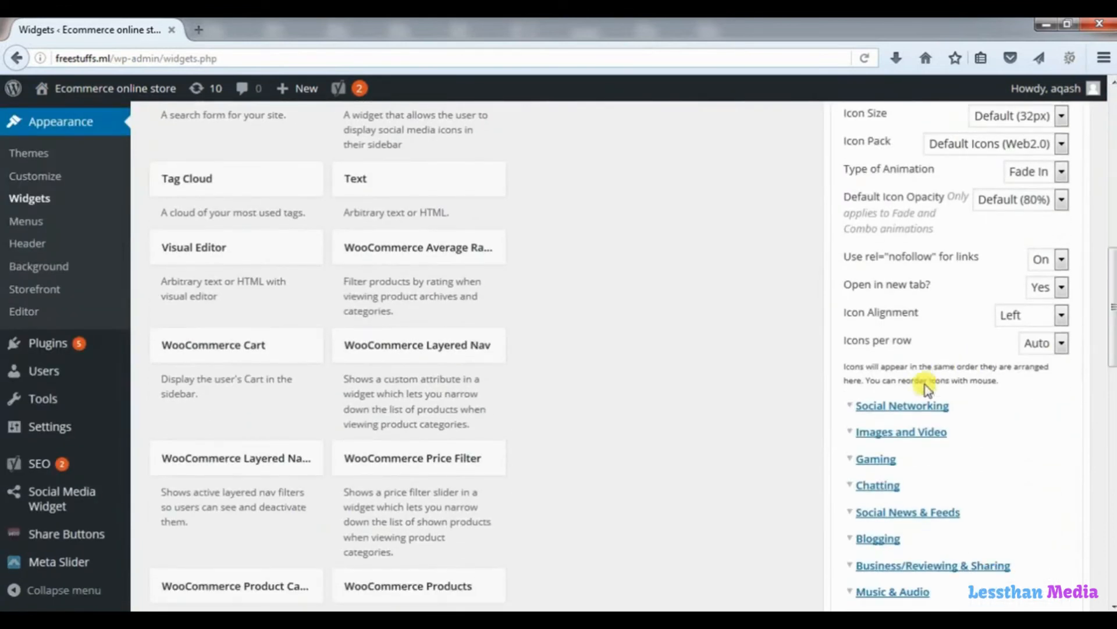
{"action": "left_click", "coordinate": [894, 407]}
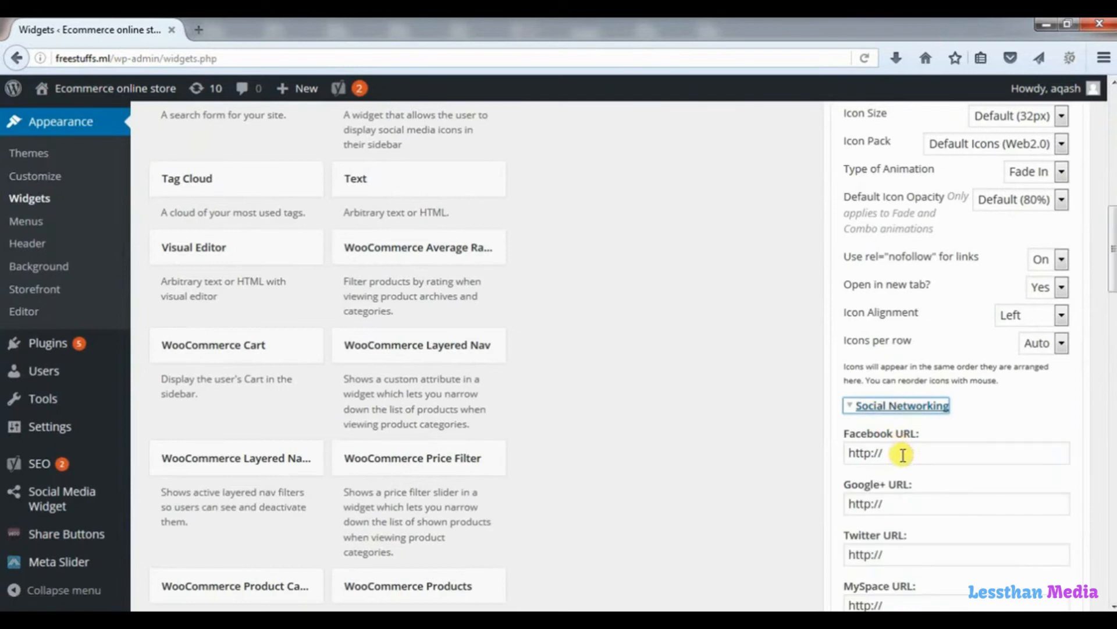
{"action": "key", "text": "Tab"}
{"action": "type", "text": "www.facebook.com"}
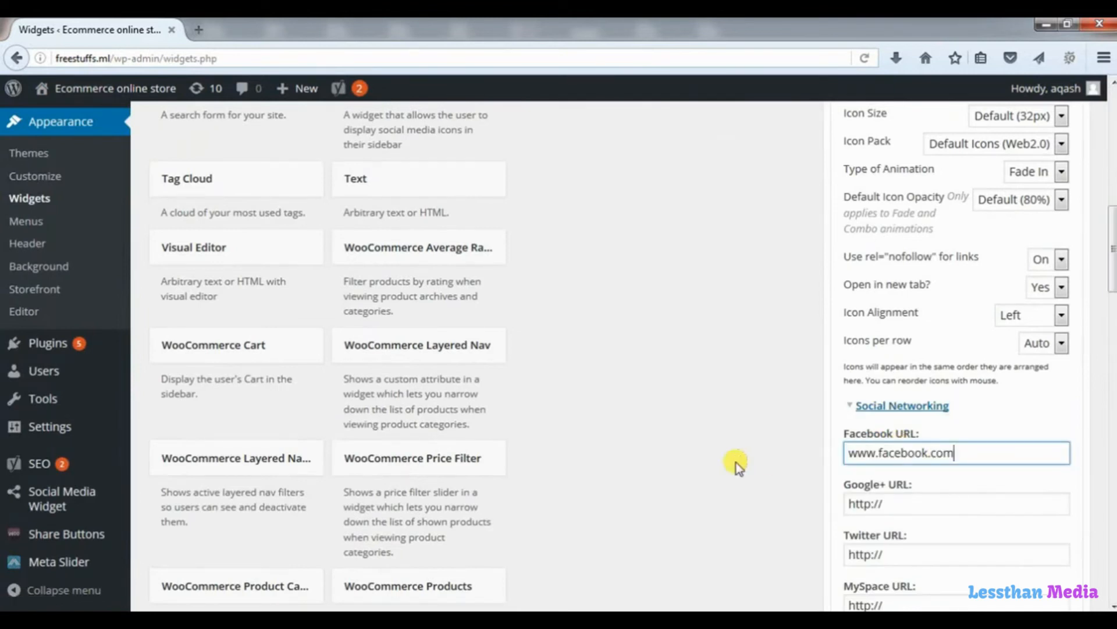
{"action": "key", "text": "Tab"}
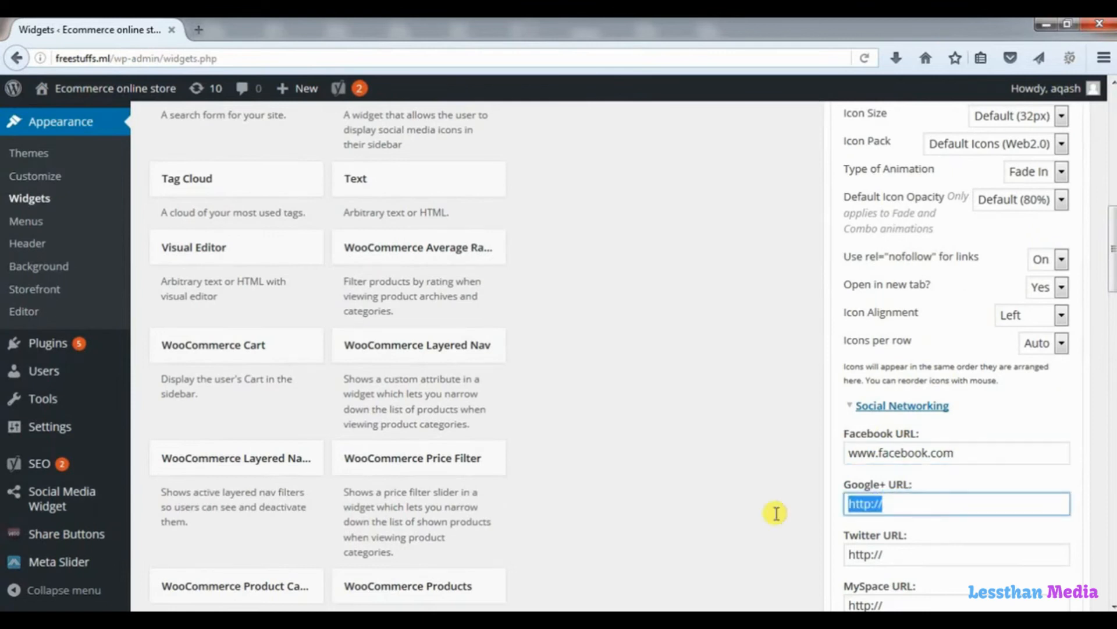
{"action": "type", "text": "www.facebook.com"}
{"action": "key", "text": "Tab"}
{"action": "type", "text": "www.facebook.com"}
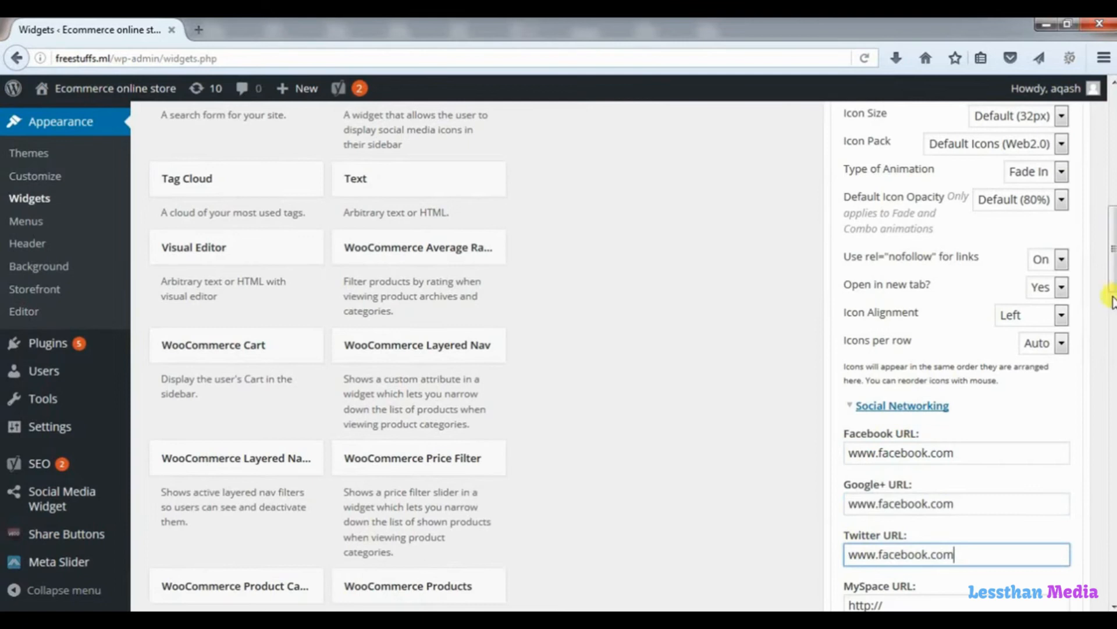
{"action": "left_click_drag", "start_coordinate": [1112, 294], "coordinate": [1112, 338]}
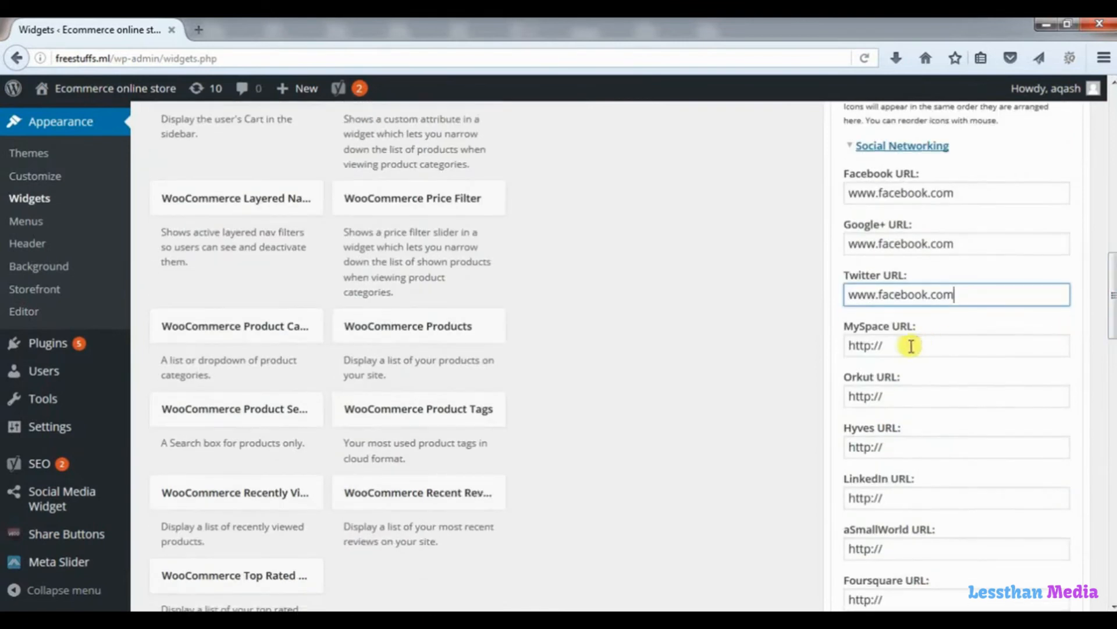
{"action": "left_click_drag", "start_coordinate": [908, 347], "coordinate": [779, 367]}
{"action": "type", "text": "www.facebook.com"}
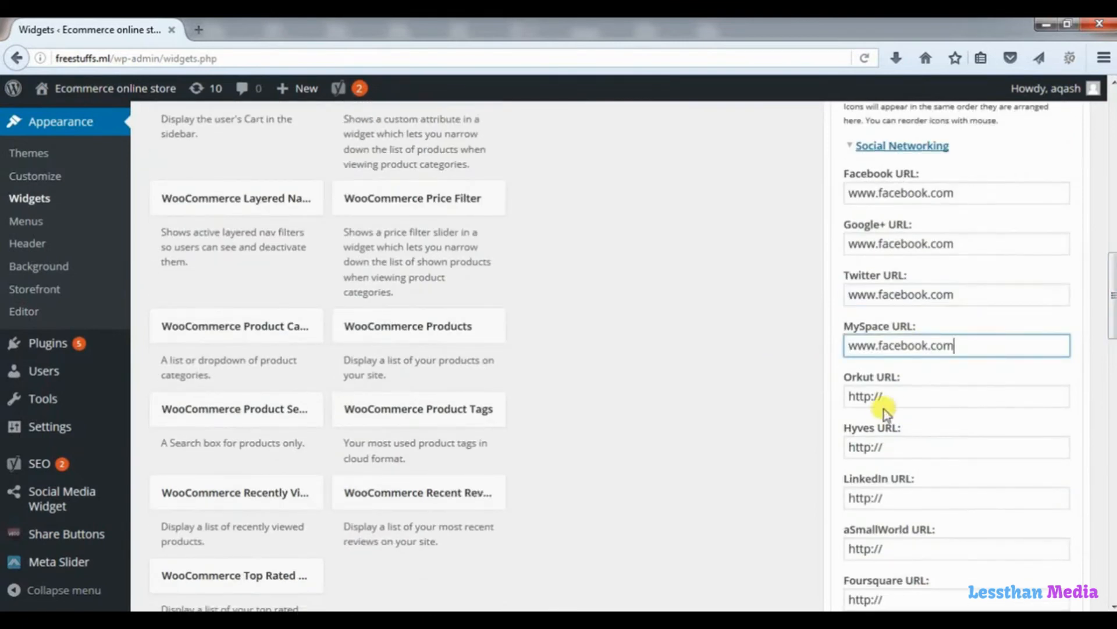
{"action": "left_click_drag", "start_coordinate": [891, 396], "coordinate": [818, 407]}
{"action": "type", "text": "www.facebook.com"}
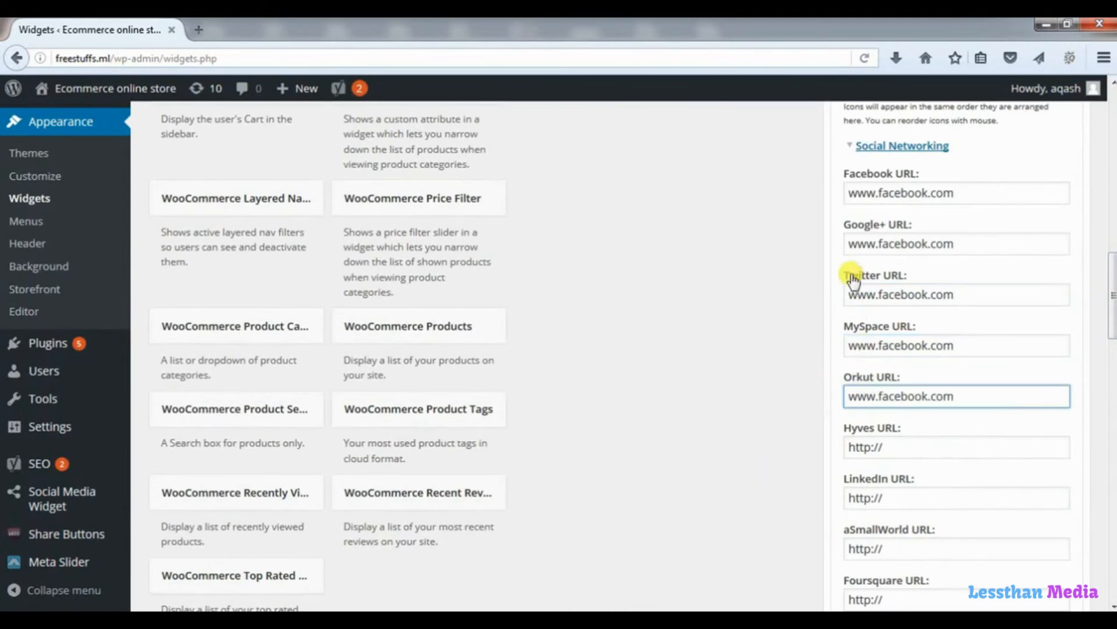
{"action": "left_click_drag", "start_coordinate": [1114, 318], "coordinate": [1114, 498]}
Save the Social Media Widget and reload the store home page to check the top bar.
{"action": "left_click", "coordinate": [1041, 455]}
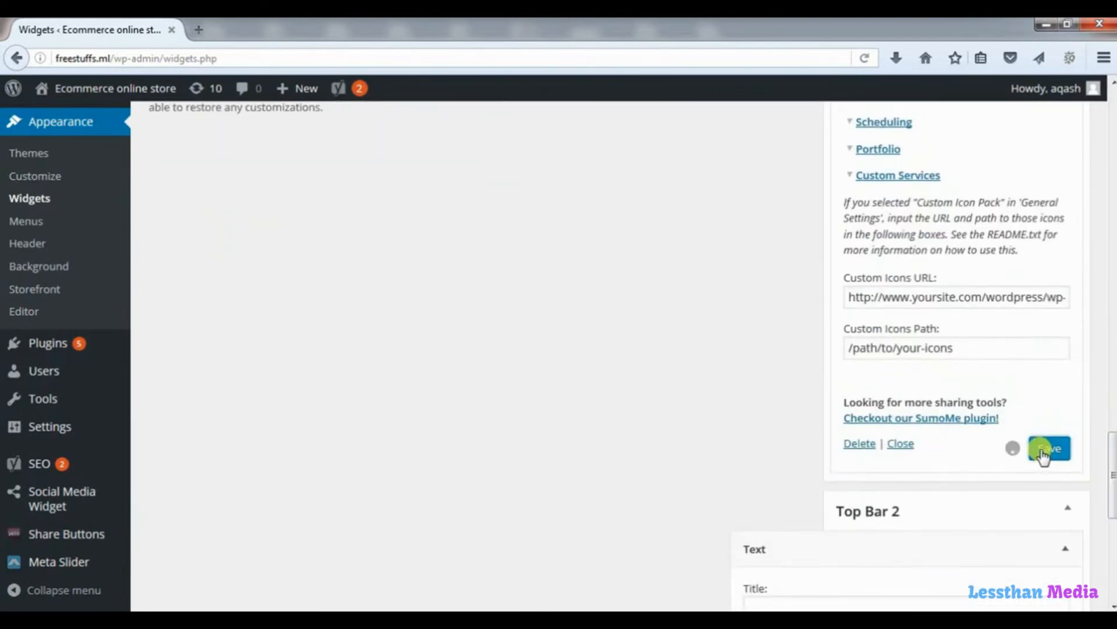
{"action": "scroll", "coordinate": [1040, 449], "scroll_direction": "down", "scroll_amount": 5}
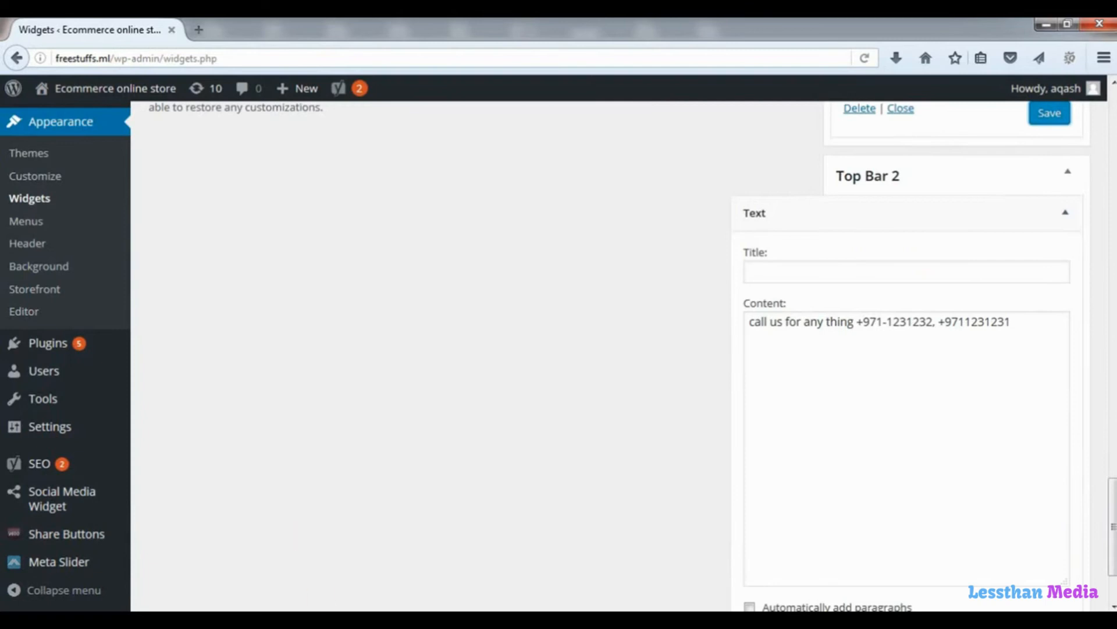
{"action": "left_click", "coordinate": [315, 619]}
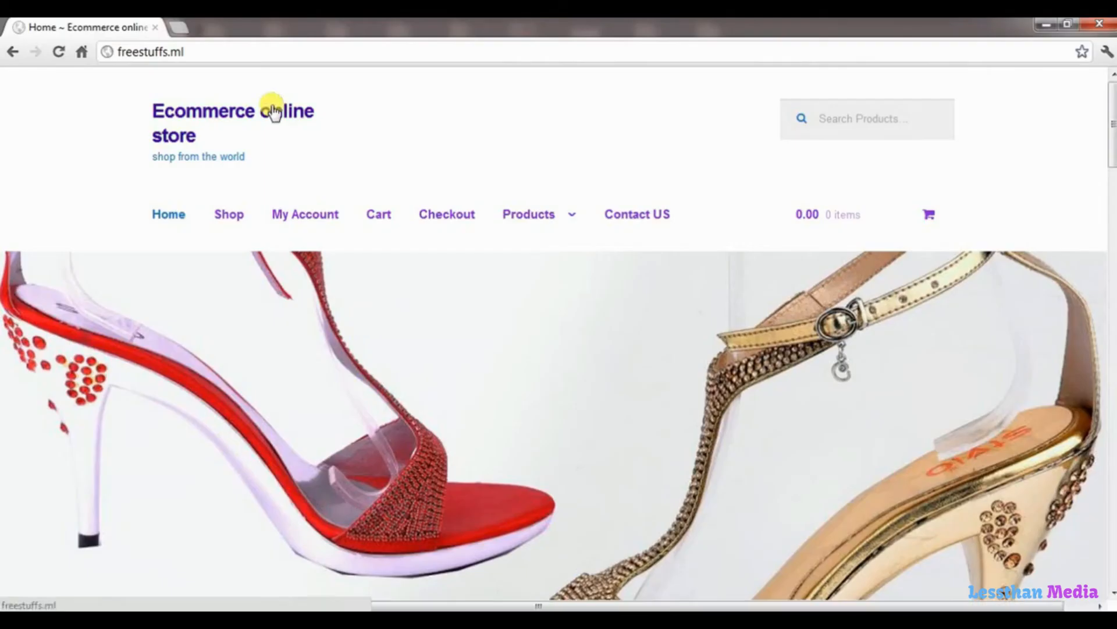
{"action": "left_click", "coordinate": [59, 52]}
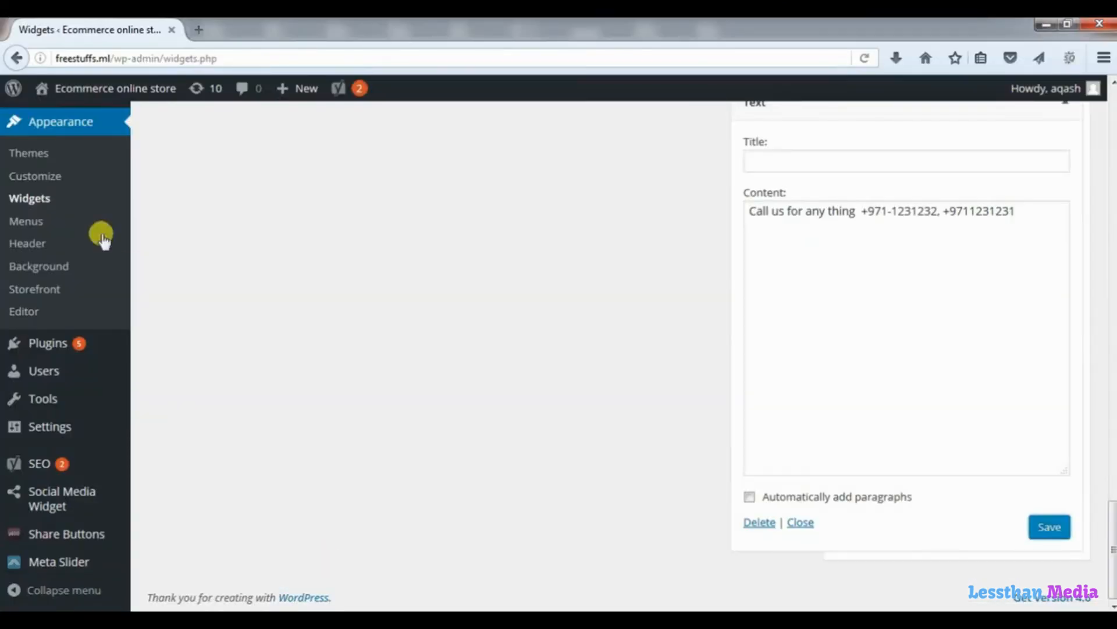
{"action": "left_click", "coordinate": [53, 178]}
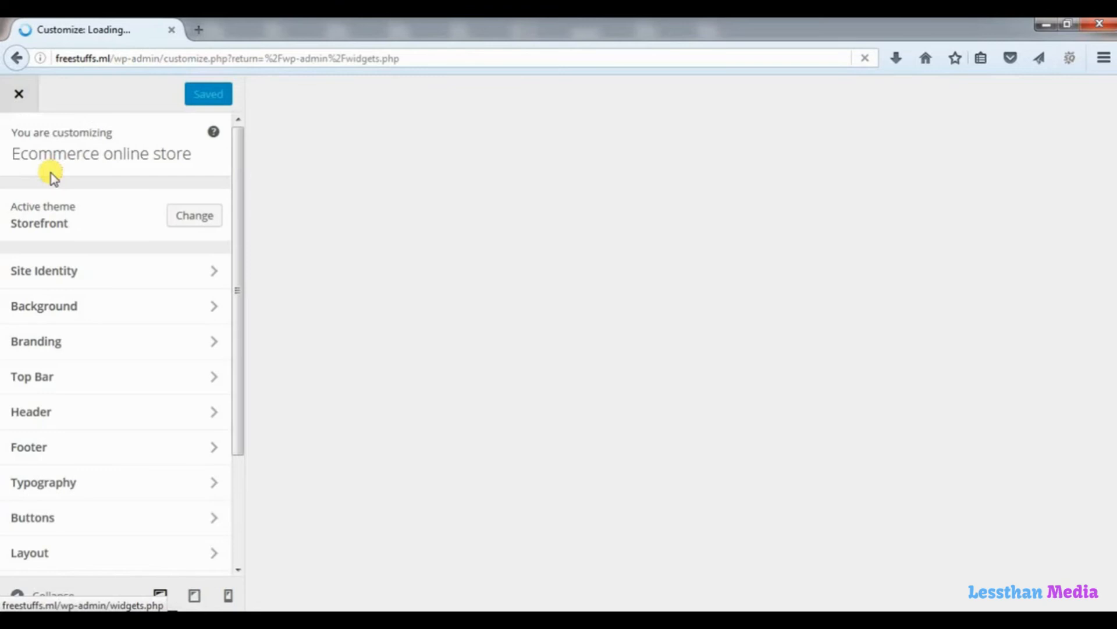
Give the Top Bar a white background and blue #1e73be text, and publish the changes.
{"action": "left_click", "coordinate": [51, 383]}
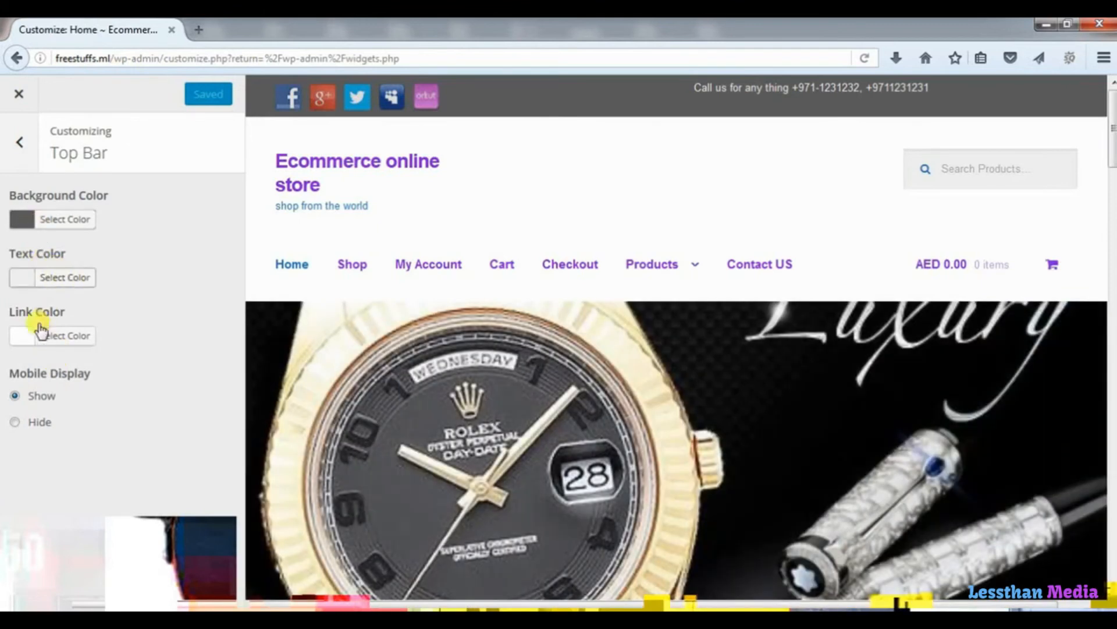
{"action": "left_click", "coordinate": [43, 341]}
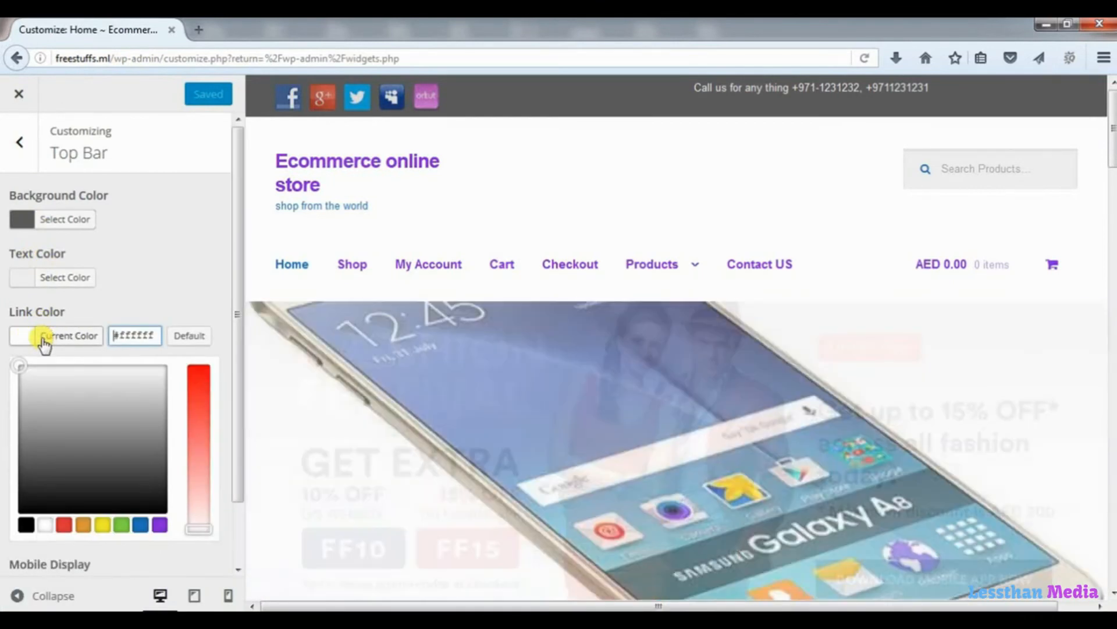
{"action": "left_click", "coordinate": [33, 232]}
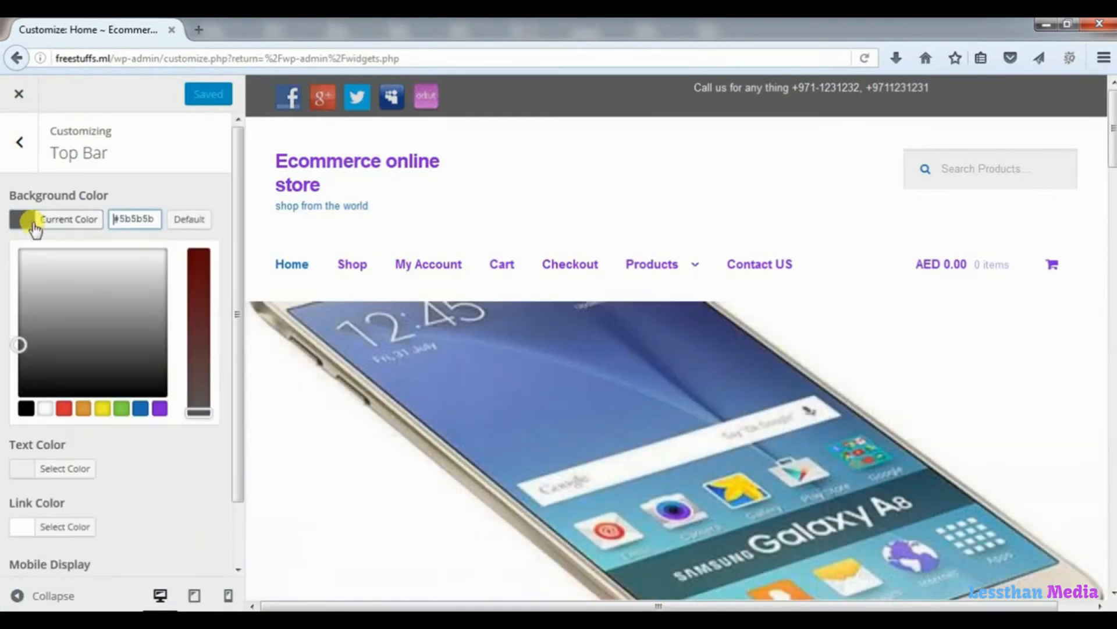
{"action": "left_click", "coordinate": [42, 409]}
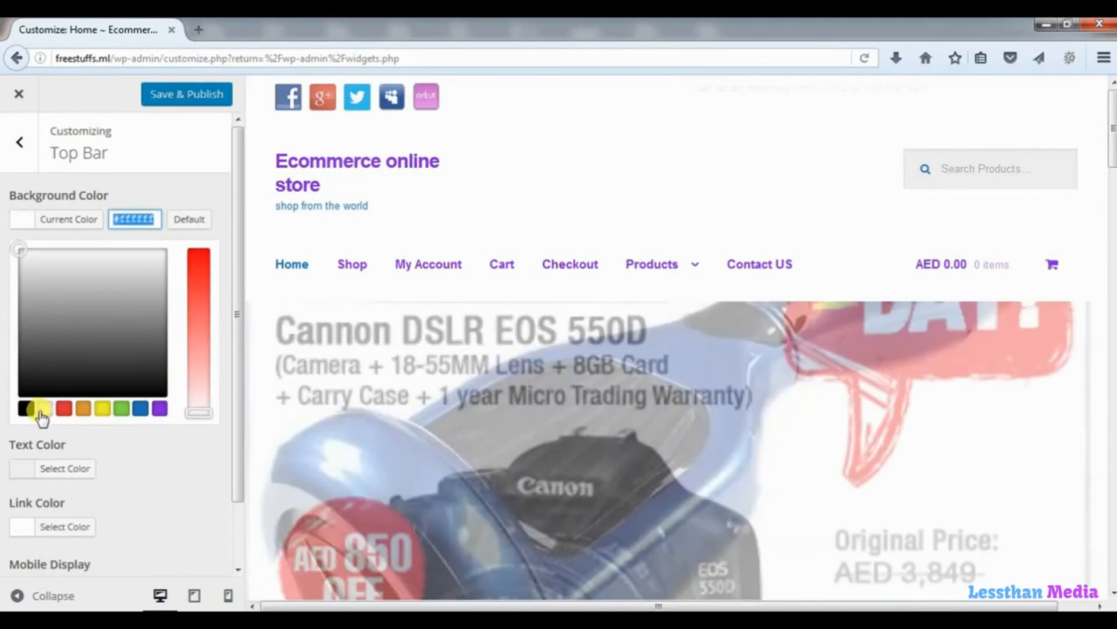
{"action": "left_click", "coordinate": [22, 468]}
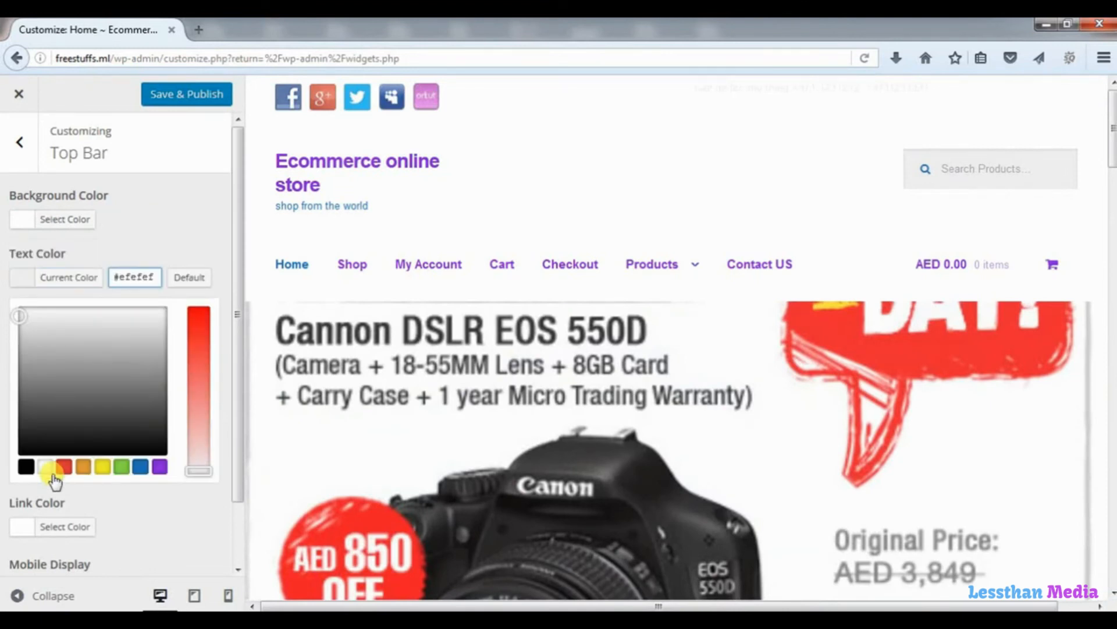
{"action": "left_click", "coordinate": [143, 469]}
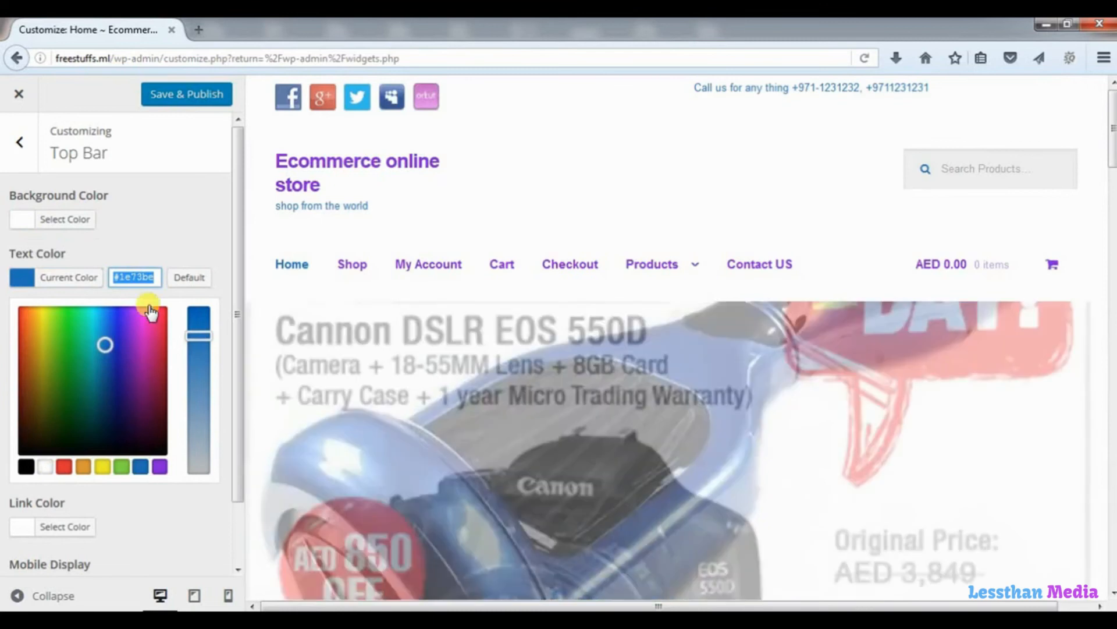
{"action": "left_click", "coordinate": [190, 95]}
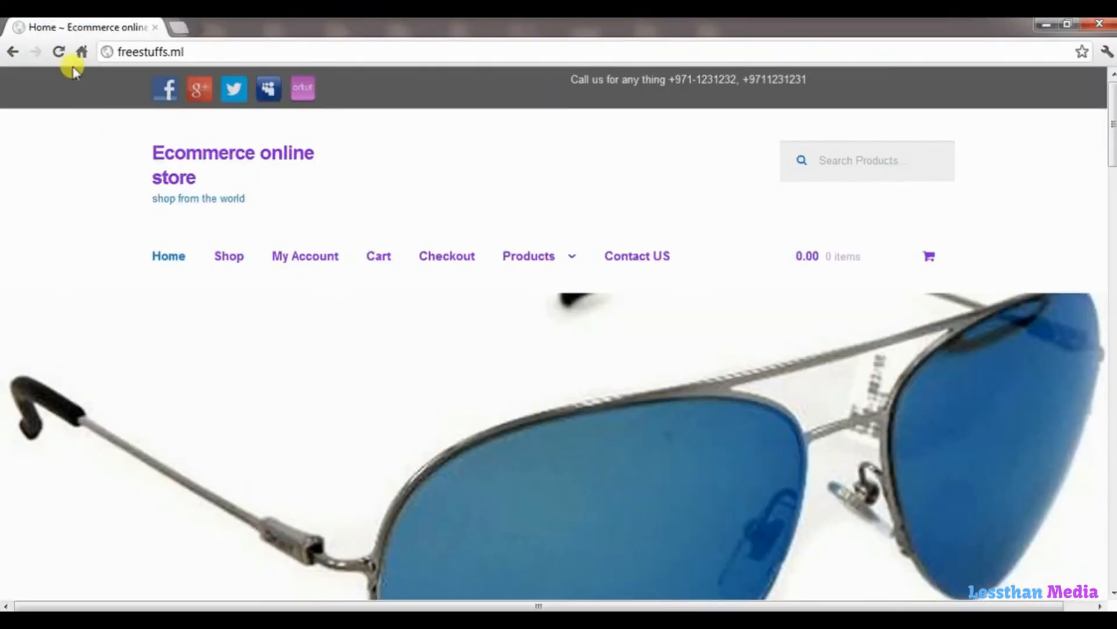
Reload the storefront to check the product categories and Recent Products, then start a new tab.
{"action": "left_click", "coordinate": [60, 52]}
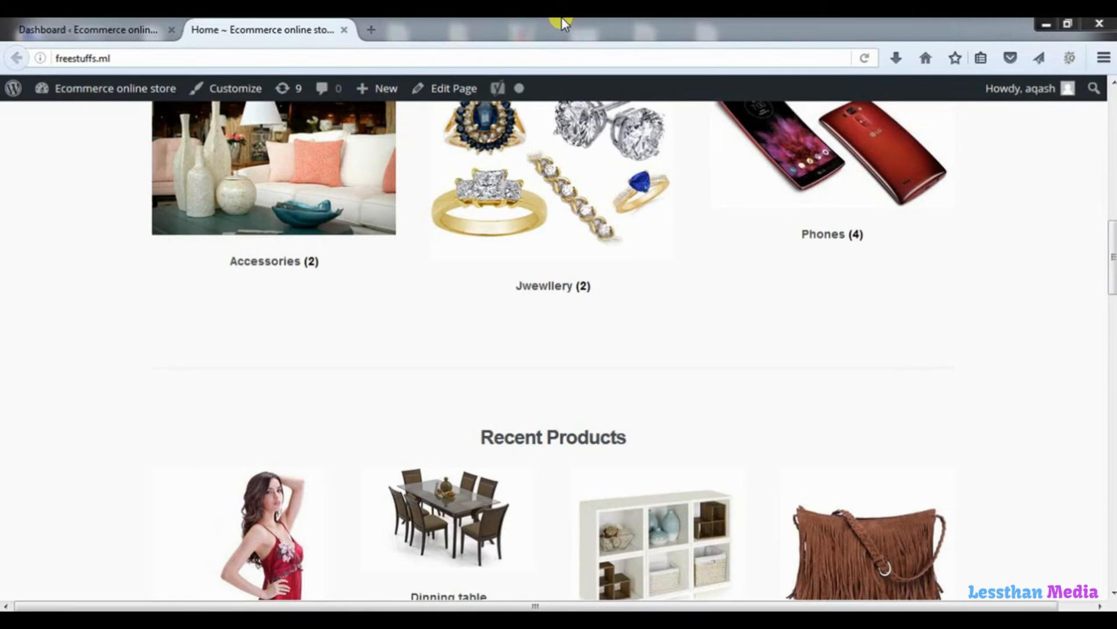
{"action": "left_click", "coordinate": [371, 29]}
Load zopim.com in the new tab and log in to the Zopim dashboard.
{"action": "type", "text": "zop"}
{"action": "key", "text": "Return"}
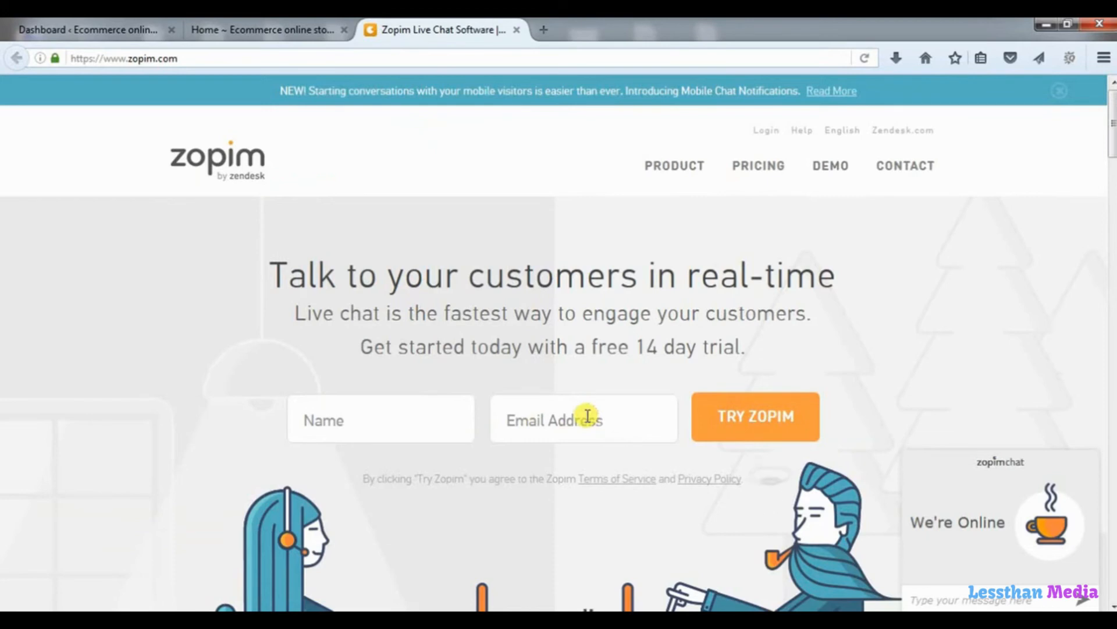
{"action": "left_click", "coordinate": [768, 132]}
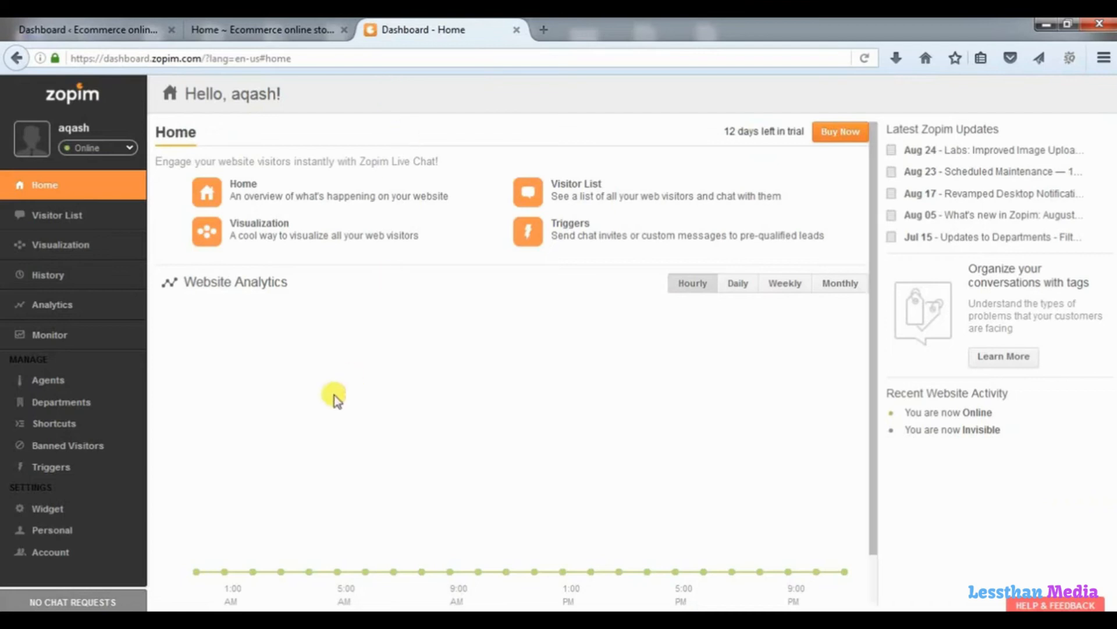
Copy the chat widget embed script from the Widget page and bring up the Appearance settings.
{"action": "left_click", "coordinate": [69, 515]}
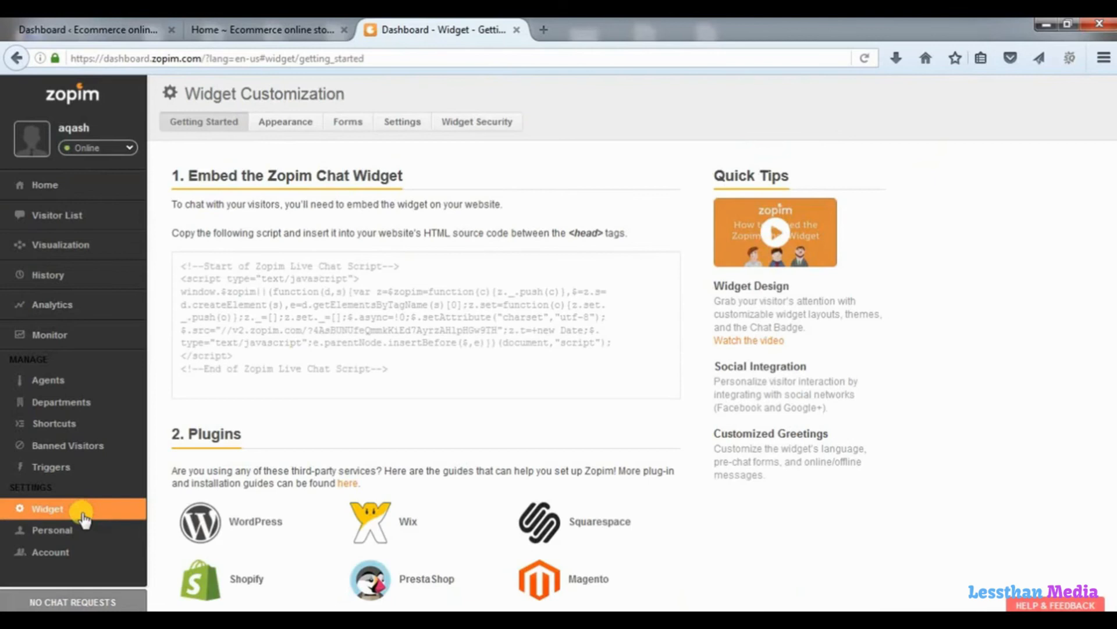
{"action": "left_click", "coordinate": [327, 342]}
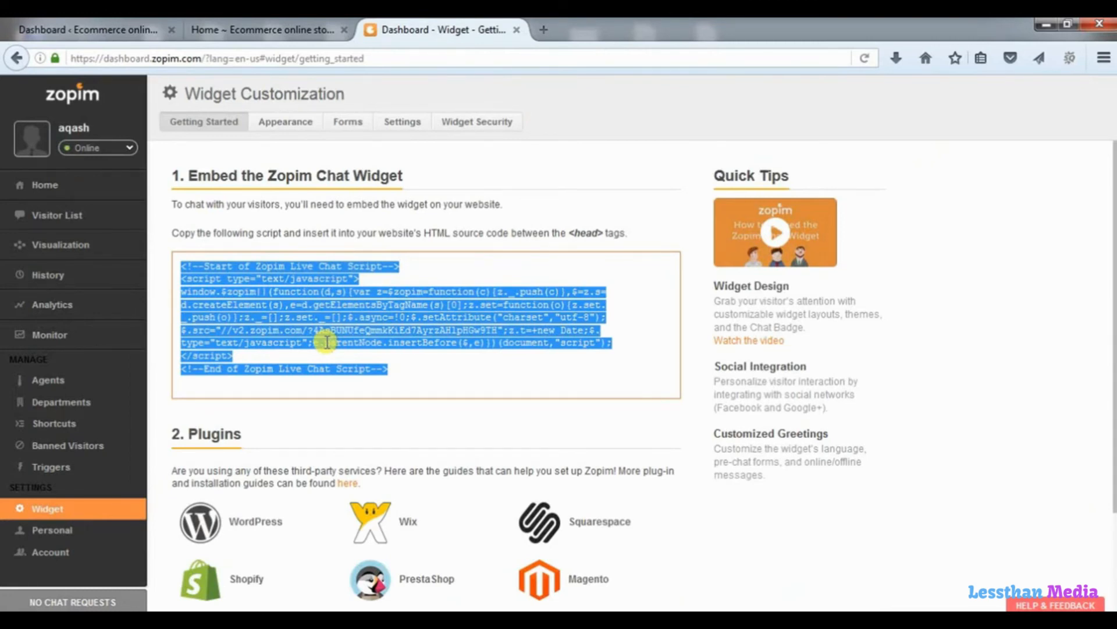
{"action": "left_click", "coordinate": [297, 124]}
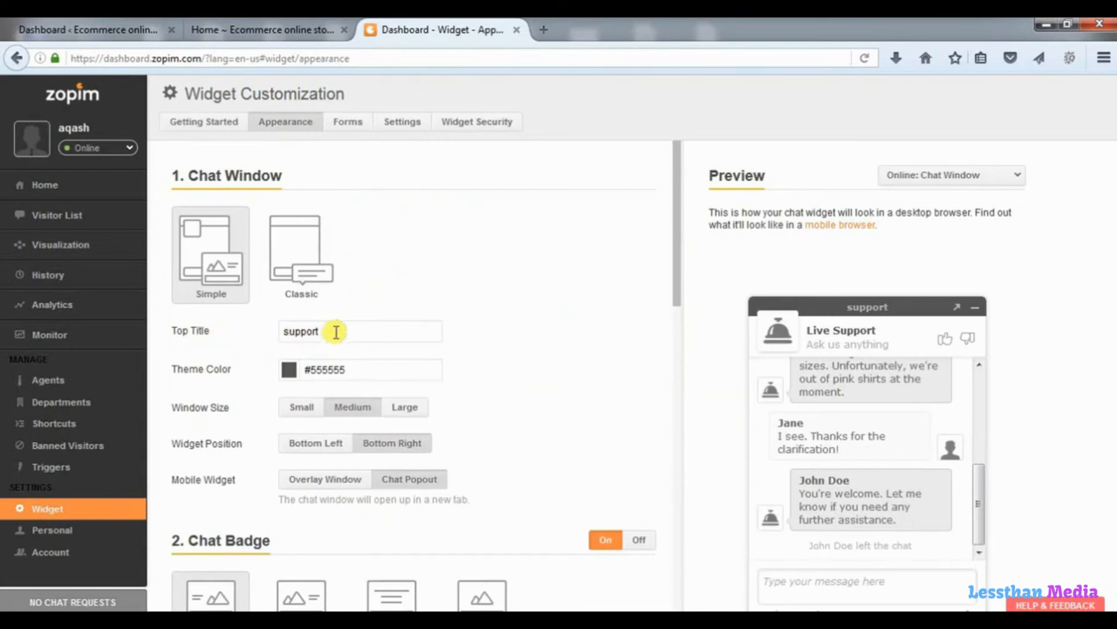
Title the chat window 'Ask us for anything', set theme colour #550505, and keep Medium size.
{"action": "left_click_drag", "start_coordinate": [333, 331], "coordinate": [282, 332]}
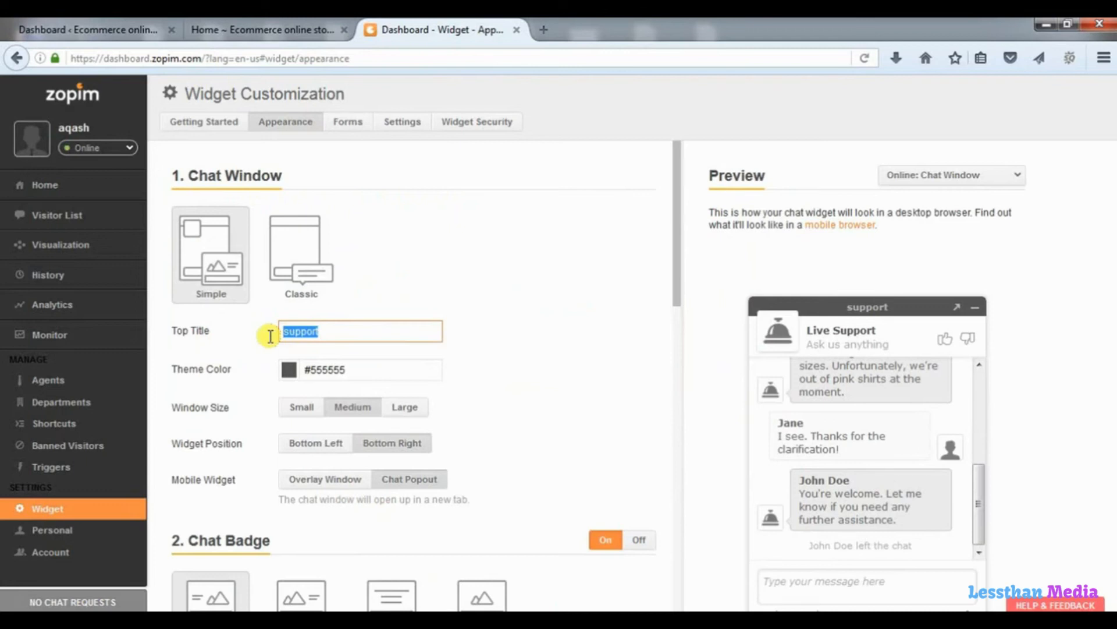
{"action": "type", "text": "Ask us for anything"}
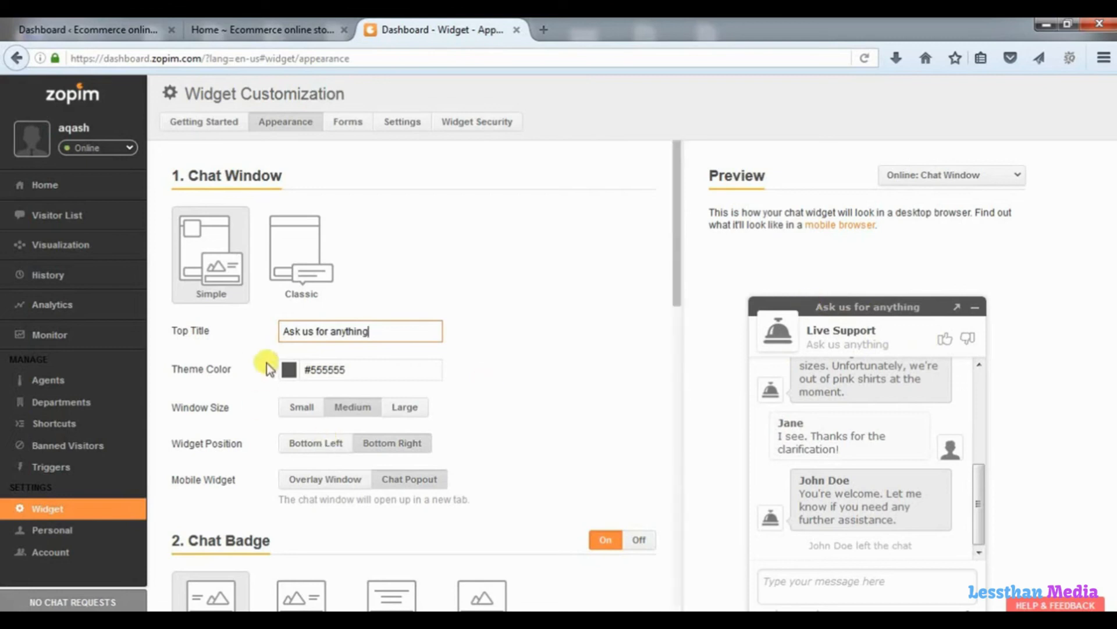
{"action": "left_click", "coordinate": [289, 369]}
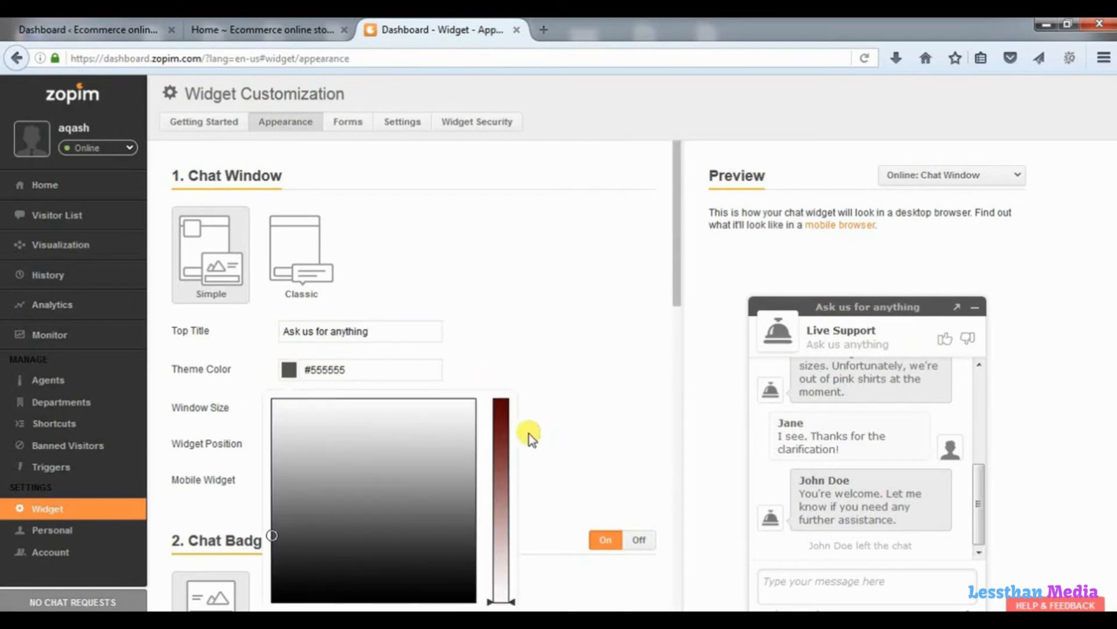
{"action": "left_click", "coordinate": [499, 411]}
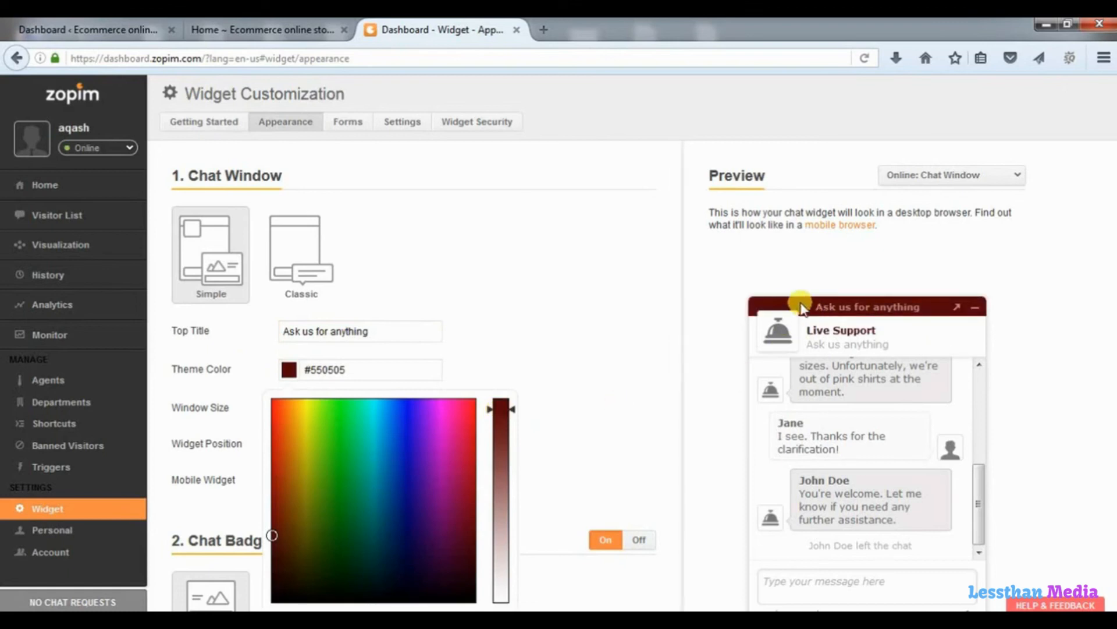
{"action": "left_click", "coordinate": [560, 330]}
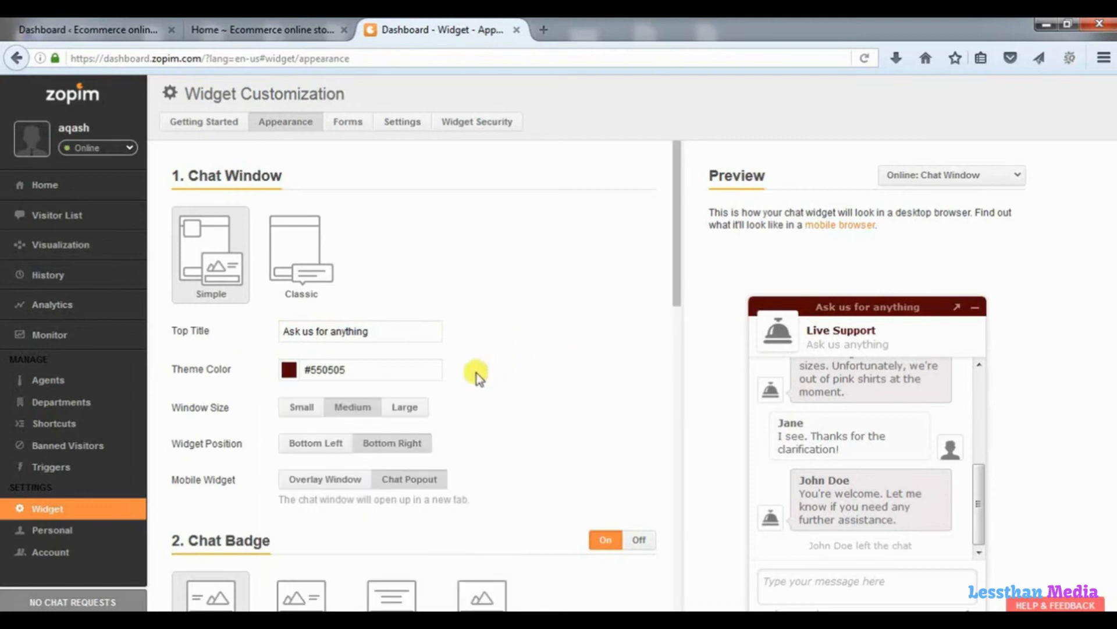
{"action": "left_click", "coordinate": [296, 411]}
{"action": "left_click", "coordinate": [352, 412]}
{"action": "left_click", "coordinate": [404, 409]}
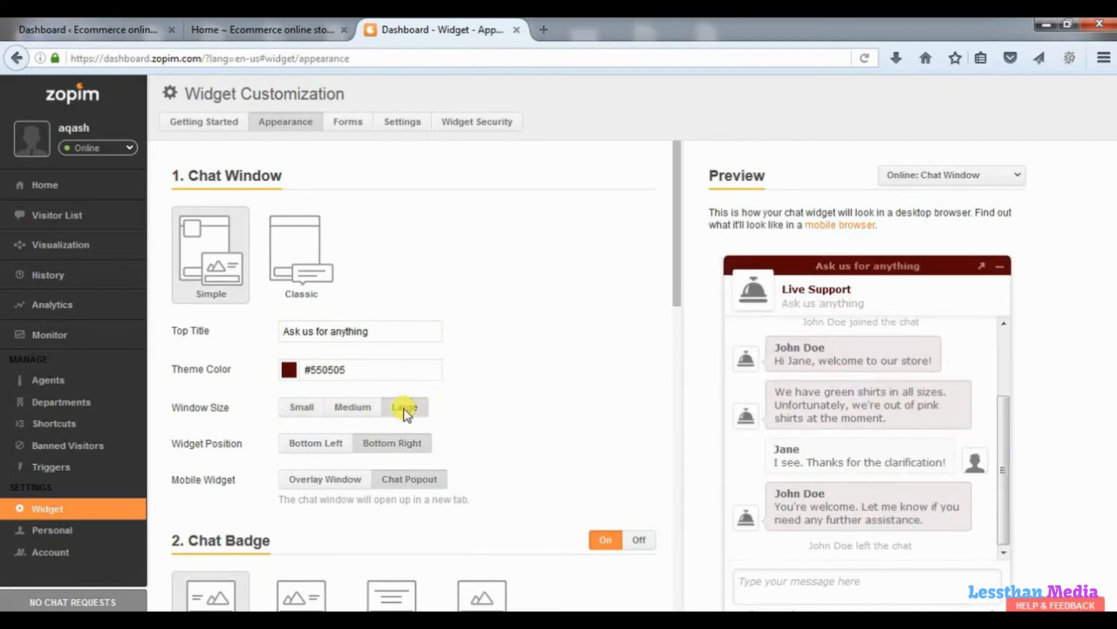
{"action": "left_click", "coordinate": [354, 409]}
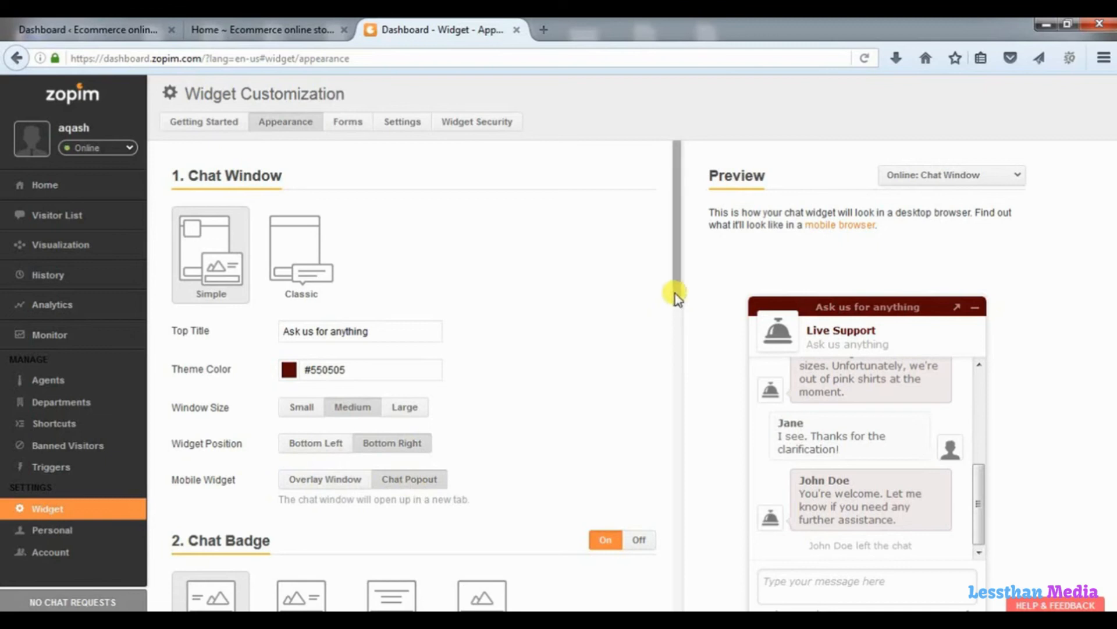
Give the chat badge a red #EE5353 background and the message 'let us help you'.
{"action": "left_click_drag", "start_coordinate": [675, 295], "coordinate": [662, 421]}
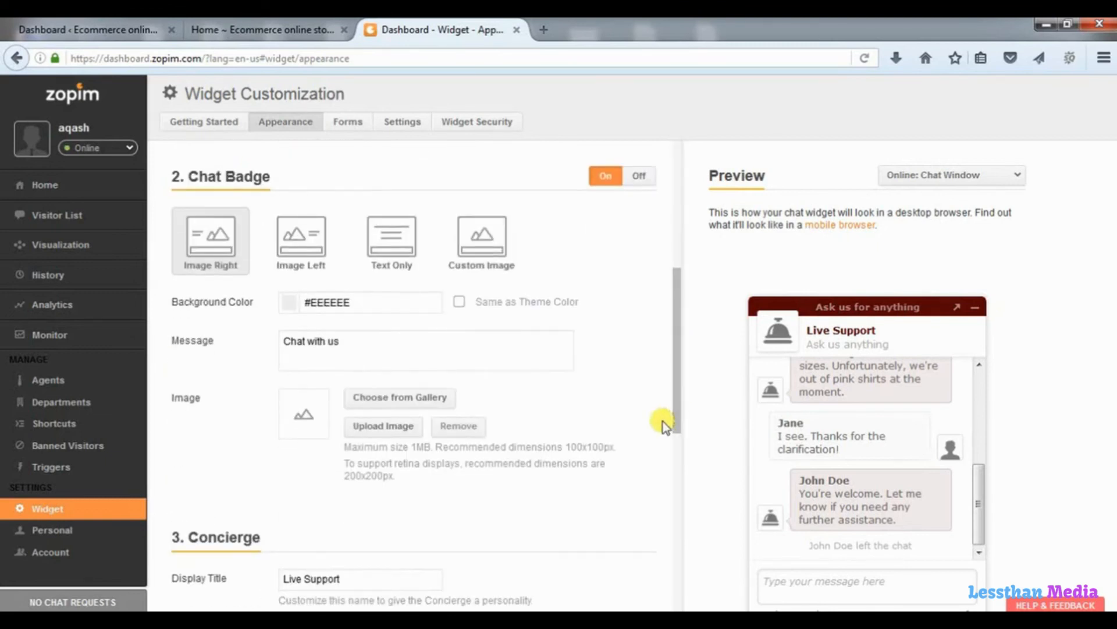
{"action": "left_click", "coordinate": [362, 302]}
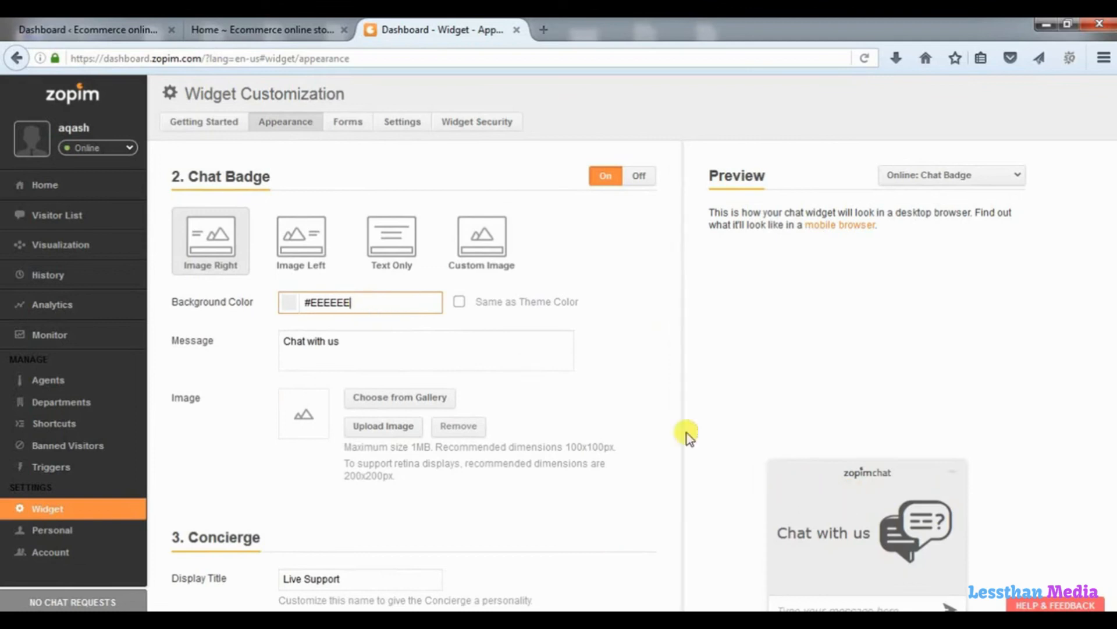
{"action": "left_click", "coordinate": [290, 302]}
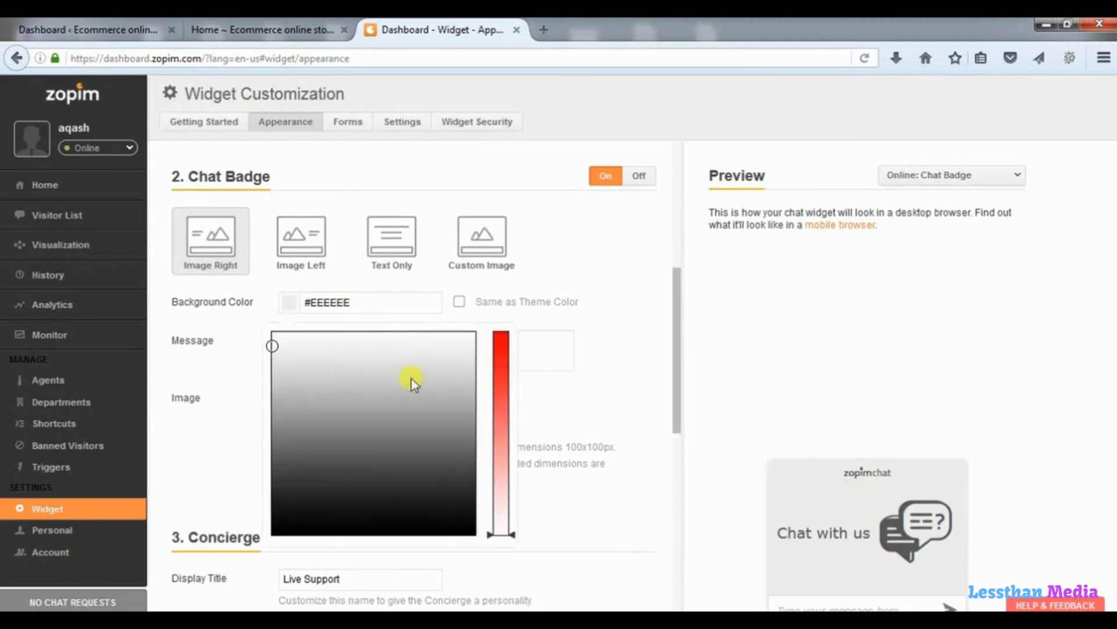
{"action": "left_click", "coordinate": [499, 403]}
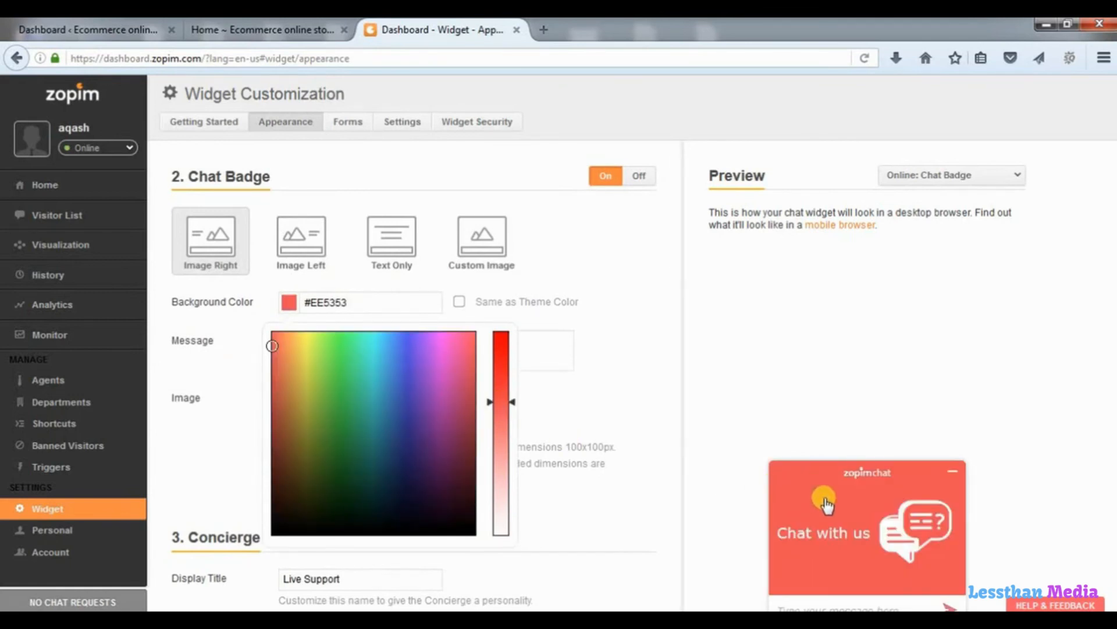
{"action": "left_click", "coordinate": [605, 308]}
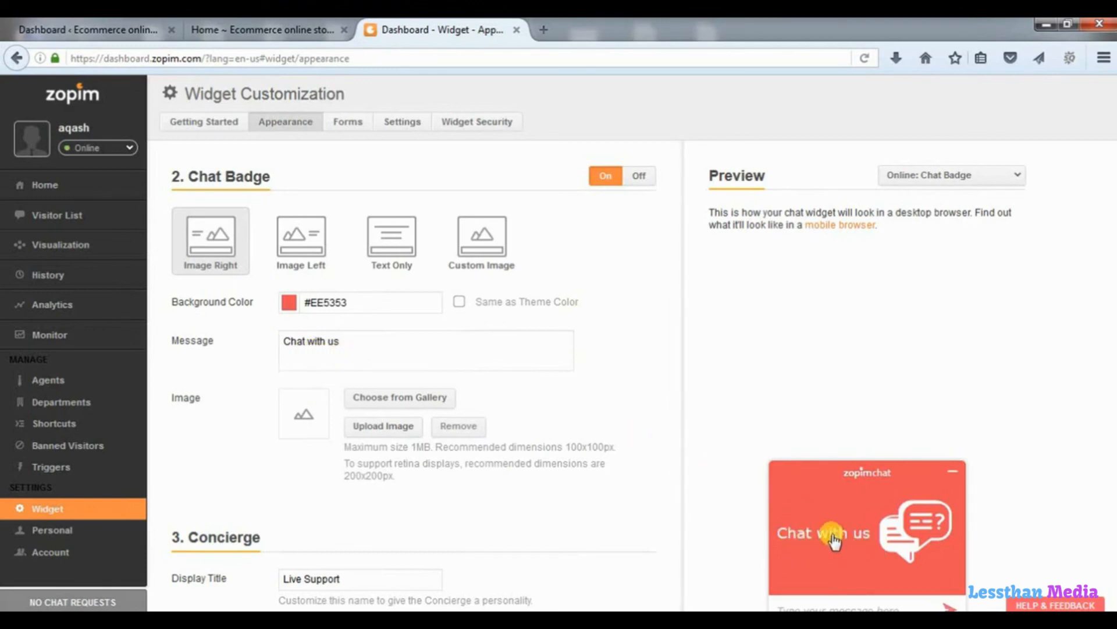
{"action": "left_click_drag", "start_coordinate": [361, 342], "coordinate": [204, 338]}
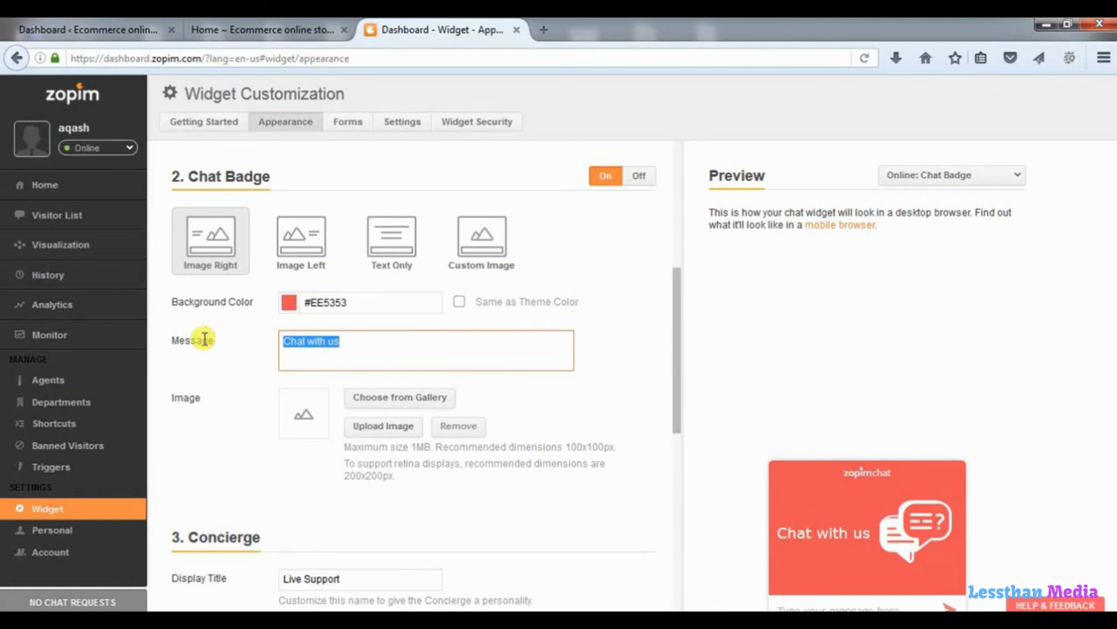
{"action": "key", "text": "BackSpace"}
{"action": "type", "text": "let us help u"}
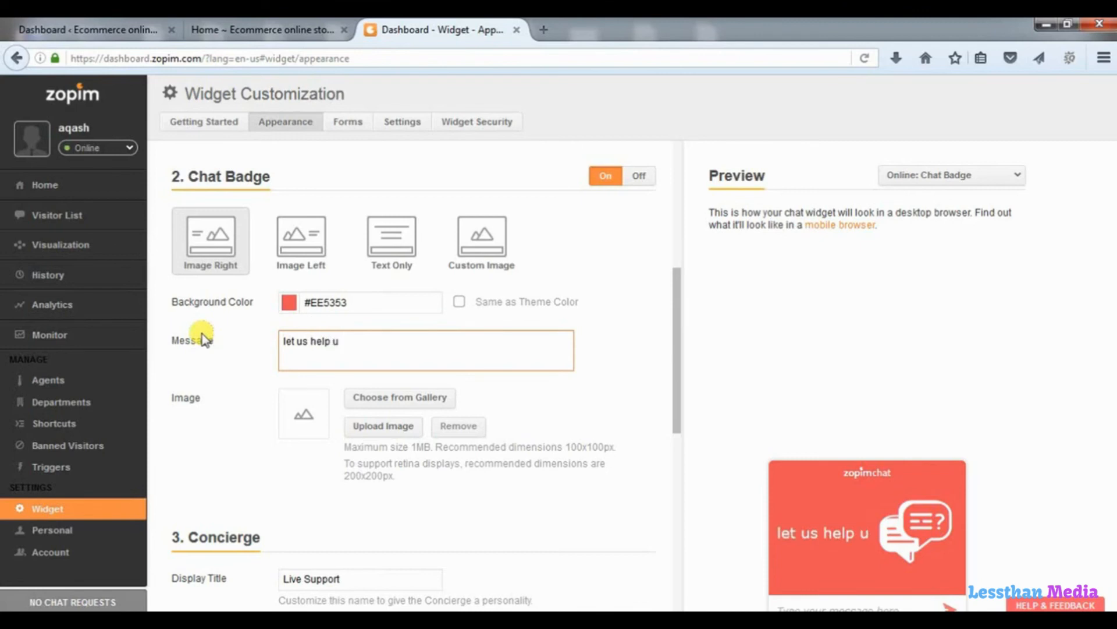
{"action": "key", "text": "BackSpace"}
{"action": "type", "text": "you"}
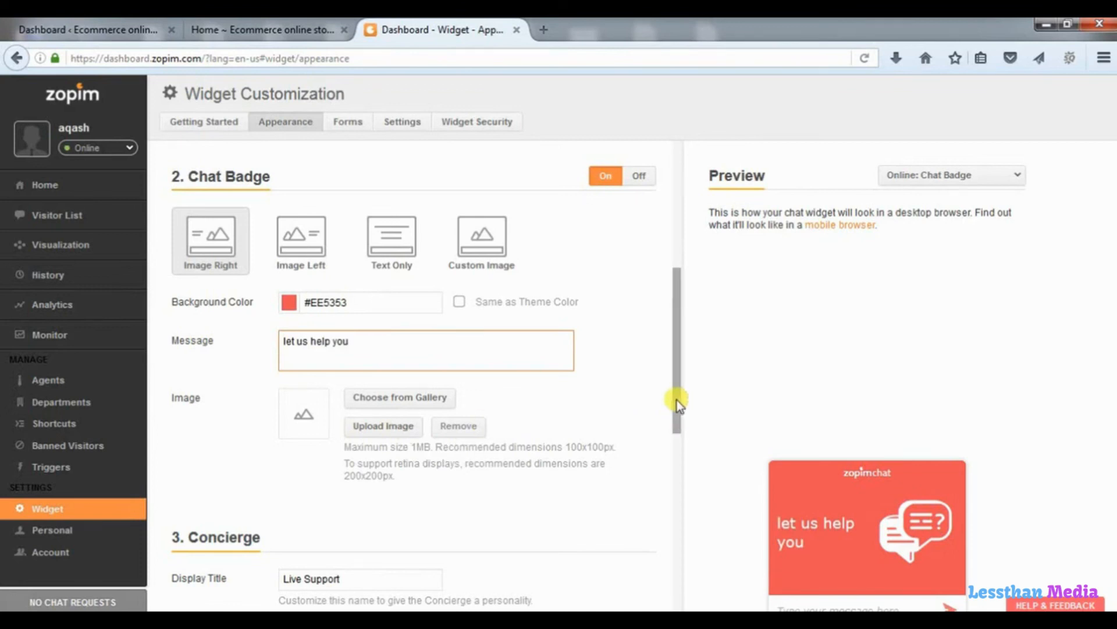
{"action": "left_click_drag", "start_coordinate": [676, 401], "coordinate": [675, 506]}
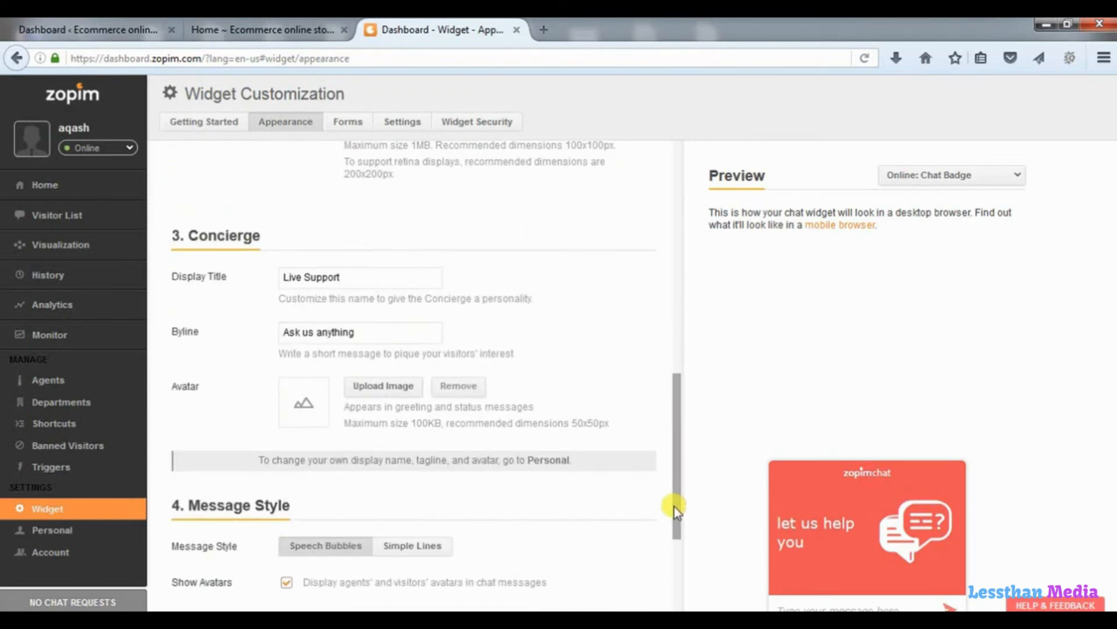
Keep the minimized button messages 'Chat With Us' and 'Leave a Message', and save the appearance.
{"action": "left_click", "coordinate": [358, 273]}
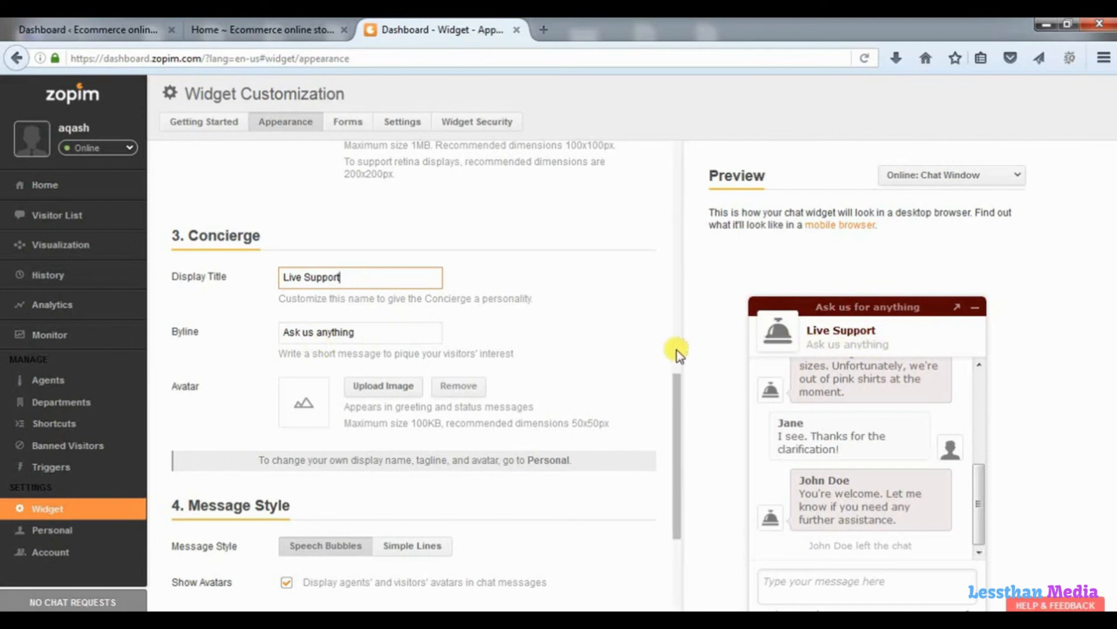
{"action": "left_click_drag", "start_coordinate": [673, 392], "coordinate": [670, 483]}
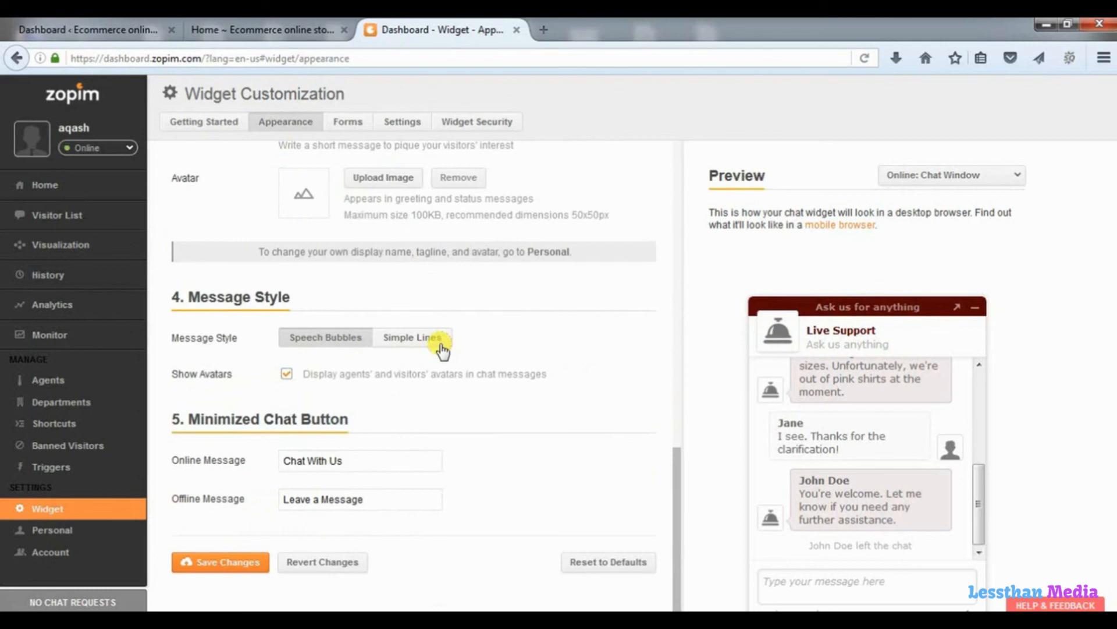
{"action": "left_click_drag", "start_coordinate": [358, 471], "coordinate": [263, 473]}
{"action": "left_click_drag", "start_coordinate": [382, 501], "coordinate": [262, 496]}
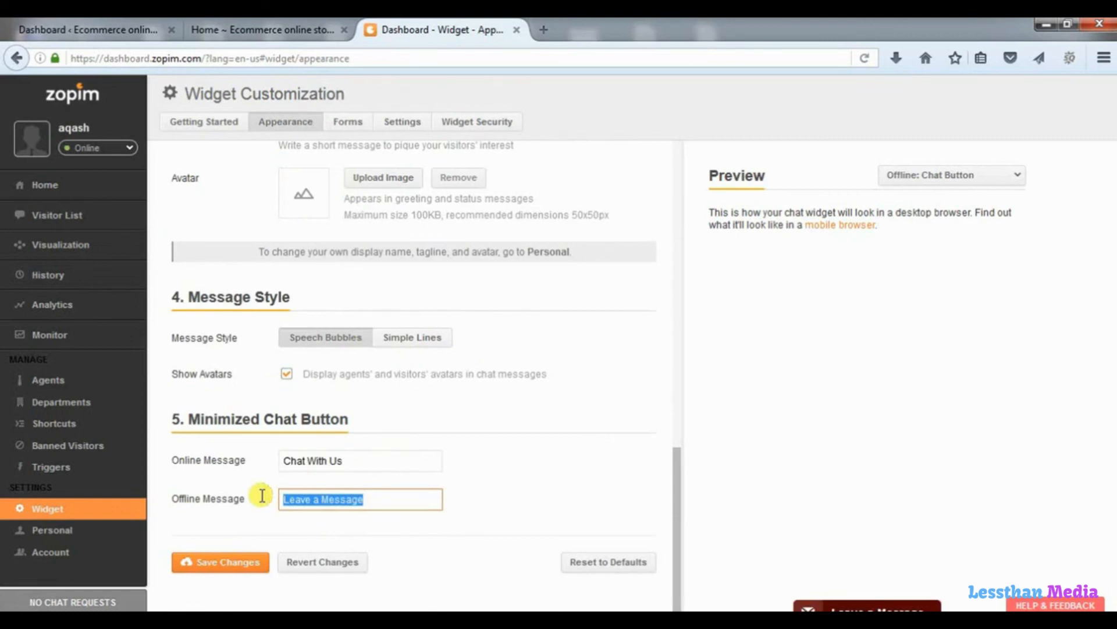
{"action": "left_click", "coordinate": [230, 562]}
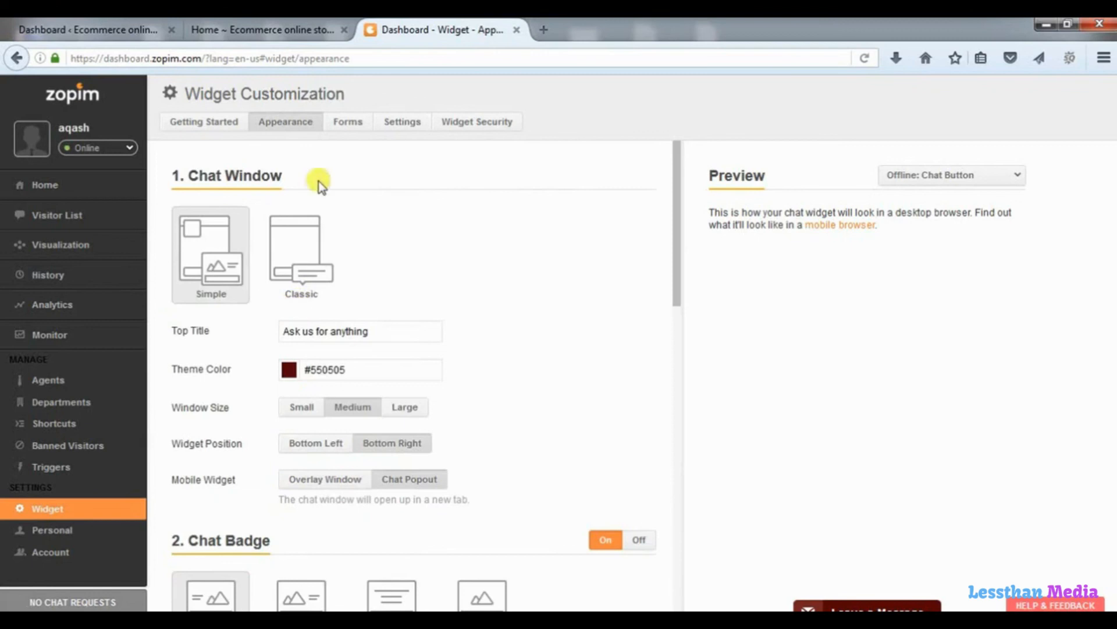
Review the offline greeting on the Forms settings and save them.
{"action": "left_click", "coordinate": [350, 123]}
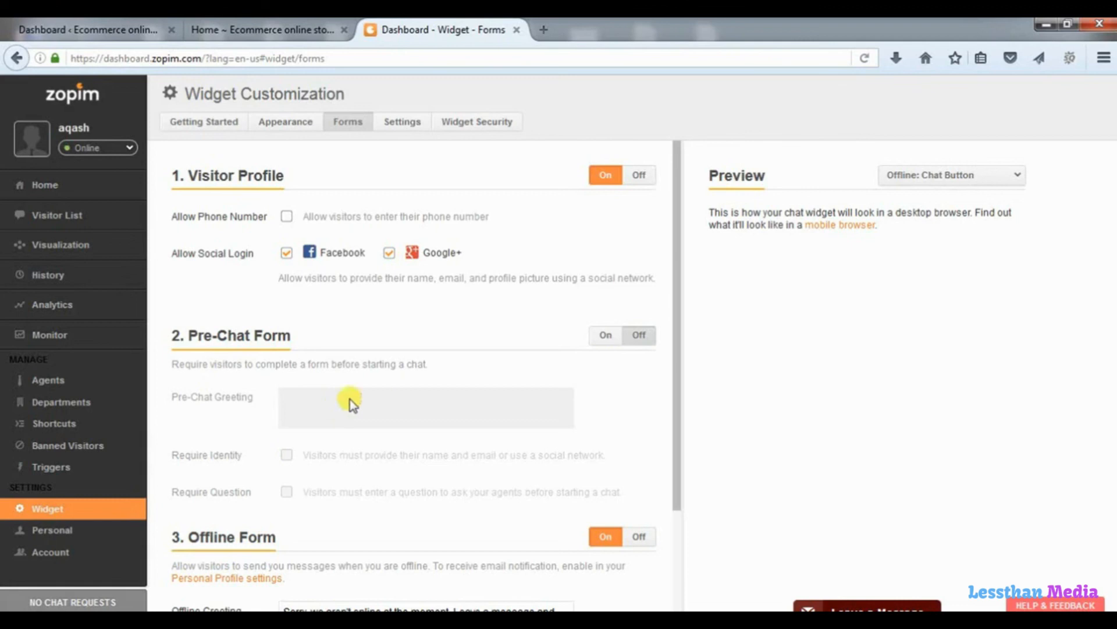
{"action": "left_click_drag", "start_coordinate": [679, 348], "coordinate": [669, 486]}
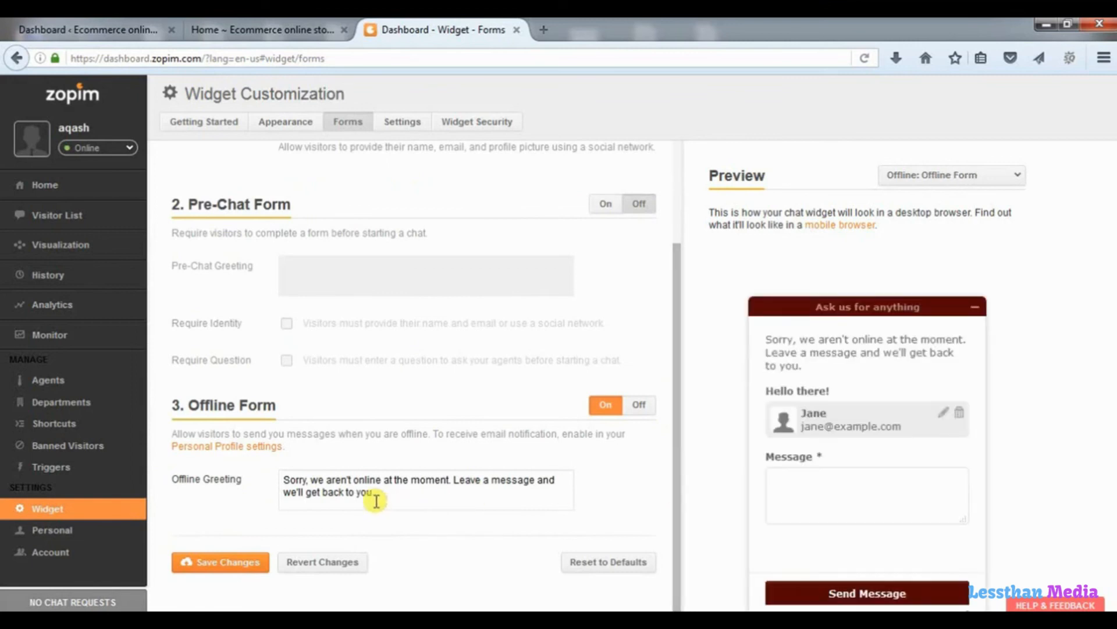
{"action": "left_click_drag", "start_coordinate": [375, 494], "coordinate": [266, 476]}
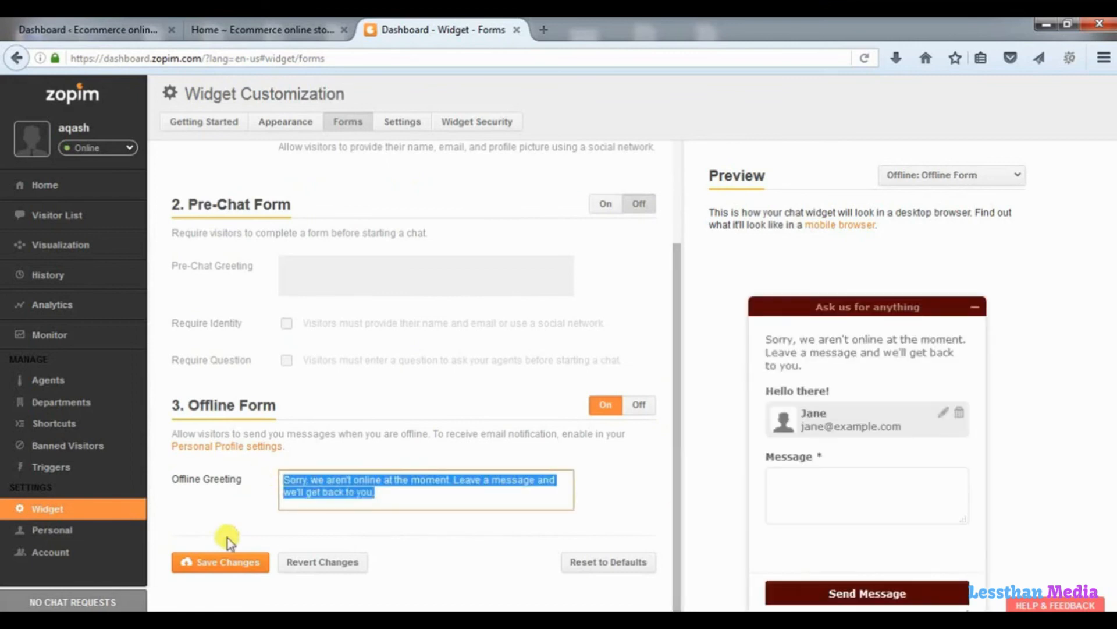
{"action": "left_click", "coordinate": [217, 563]}
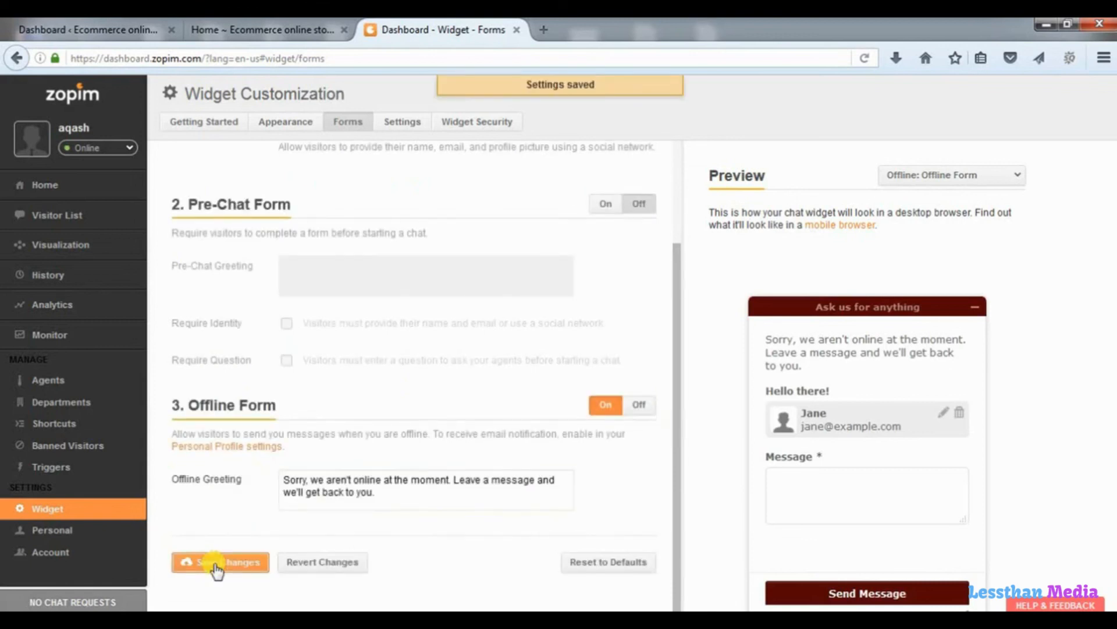
Turn on notification sounds in the widget Settings, save, and show the Getting Started embed page.
{"action": "left_click", "coordinate": [408, 122]}
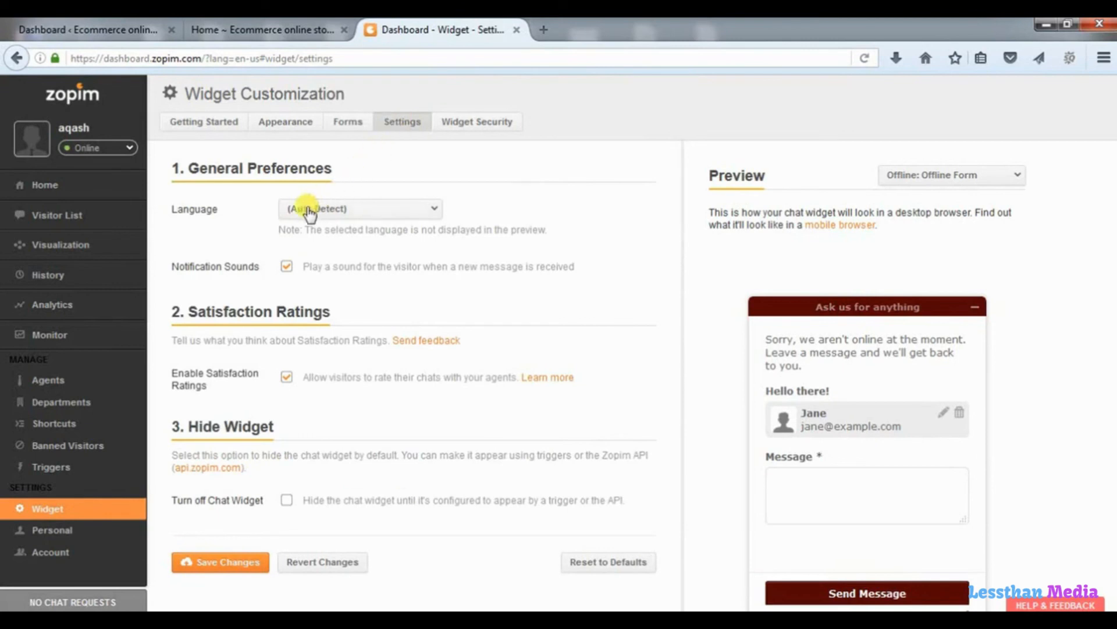
{"action": "left_click", "coordinate": [287, 264]}
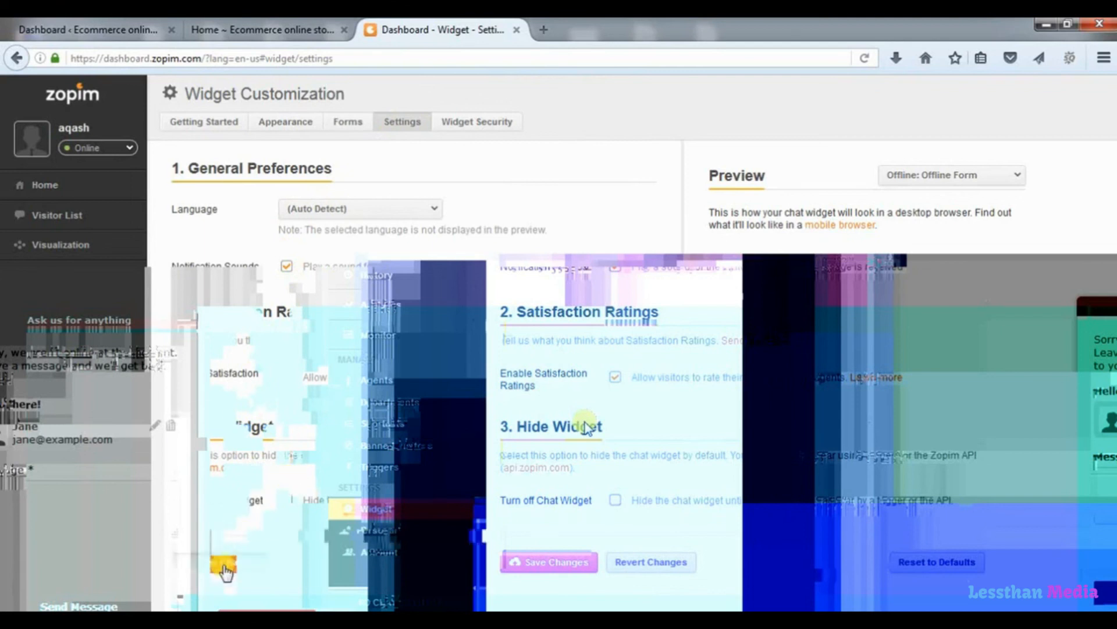
{"action": "left_click", "coordinate": [226, 571]}
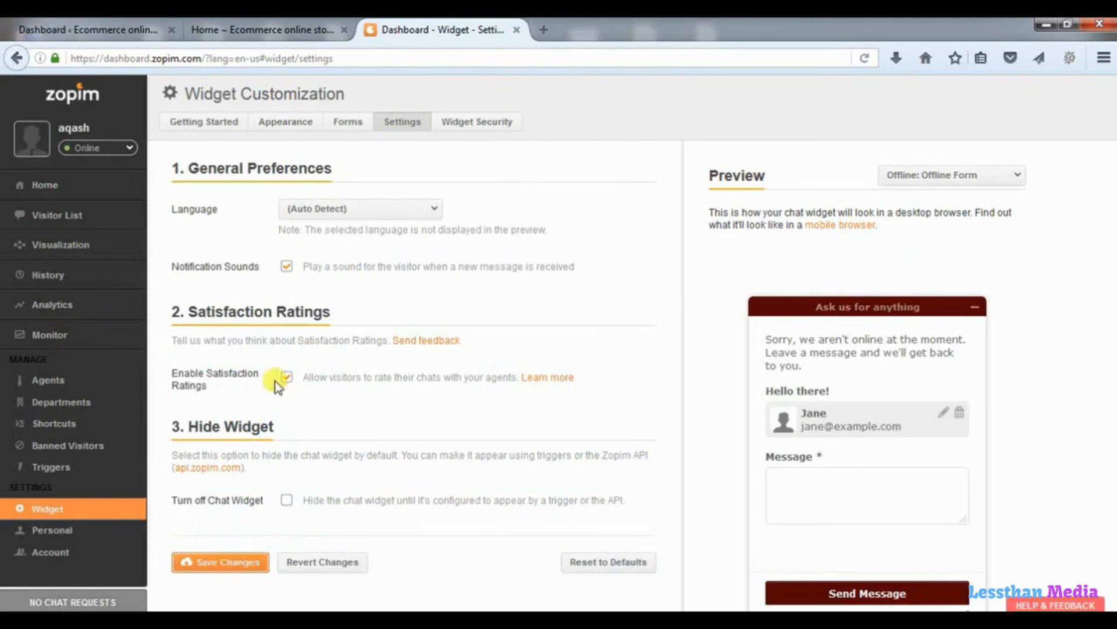
{"action": "left_click", "coordinate": [224, 123]}
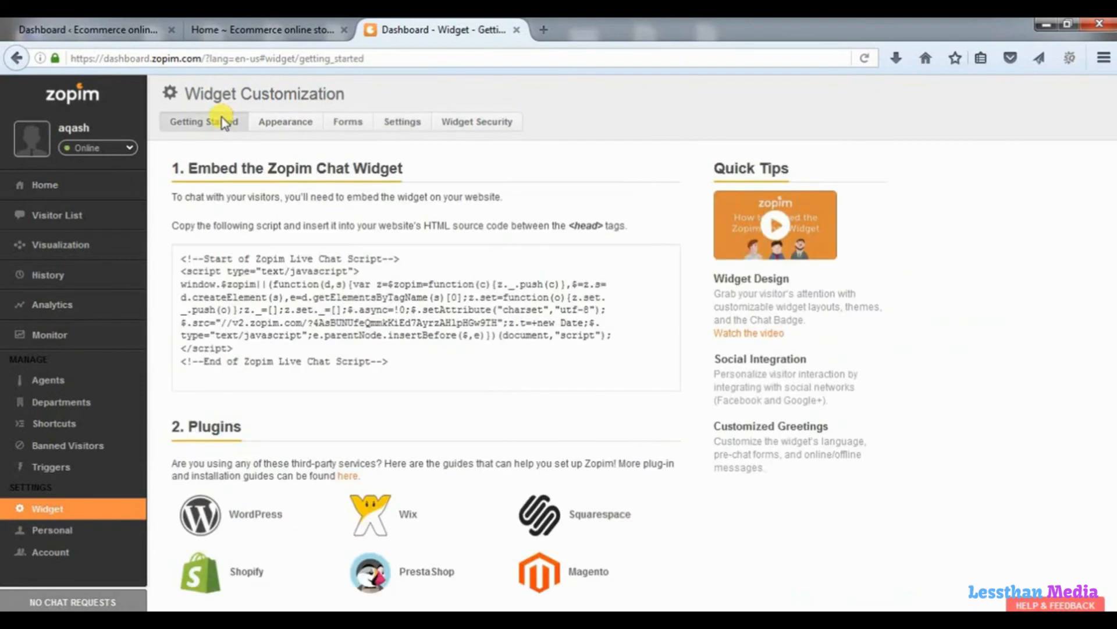
Copy the Zopim embed script and return to the WordPress Dashboard tab.
{"action": "left_click", "coordinate": [315, 324]}
{"action": "key", "text": "ctrl+c"}
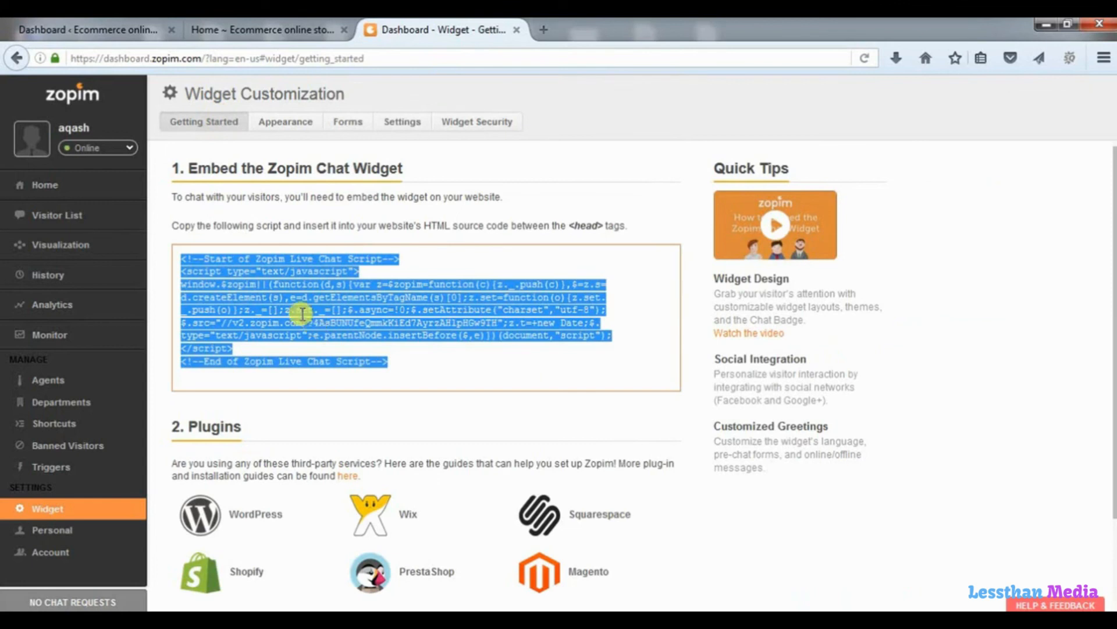
{"action": "left_click", "coordinate": [110, 30]}
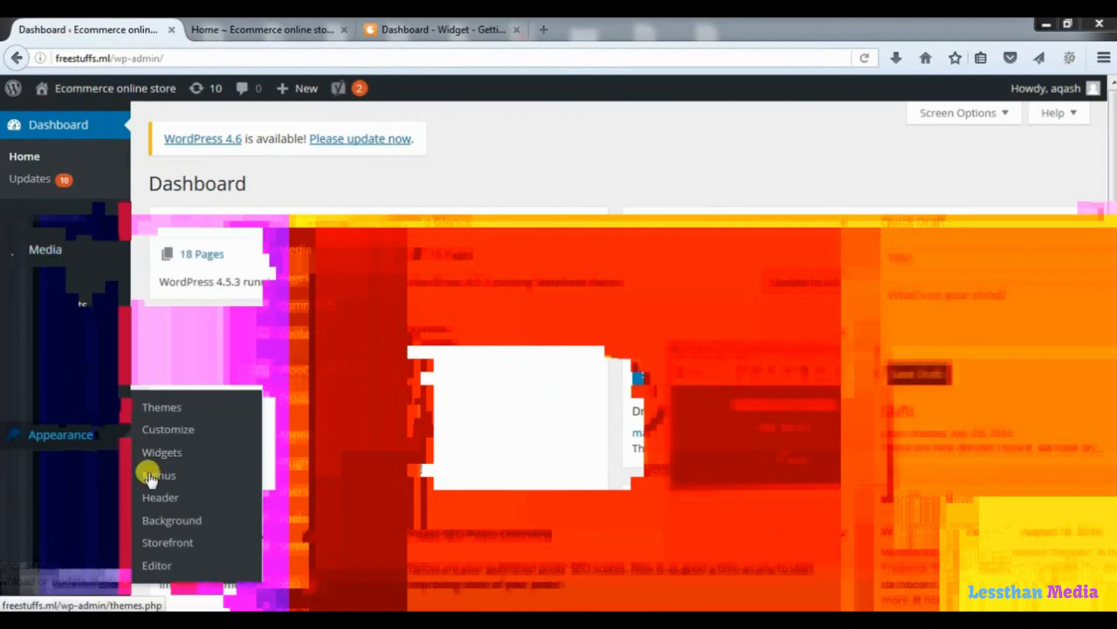
Paste the Zopim script after wp_footer in Storefront's footer.php and update the file.
{"action": "left_click", "coordinate": [156, 567]}
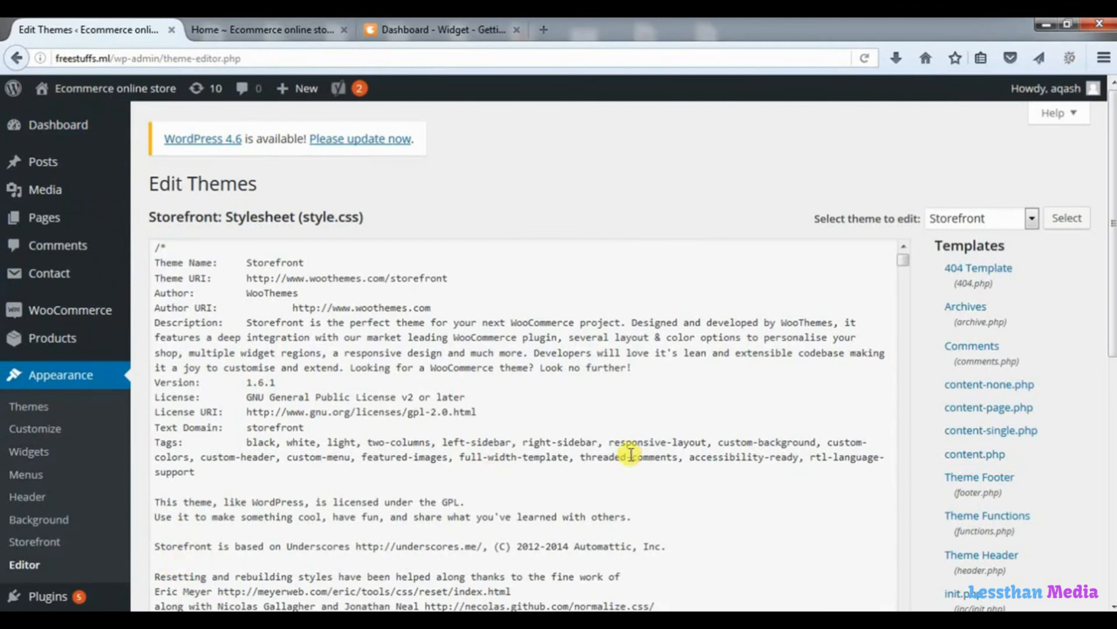
{"action": "left_click", "coordinate": [966, 491]}
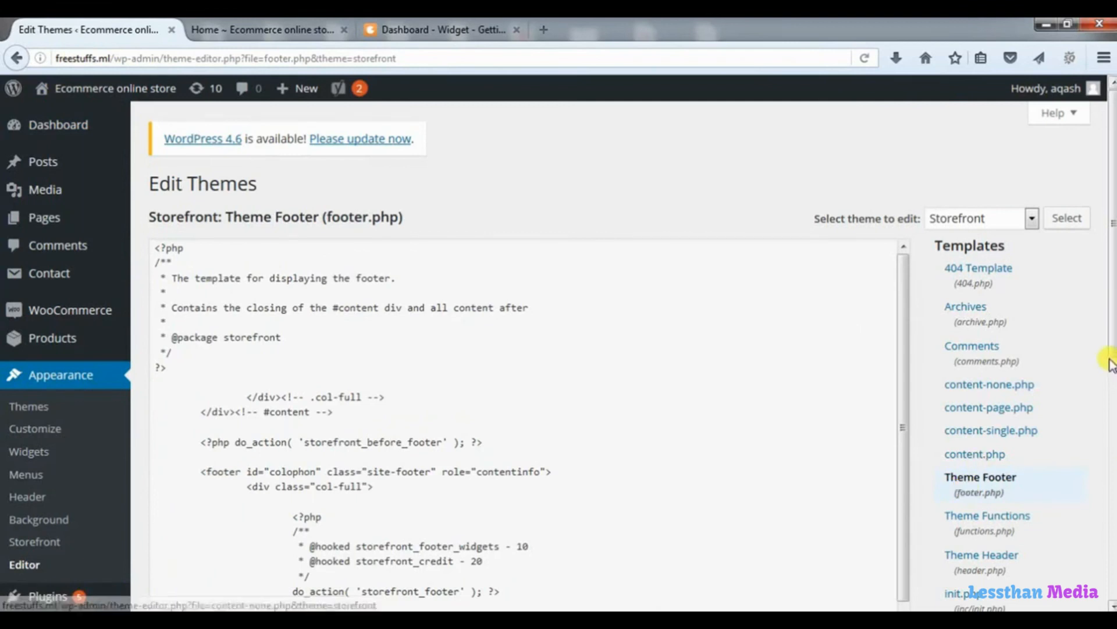
{"action": "left_click_drag", "start_coordinate": [1110, 352], "coordinate": [1109, 442]}
{"action": "scroll", "coordinate": [1109, 454], "scroll_direction": "down", "scroll_amount": 4}
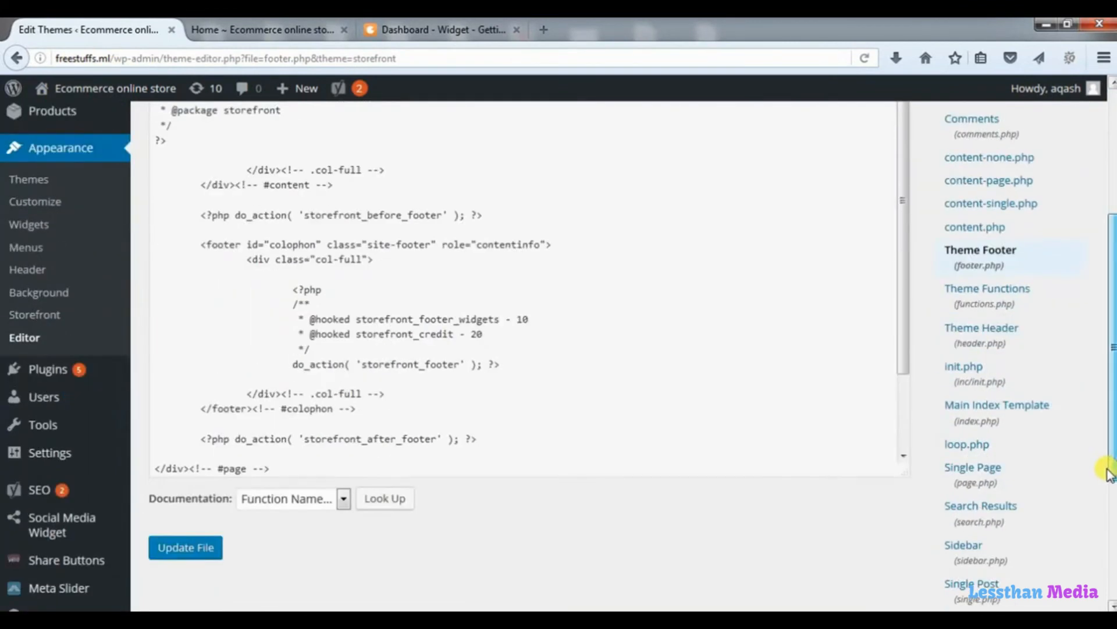
{"action": "left_click_drag", "start_coordinate": [907, 317], "coordinate": [906, 419]}
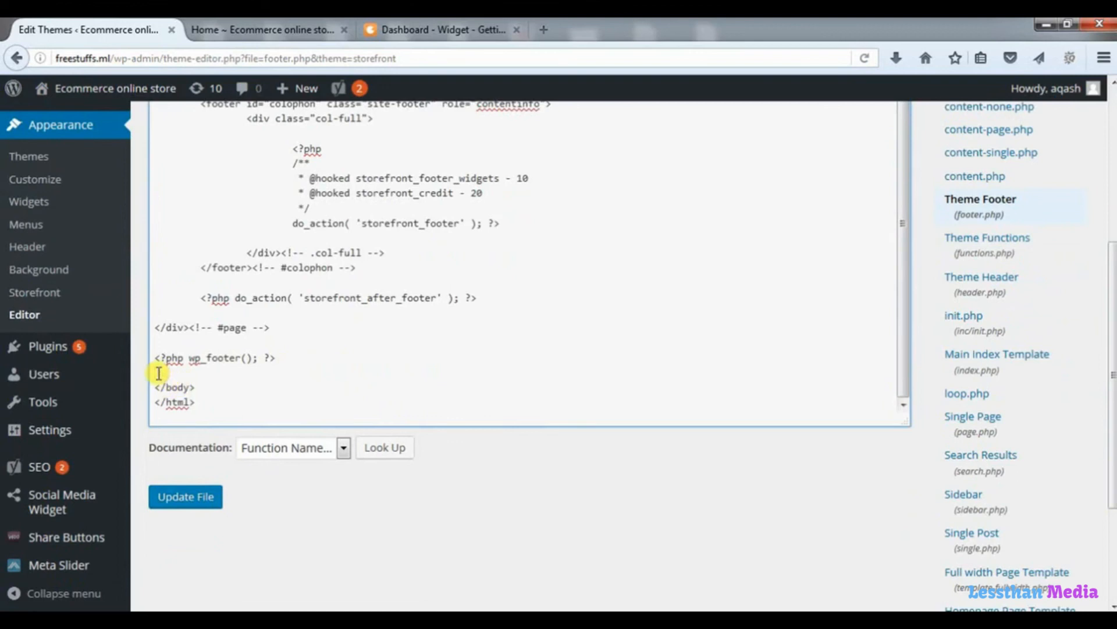
{"action": "key", "text": "ctrl+v"}
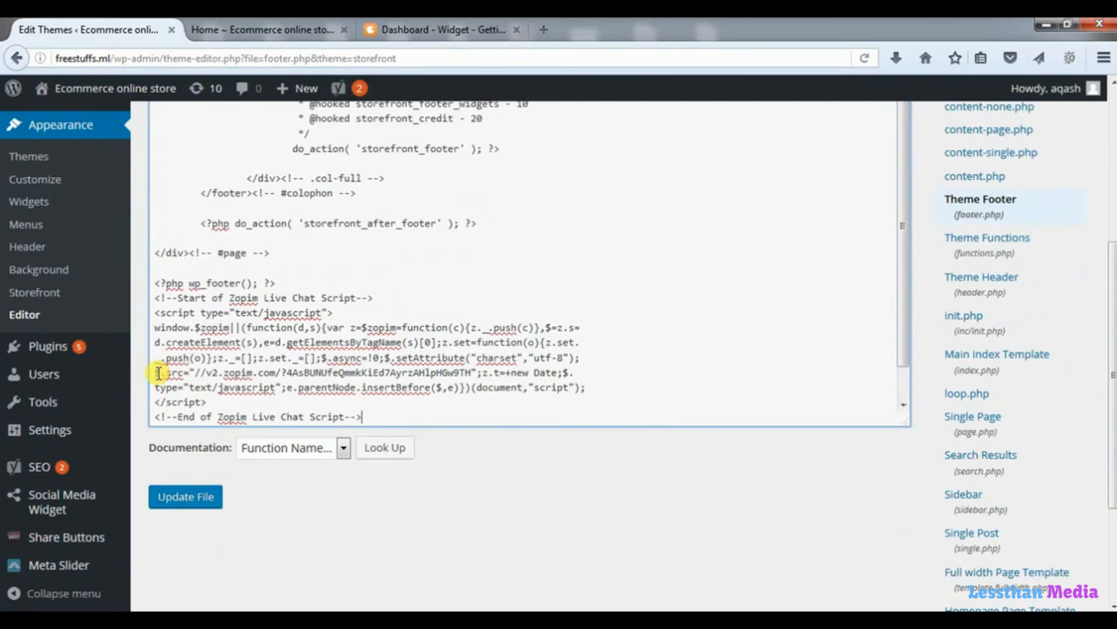
{"action": "left_click", "coordinate": [185, 499]}
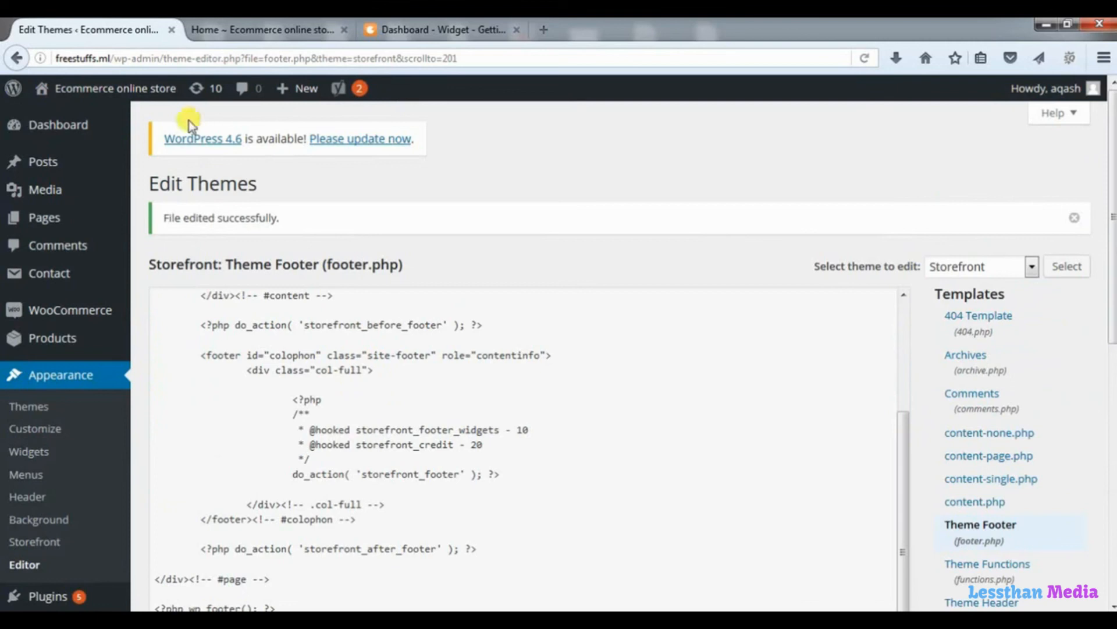
{"action": "left_click", "coordinate": [254, 33]}
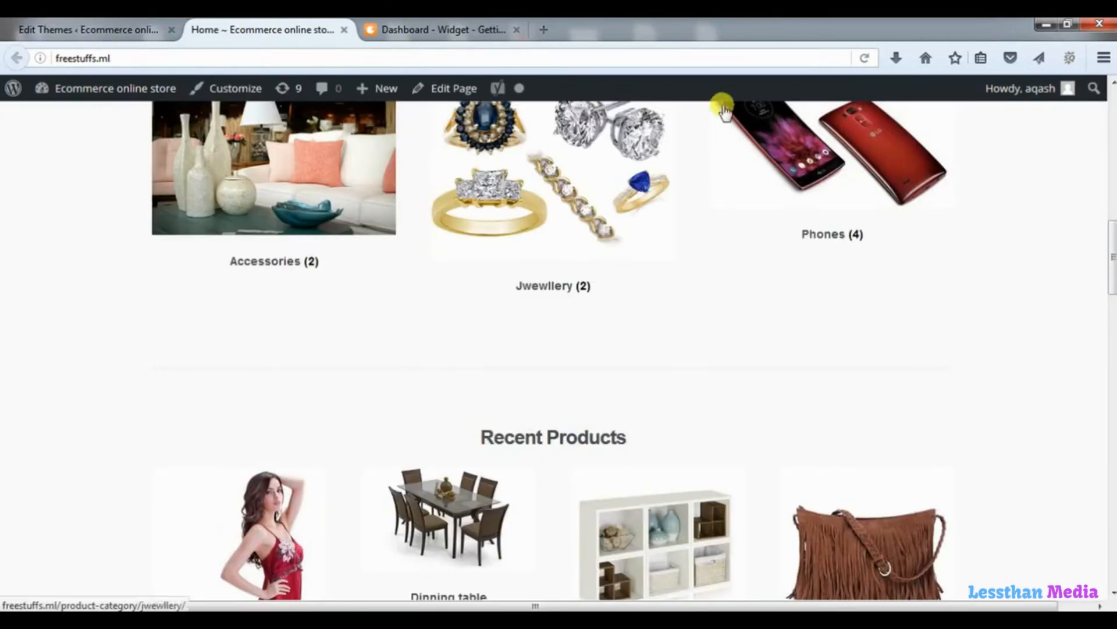
Reload the store to load the chat widget and send a 'hi' test message.
{"action": "left_click", "coordinate": [865, 58]}
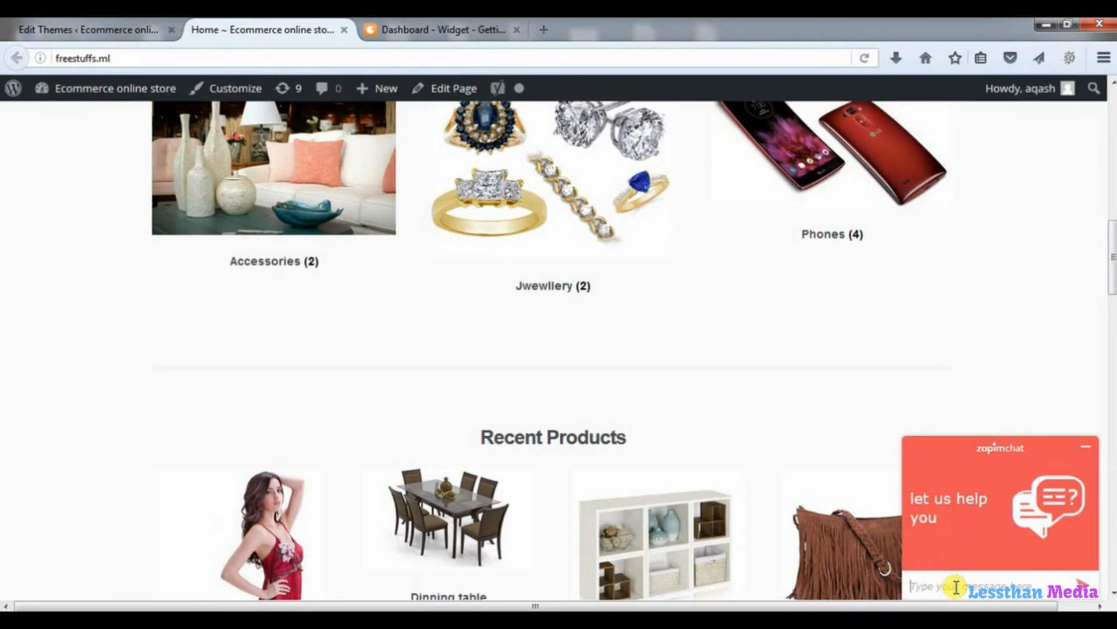
{"action": "type", "text": "hi"}
{"action": "key", "text": "Return"}
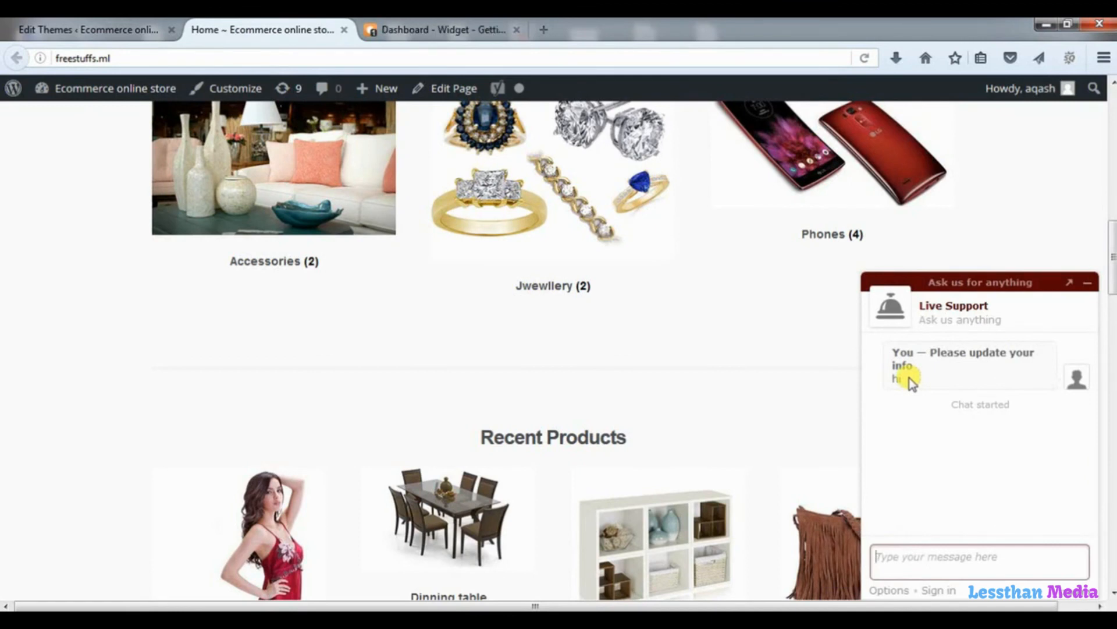
{"action": "left_click", "coordinate": [456, 26]}
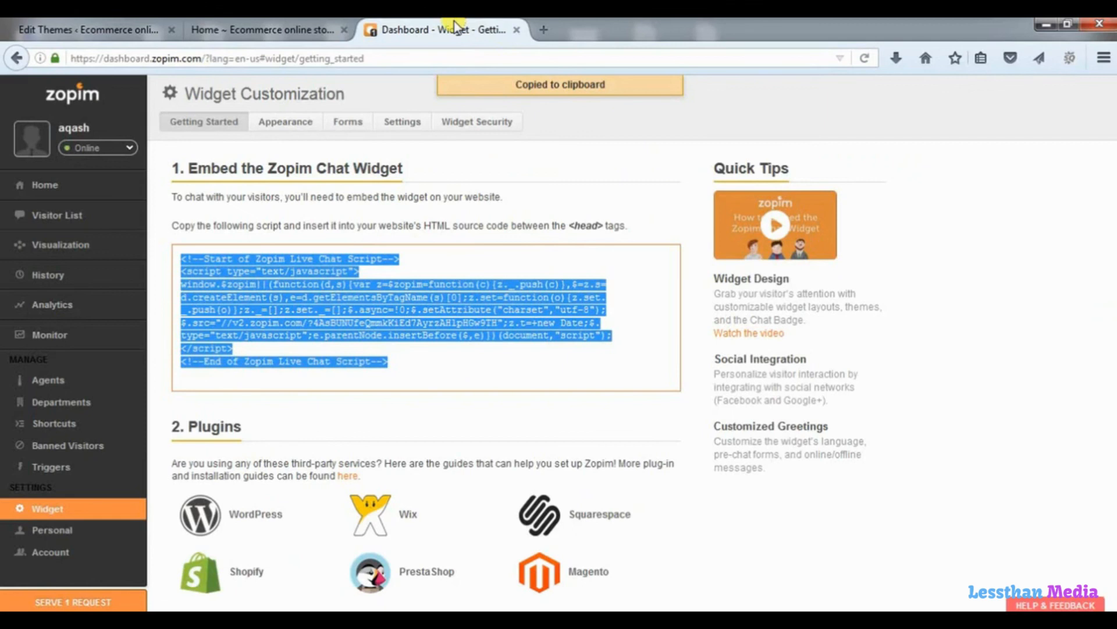
Serve the waiting visitor chat request and reply 'helo' as the agent.
{"action": "left_click", "coordinate": [96, 602]}
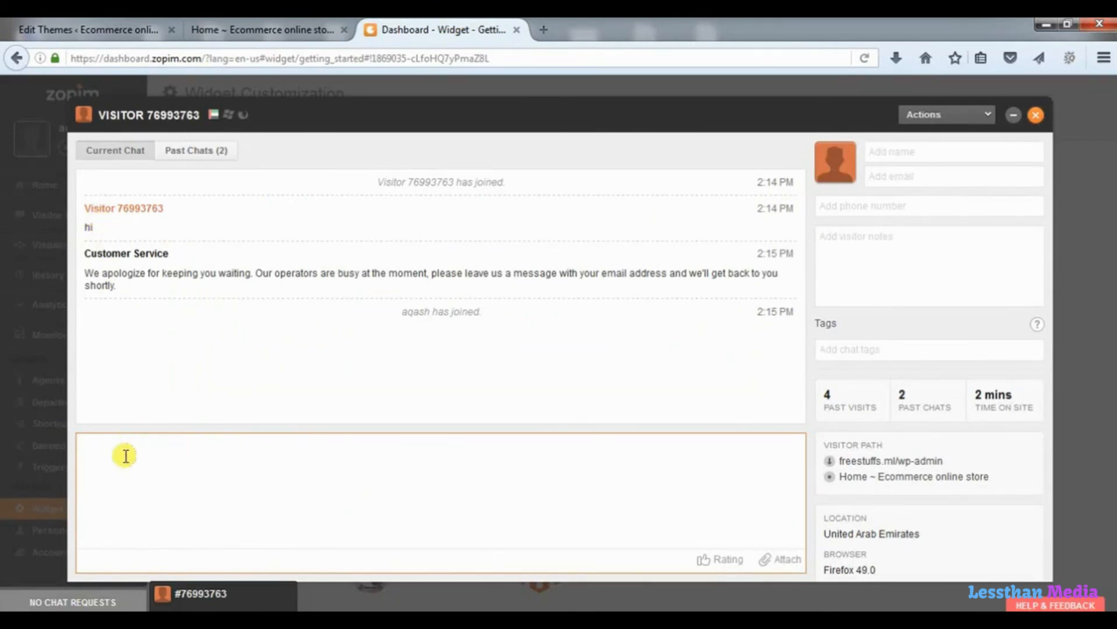
{"action": "type", "text": "helo"}
{"action": "key", "text": "Return"}
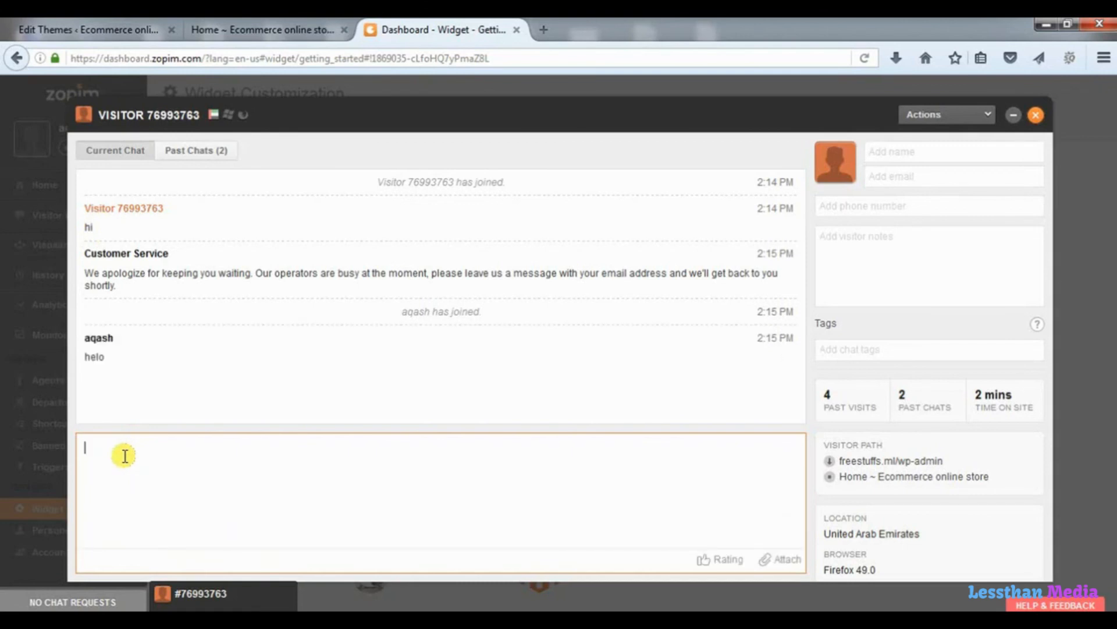
{"action": "left_click", "coordinate": [272, 29]}
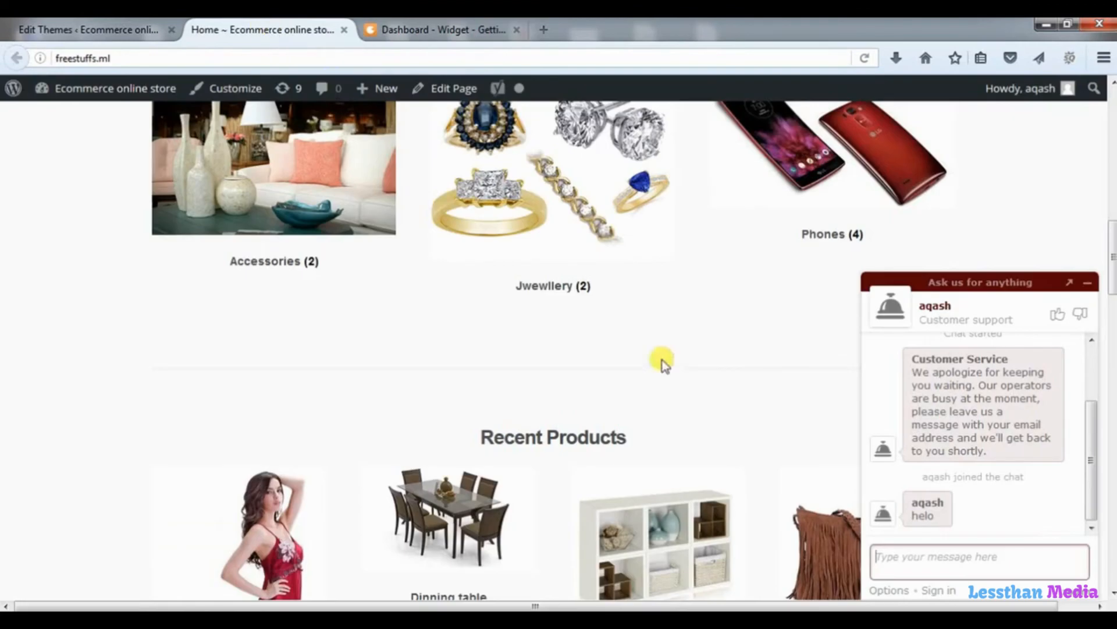
Send 'nice chat' from the store widget and answer 'thanks' from the agent dashboard.
{"action": "left_click", "coordinate": [891, 564]}
{"action": "type", "text": "nice chat"}
{"action": "key", "text": "Return"}
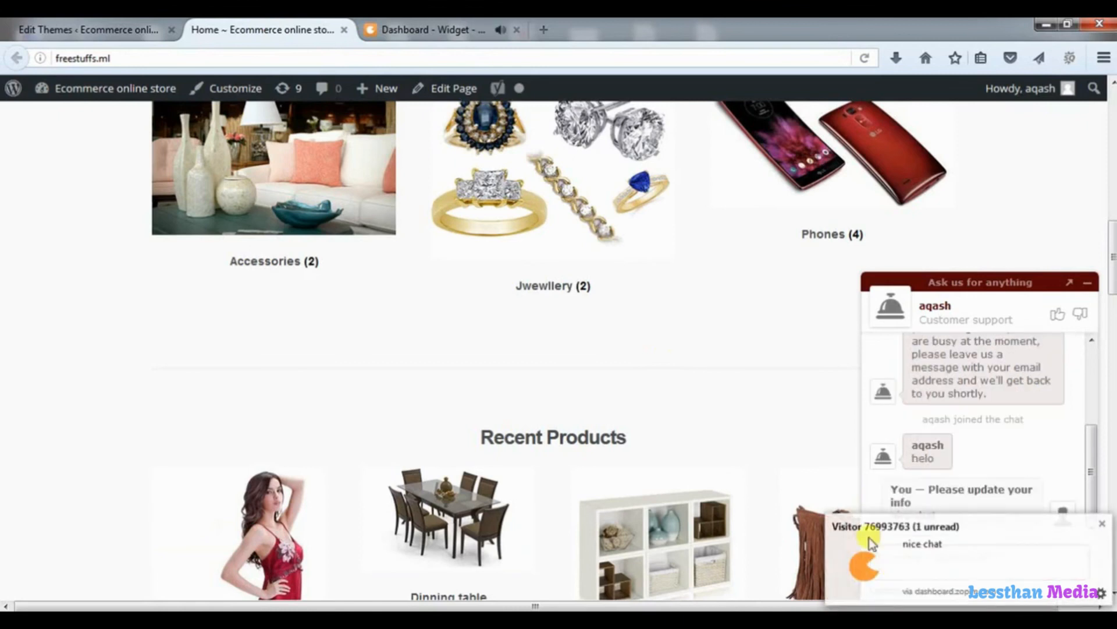
{"action": "left_click", "coordinate": [436, 29]}
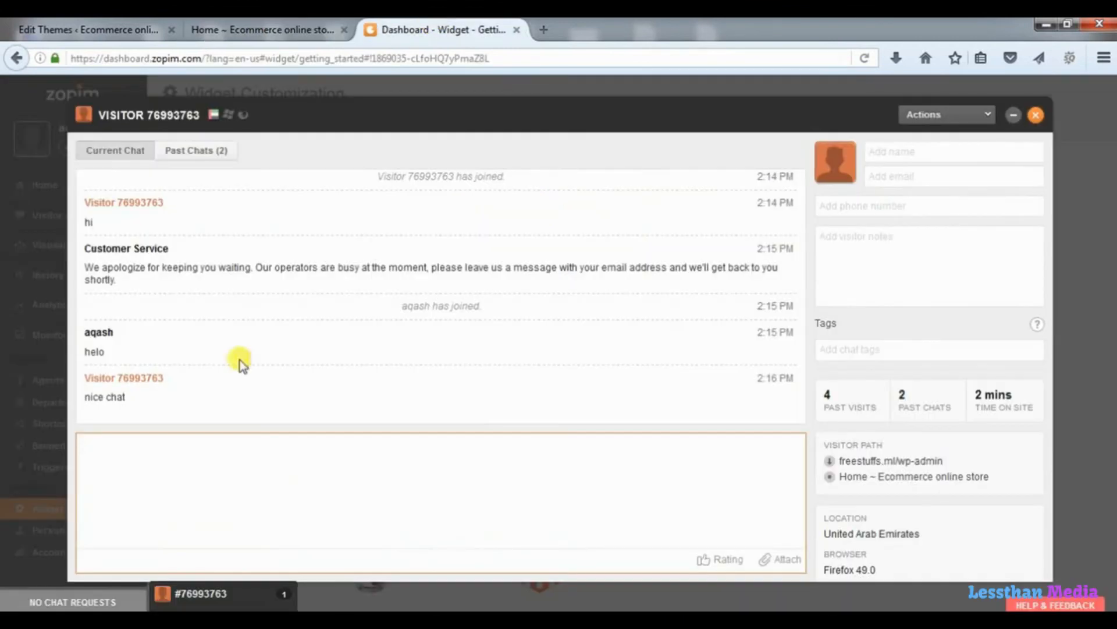
{"action": "type", "text": "thanks"}
{"action": "key", "text": "Return"}
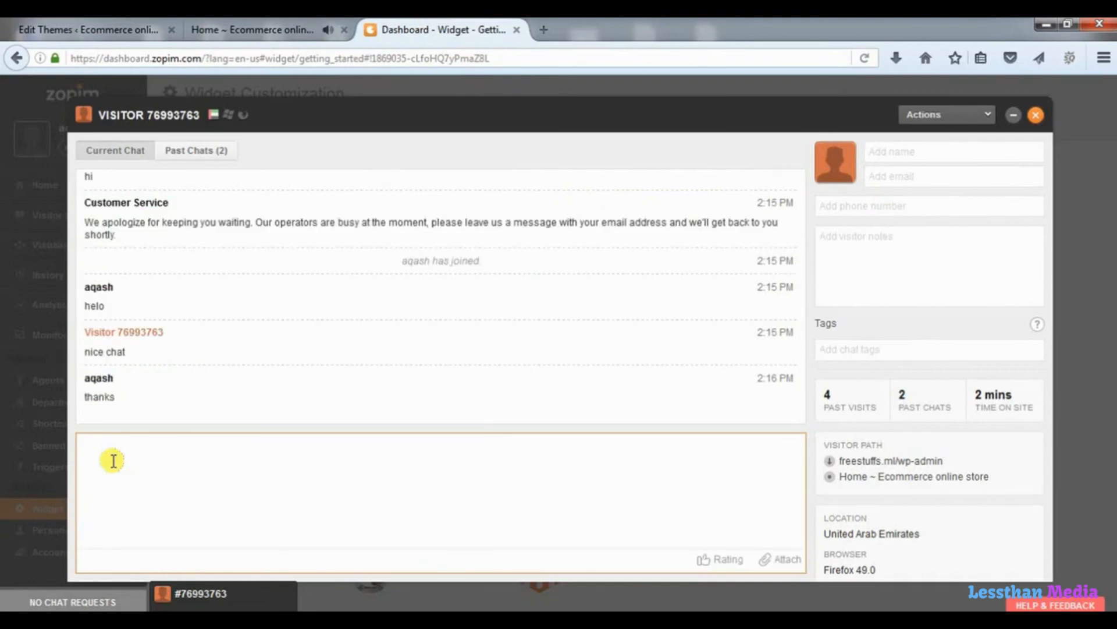
{"action": "left_click", "coordinate": [219, 29]}
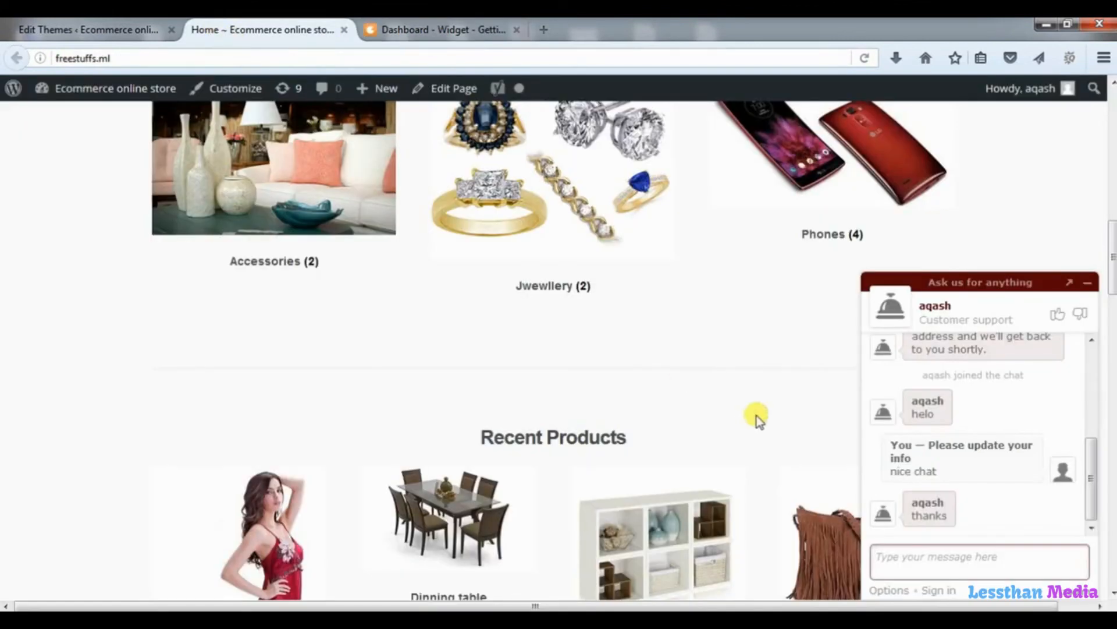